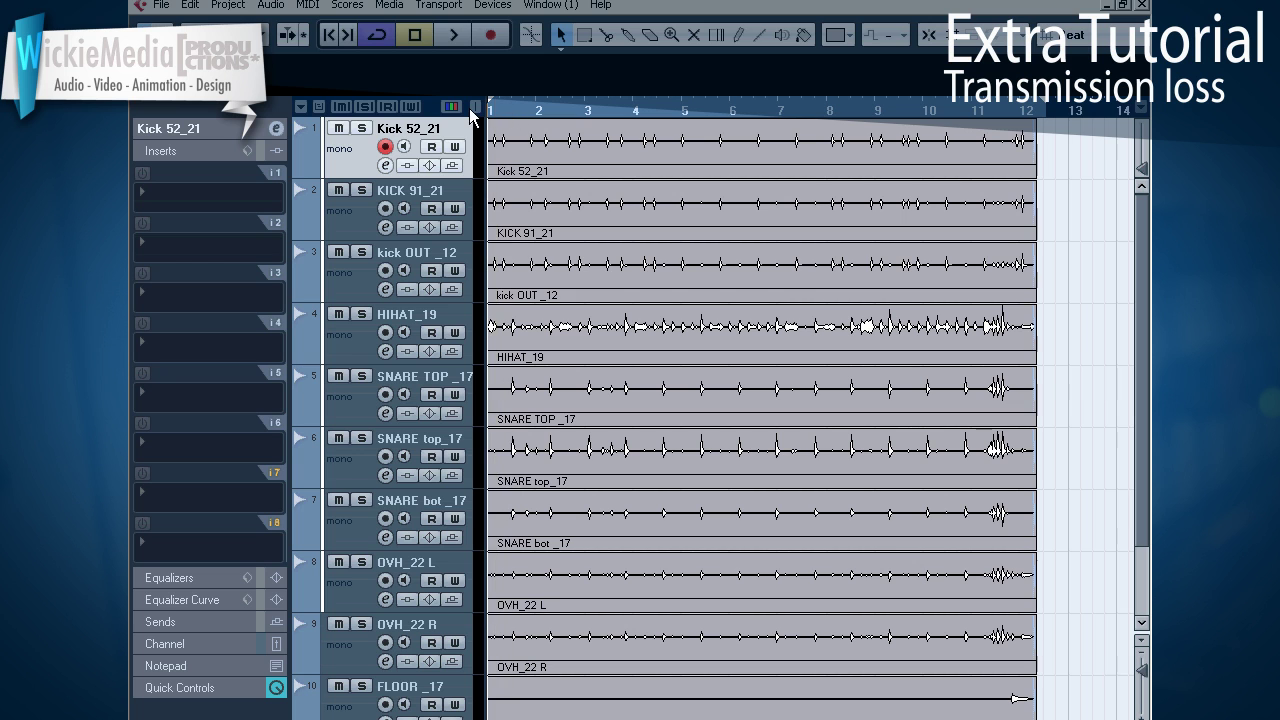
Look through the drum recording's track list, selecting the hi-hat, snare, overhead, floor tom and rack tom tracks in turn
scroll(747, 340, down, 2)
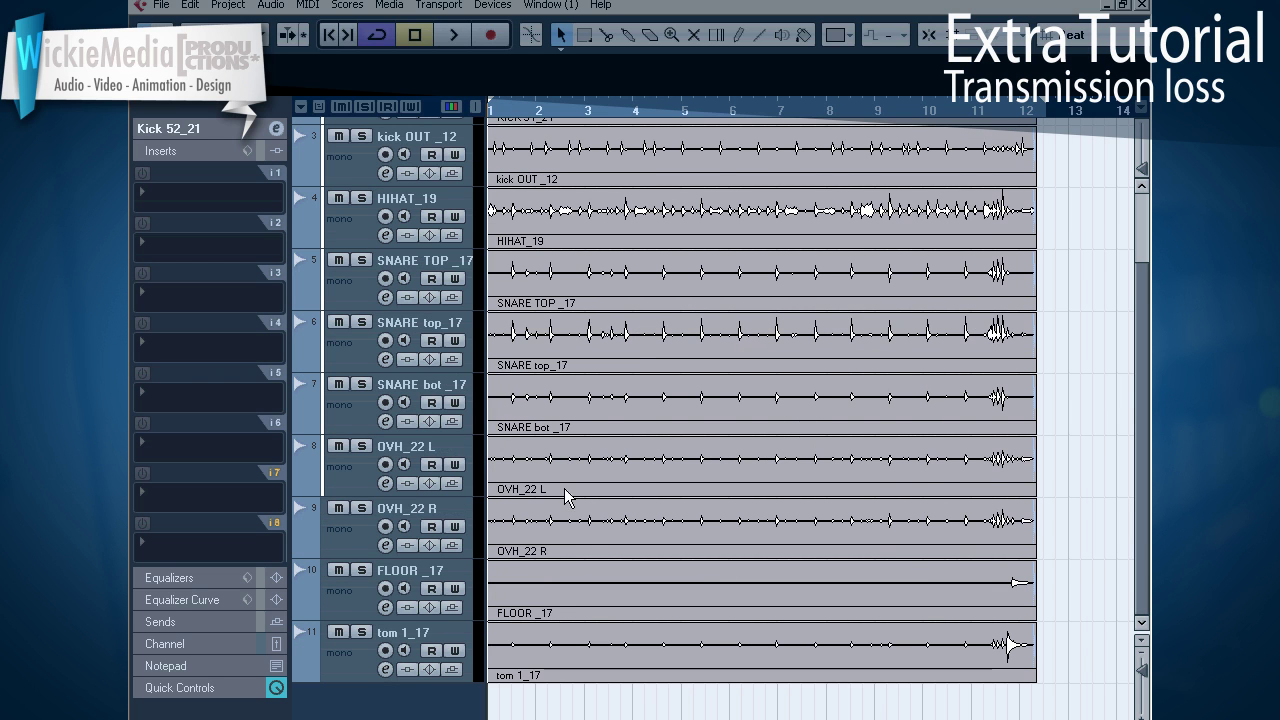
scroll(437, 314, up, 2)
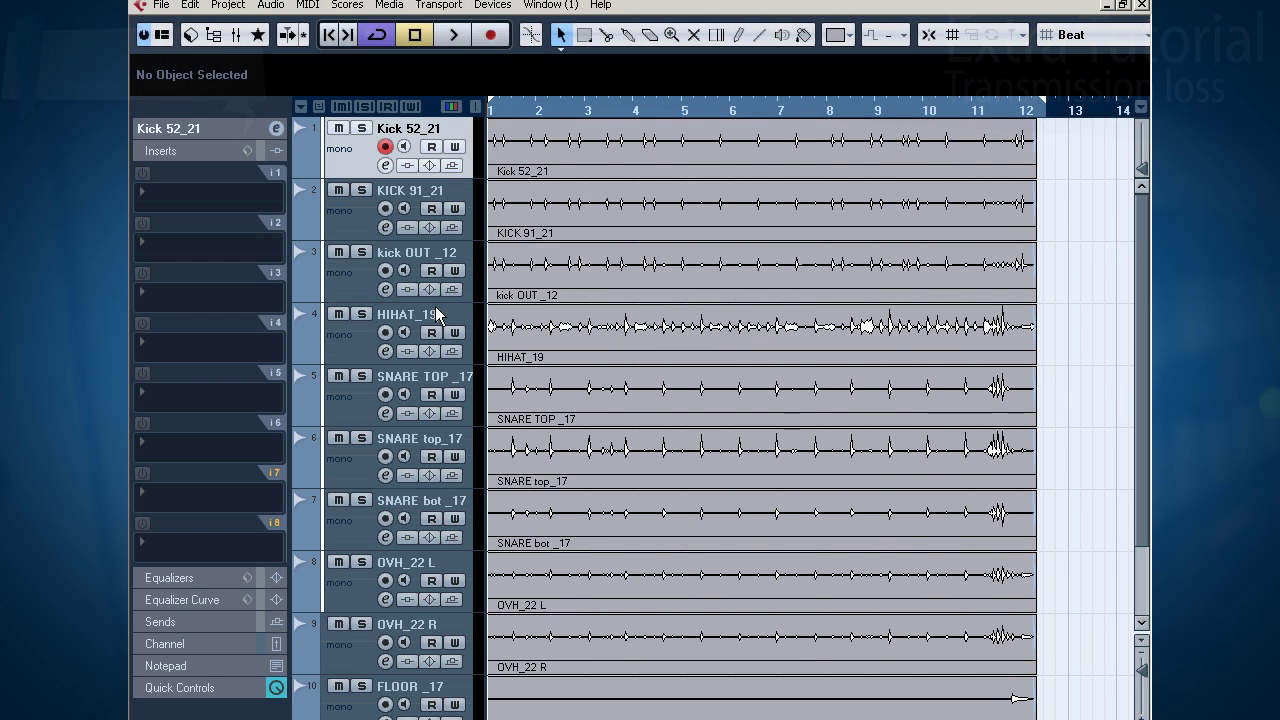
click(346, 338)
click(347, 411)
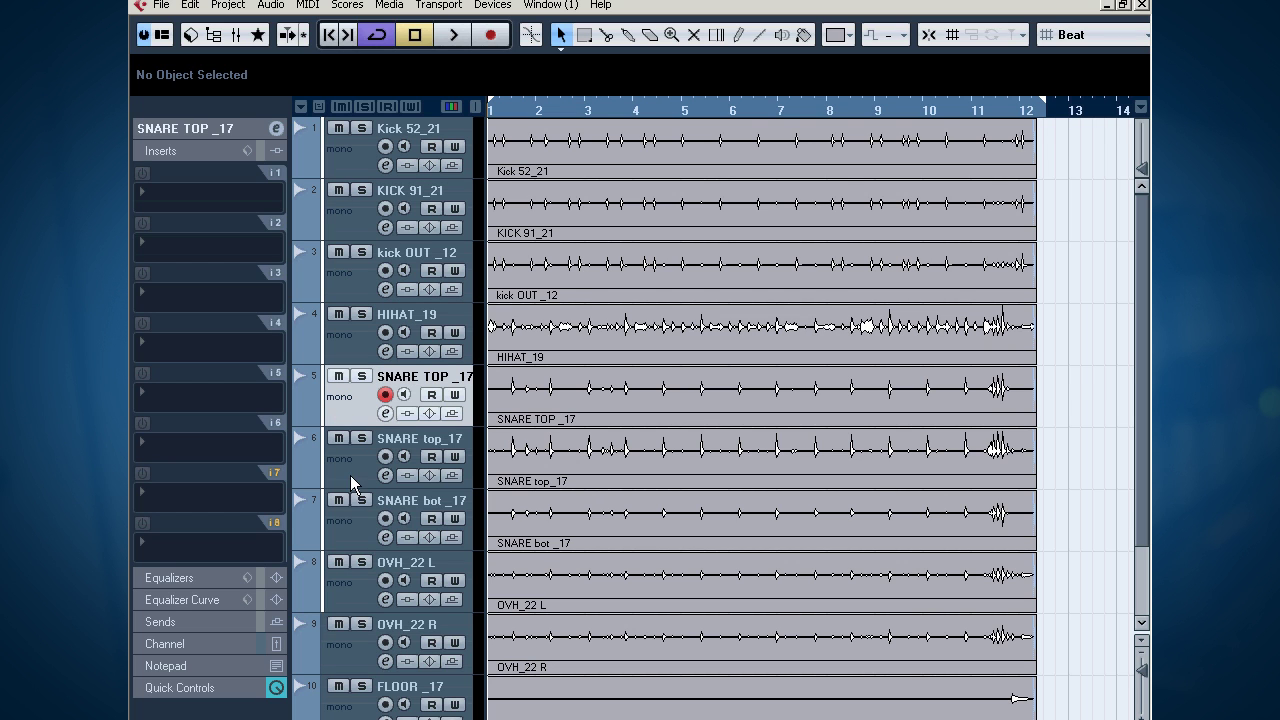
scroll(346, 524, down, 3)
click(355, 482)
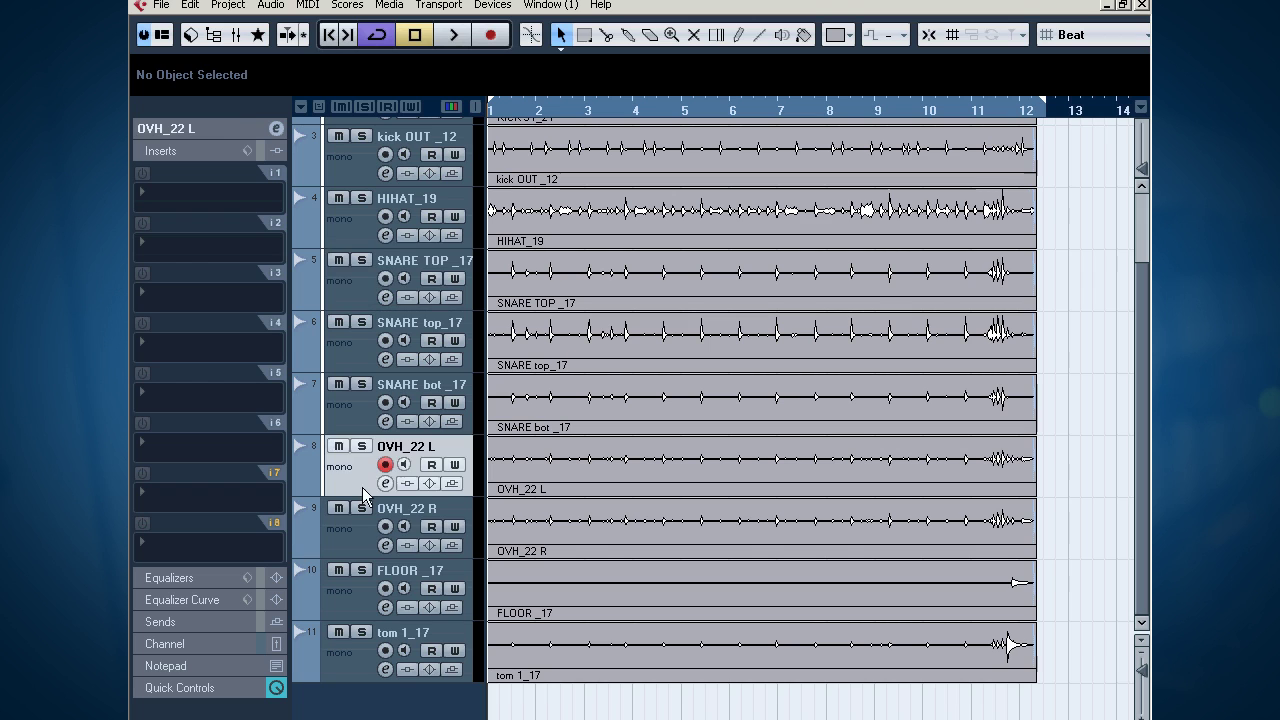
click(348, 534)
click(343, 592)
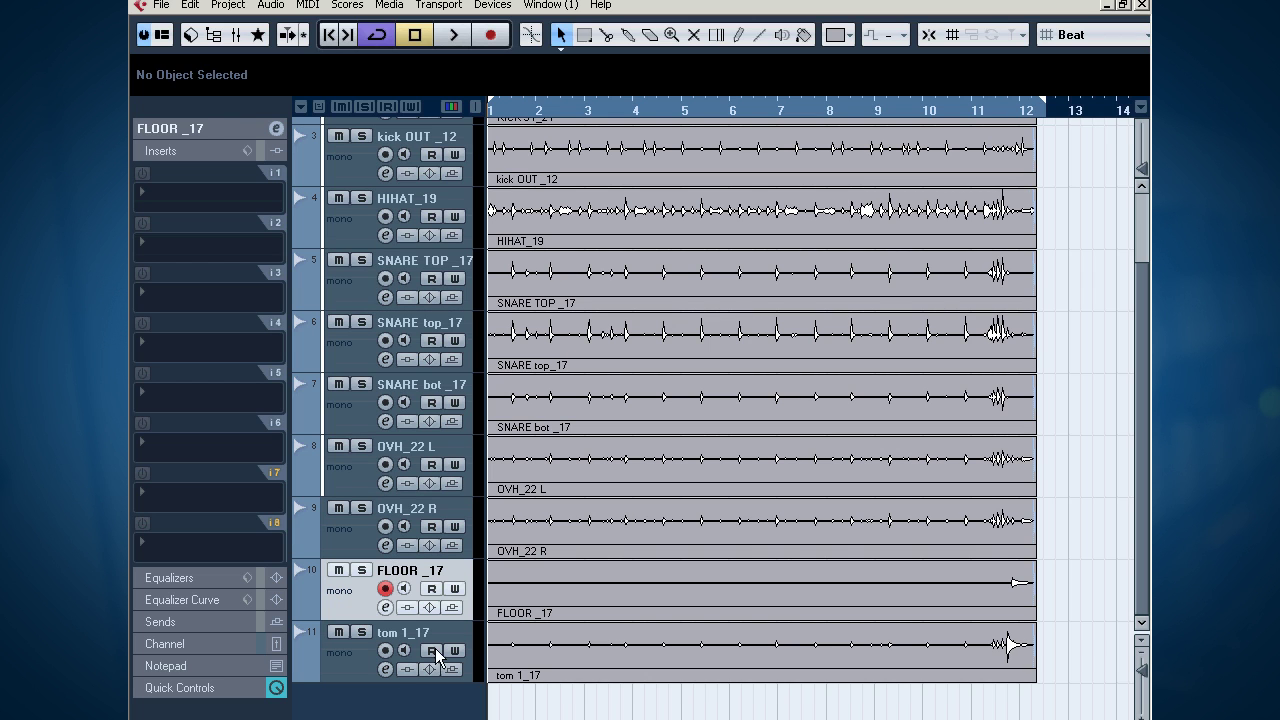
click(401, 643)
scroll(566, 350, up, 3)
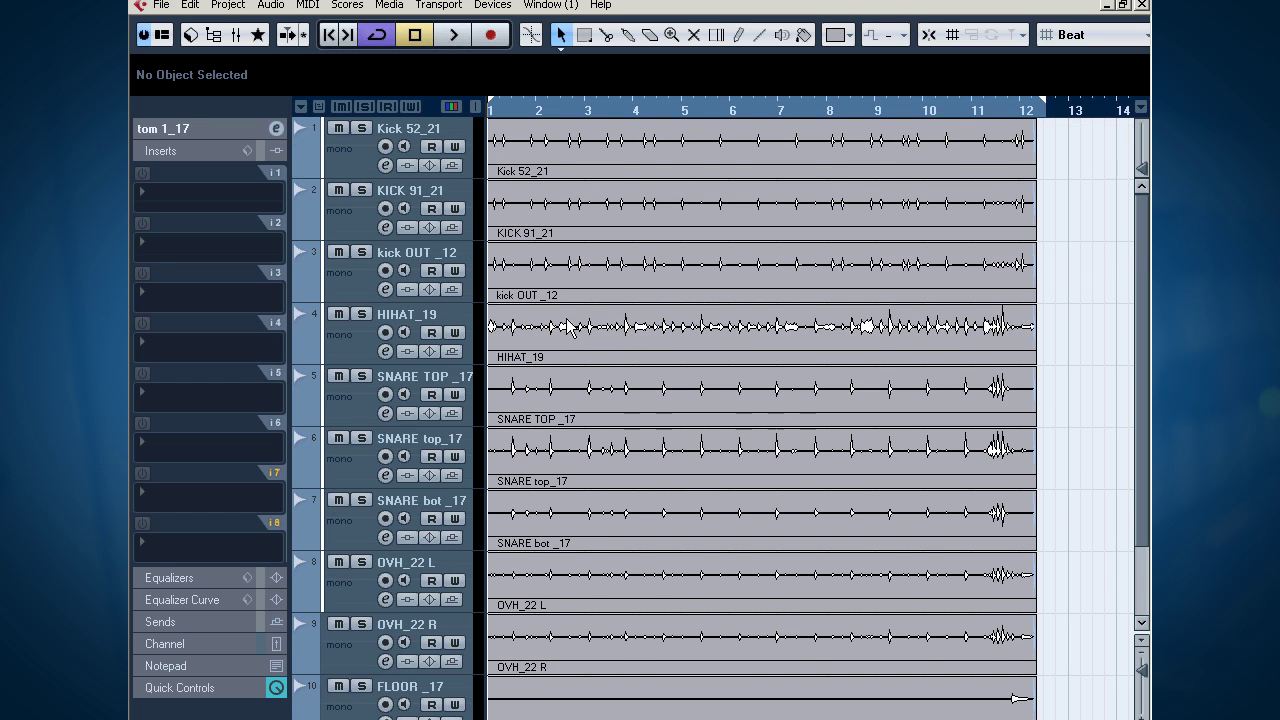
Select the Kick 52_21 track and play back the opening bars of the whole drum kit
click(411, 140)
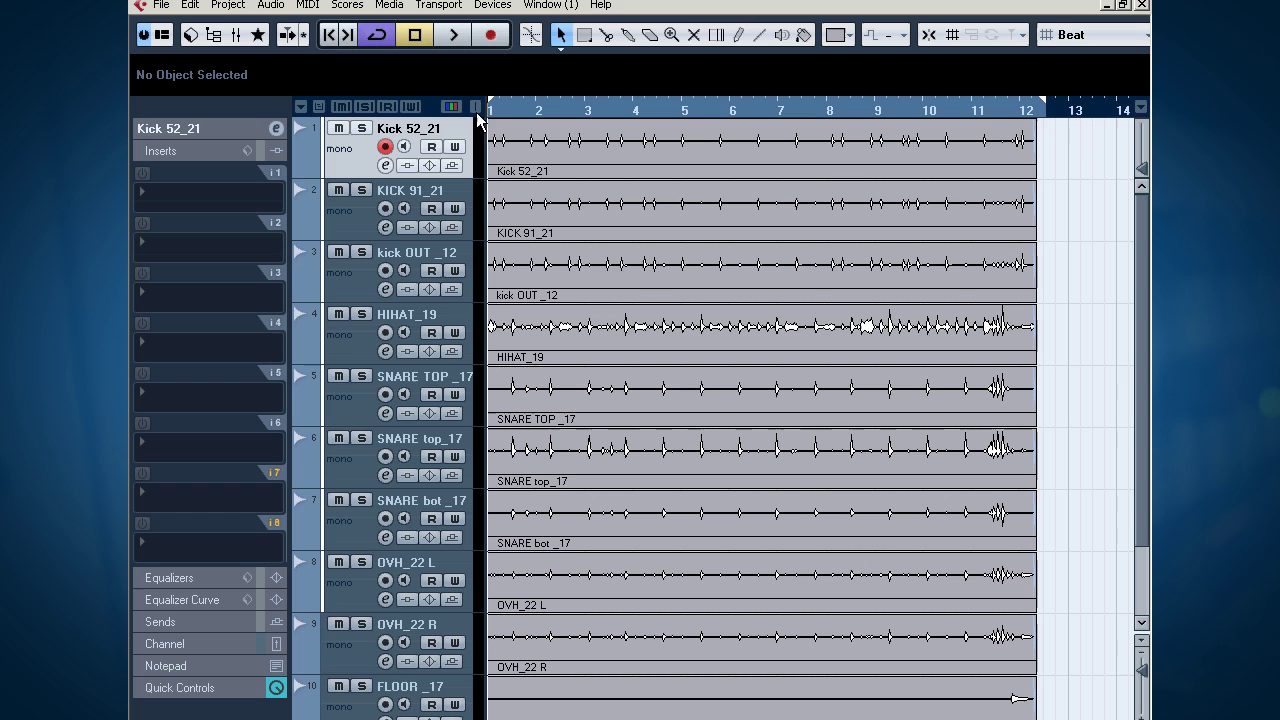
key(space)
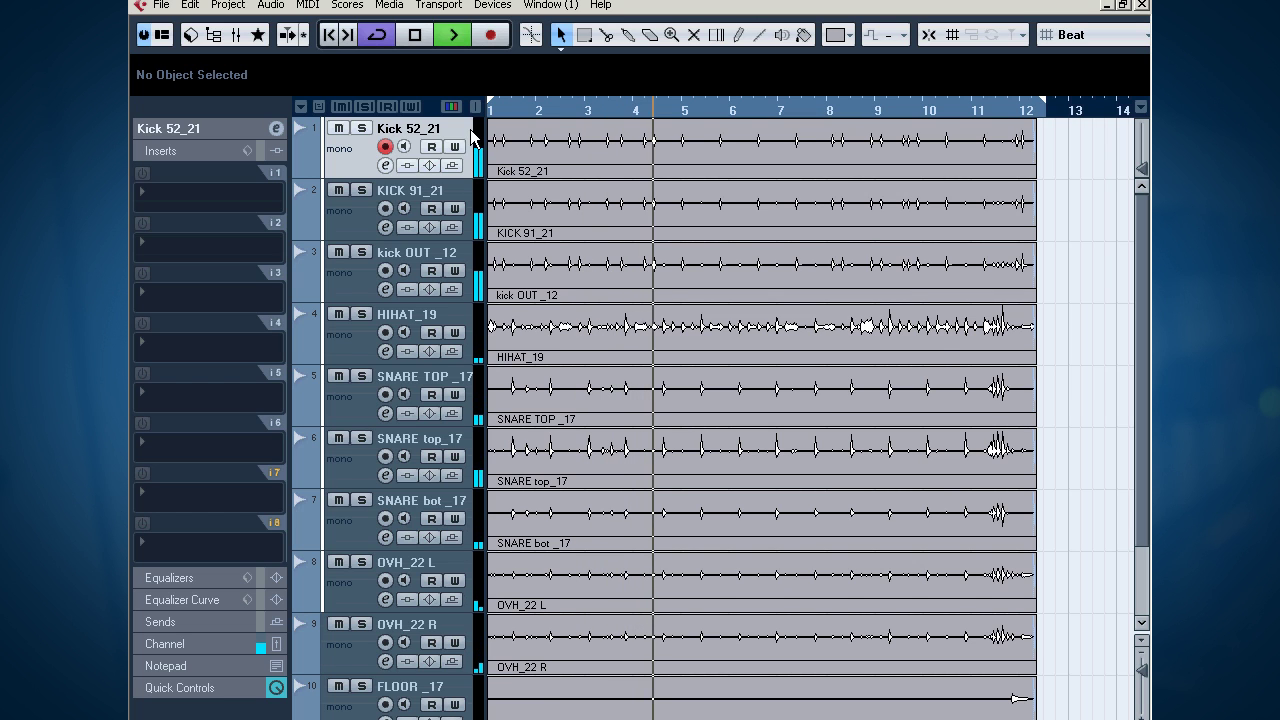
key(space)
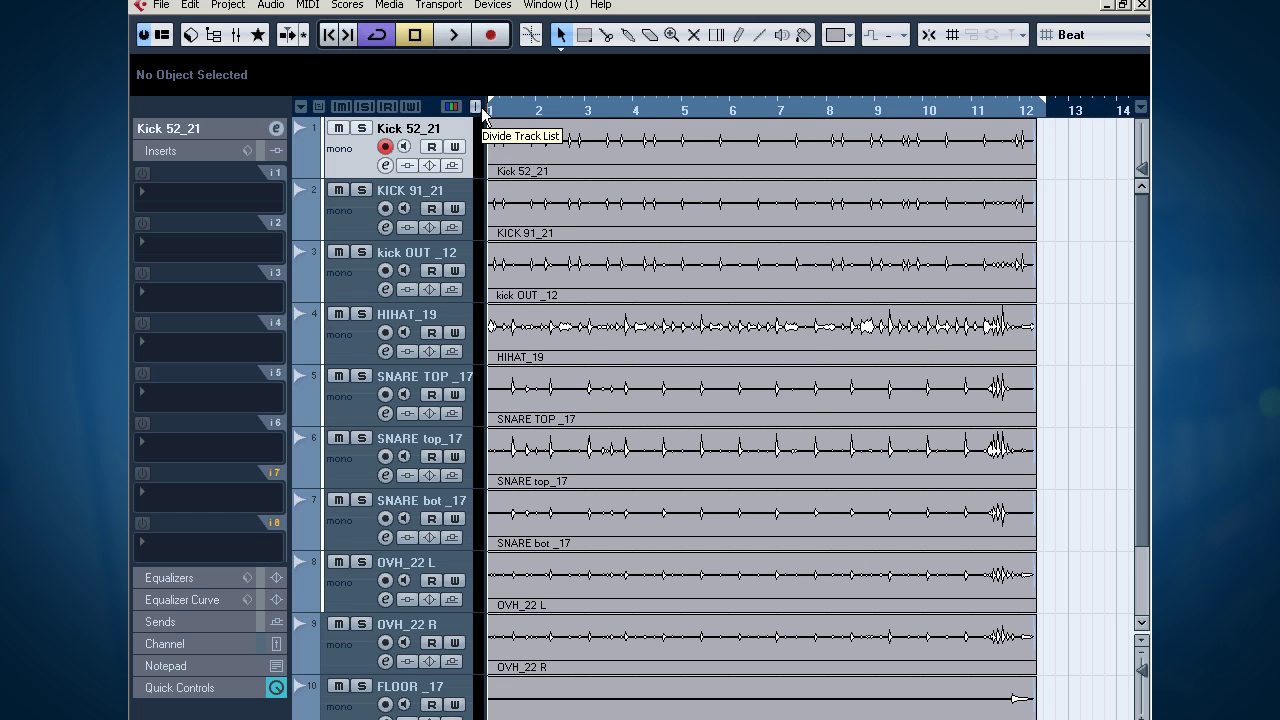
Mute the FLOOR _17 and tom 1_17 tracks and play the opening of the drum mix without them
scroll(666, 314, down, 2)
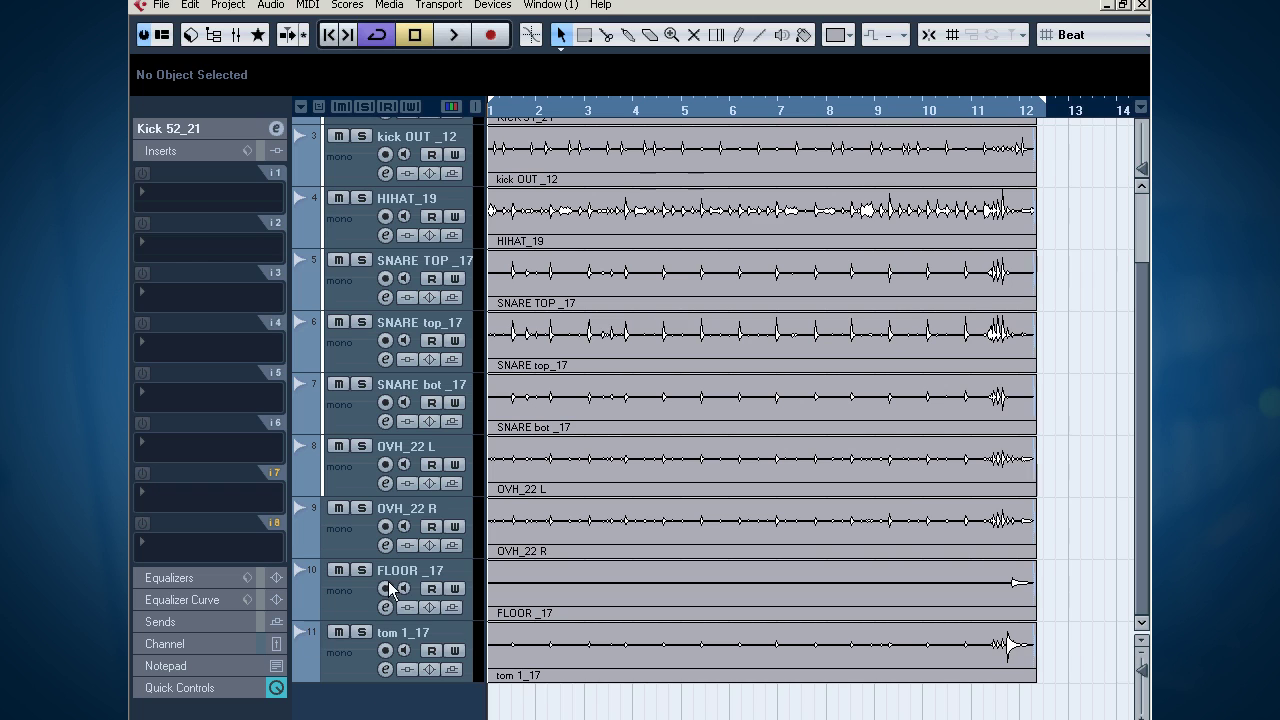
click(337, 570)
click(339, 632)
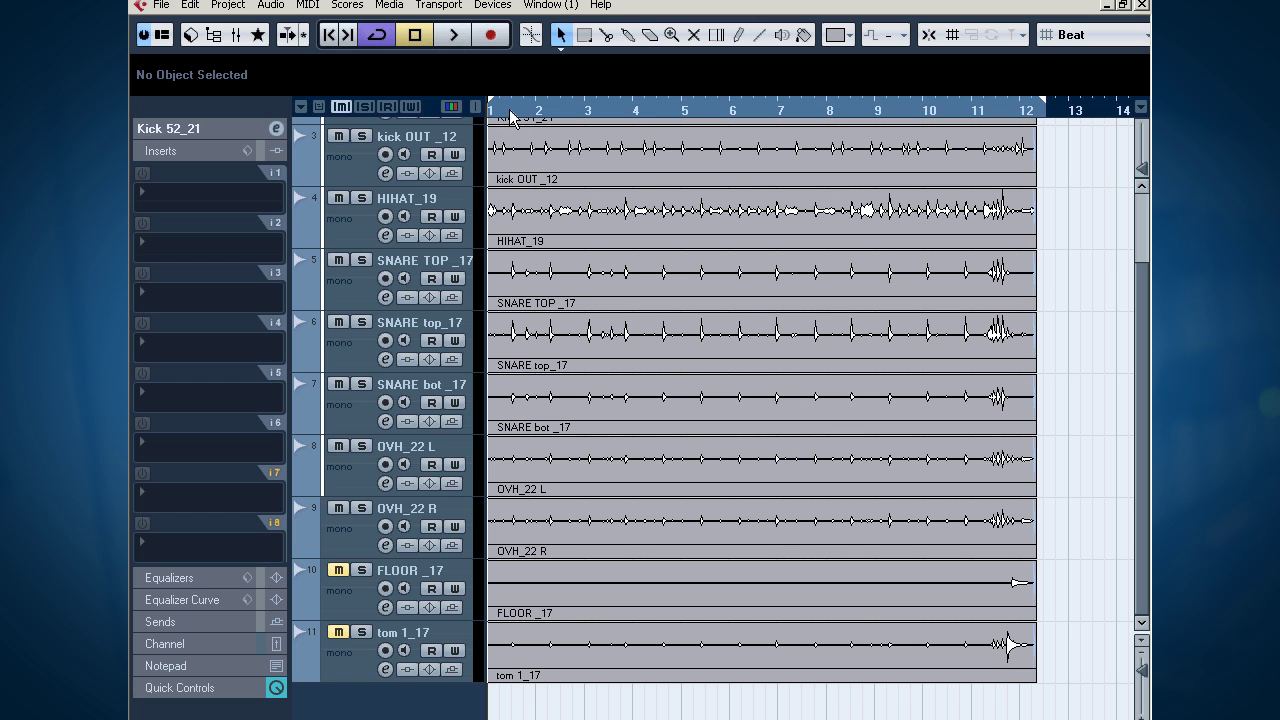
key(space)
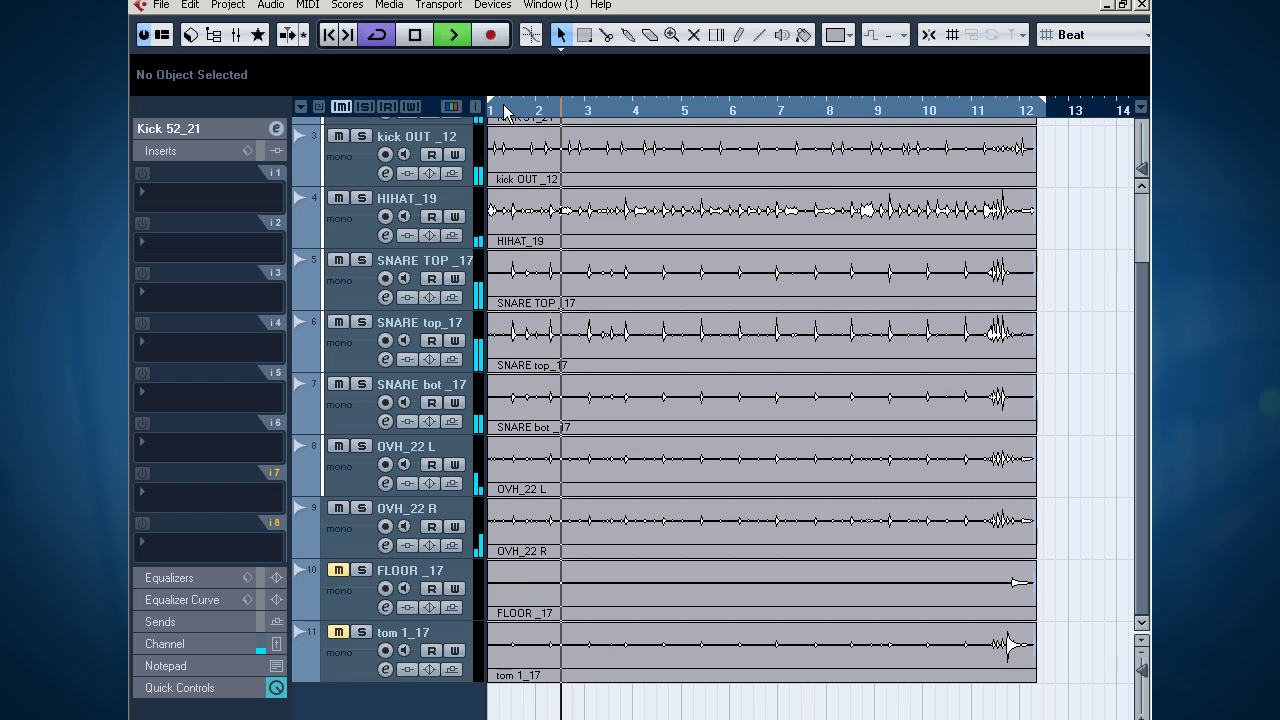
key(space)
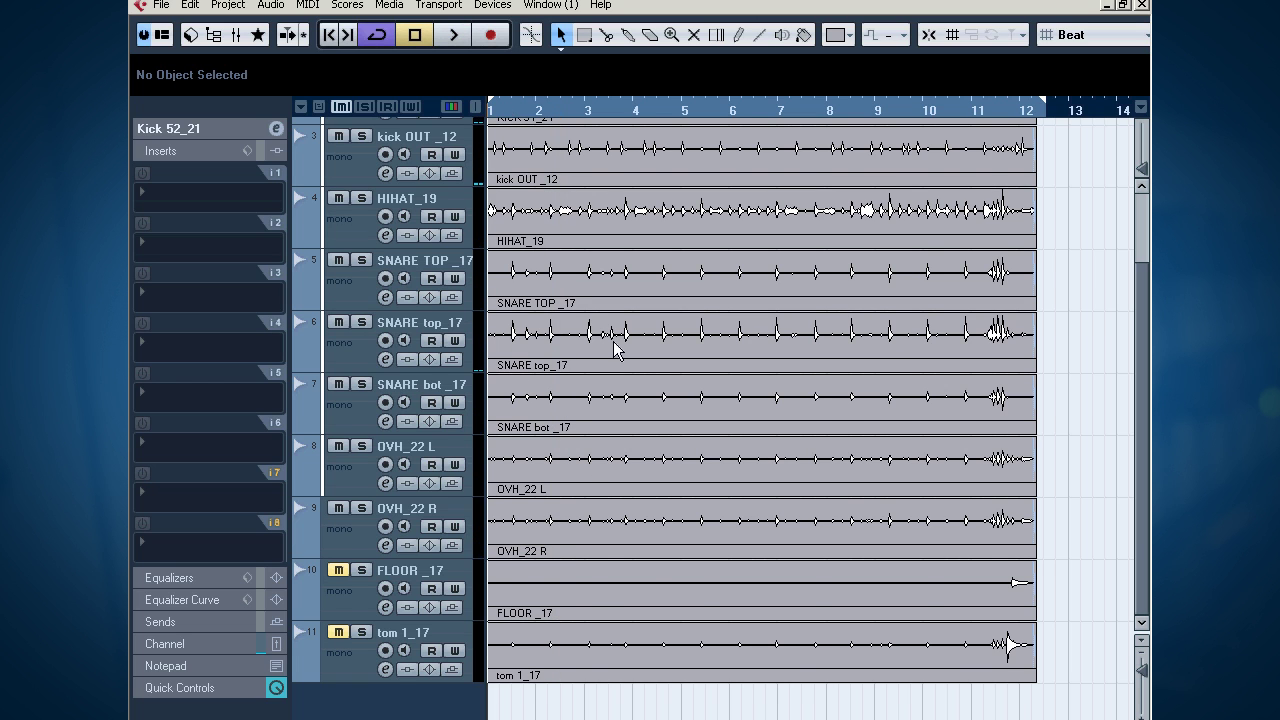
scroll(614, 348, up, 2)
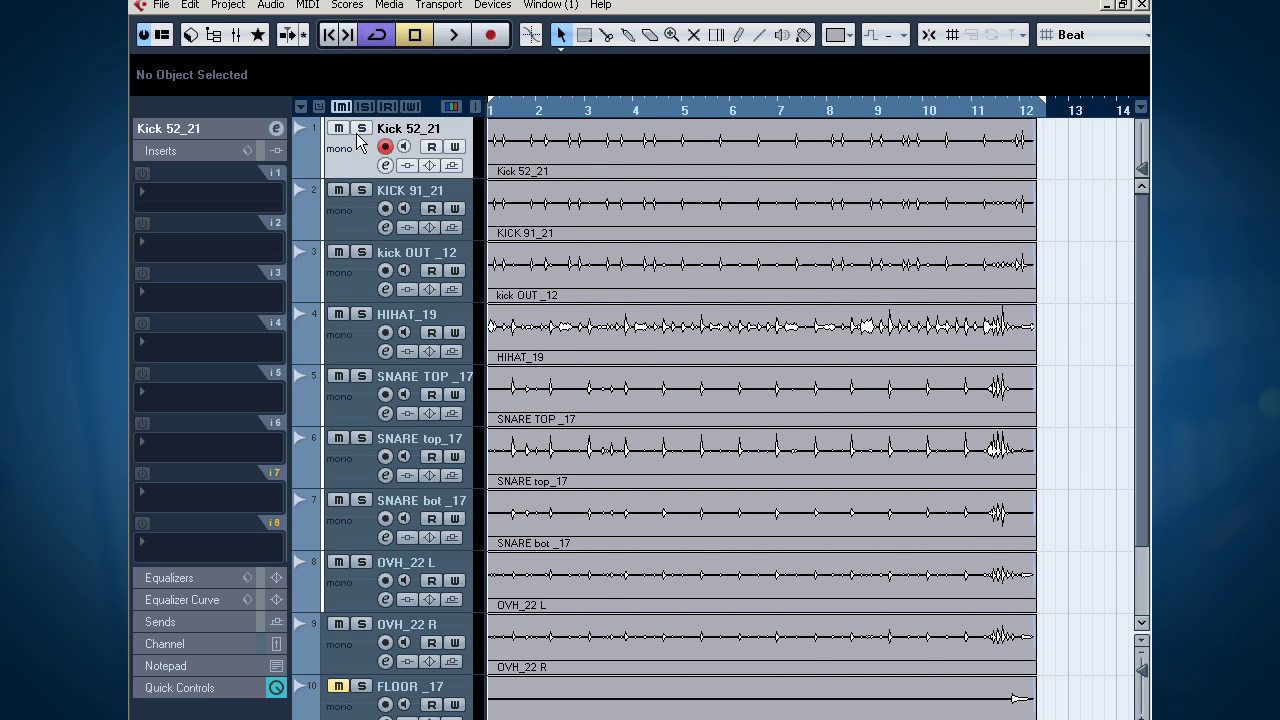
Solo the KICK 91_21 track and play back its first bar to hear the bleed from other drums
key(shift+f)
key(h)
key(h)
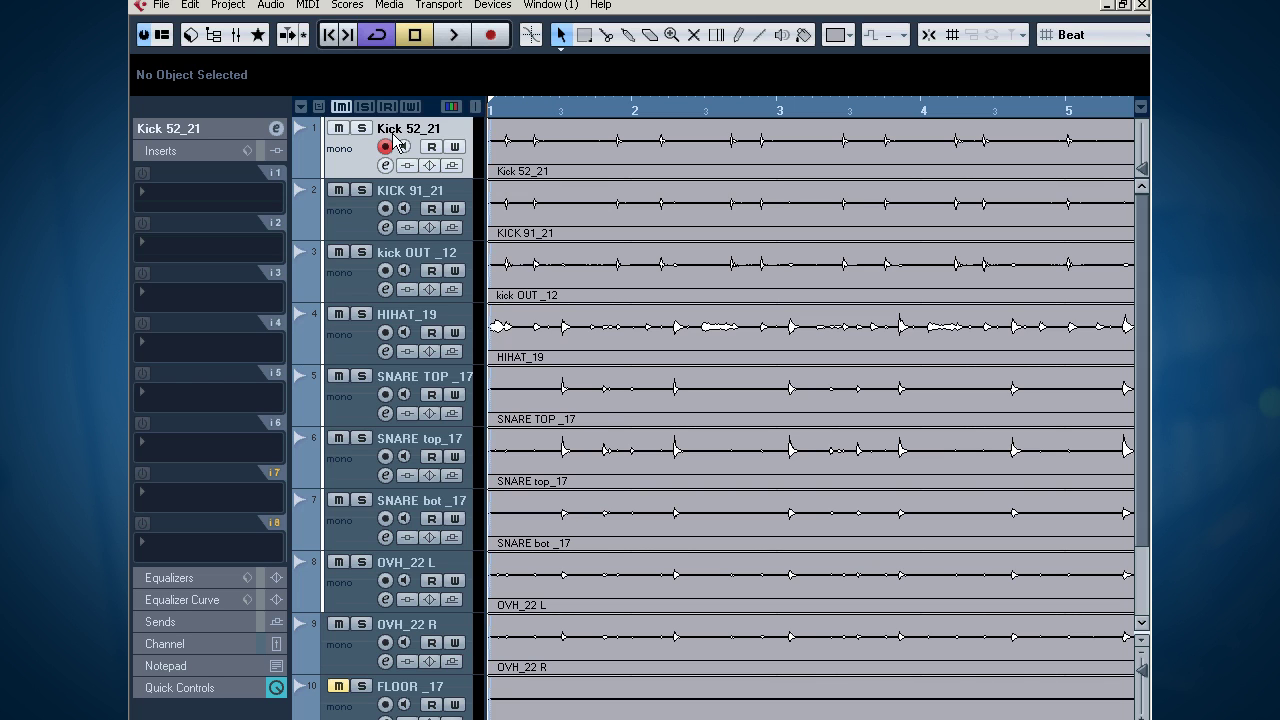
click(338, 285)
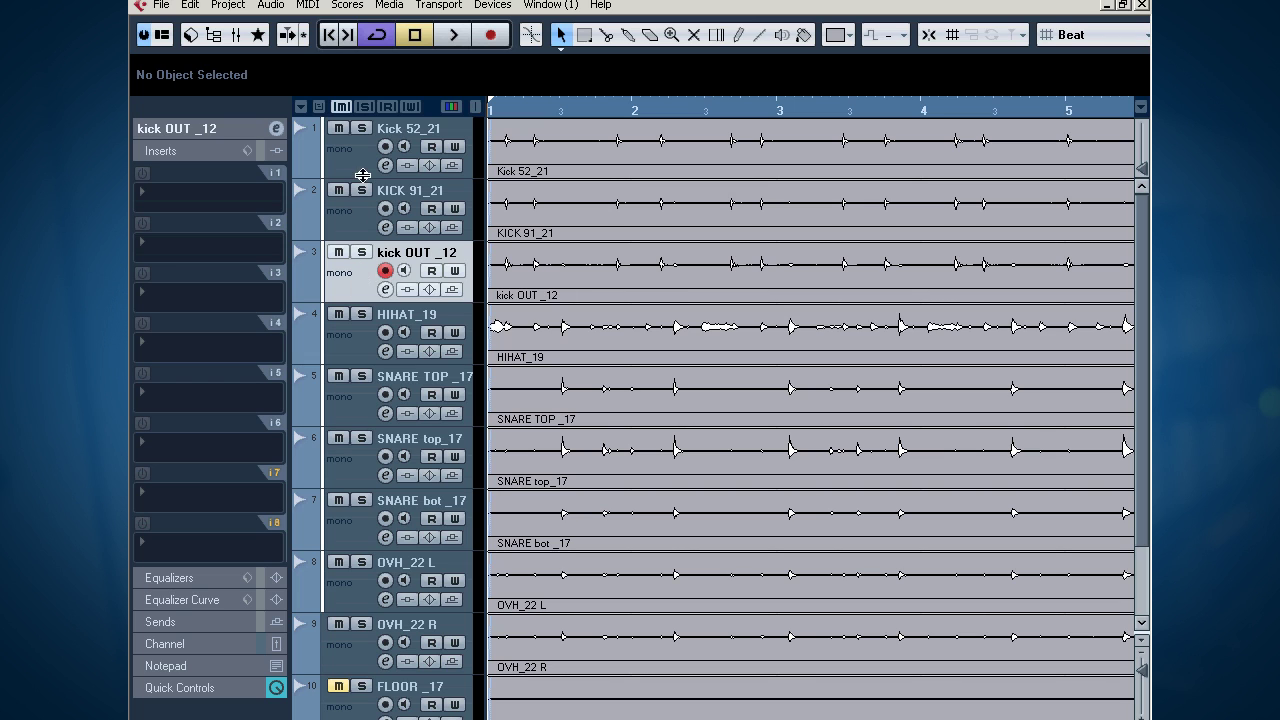
click(360, 231)
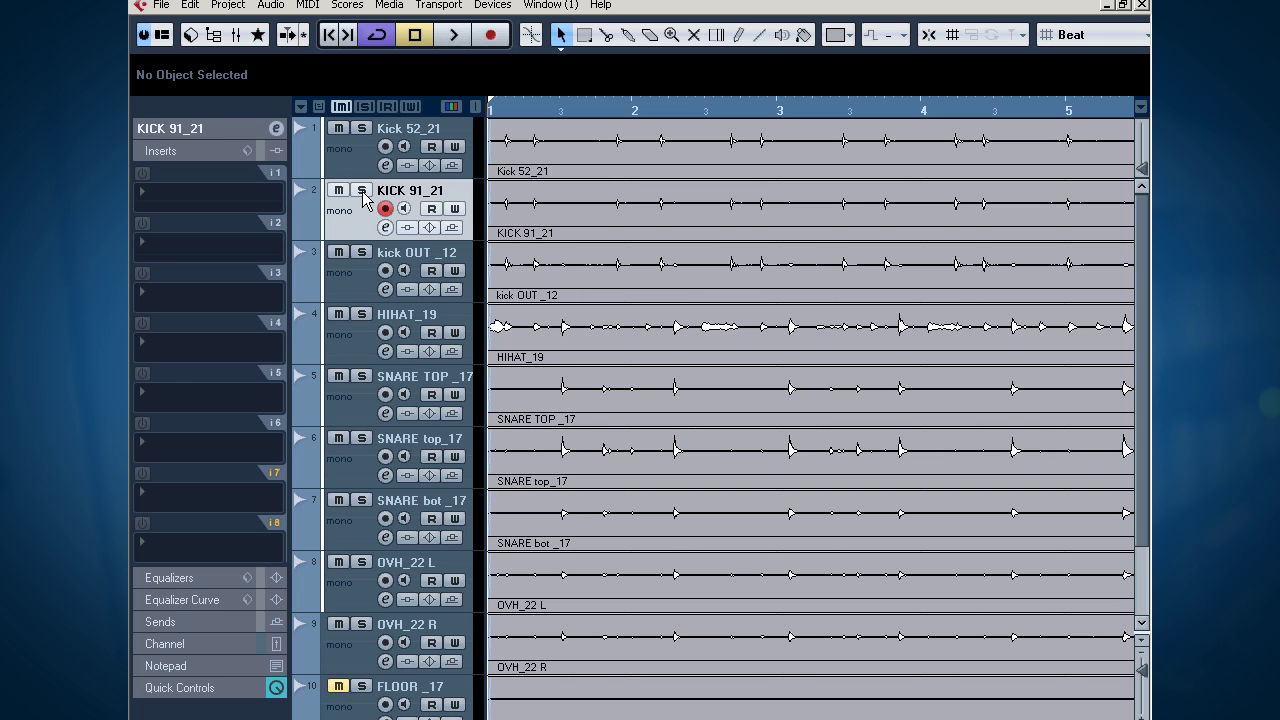
click(362, 191)
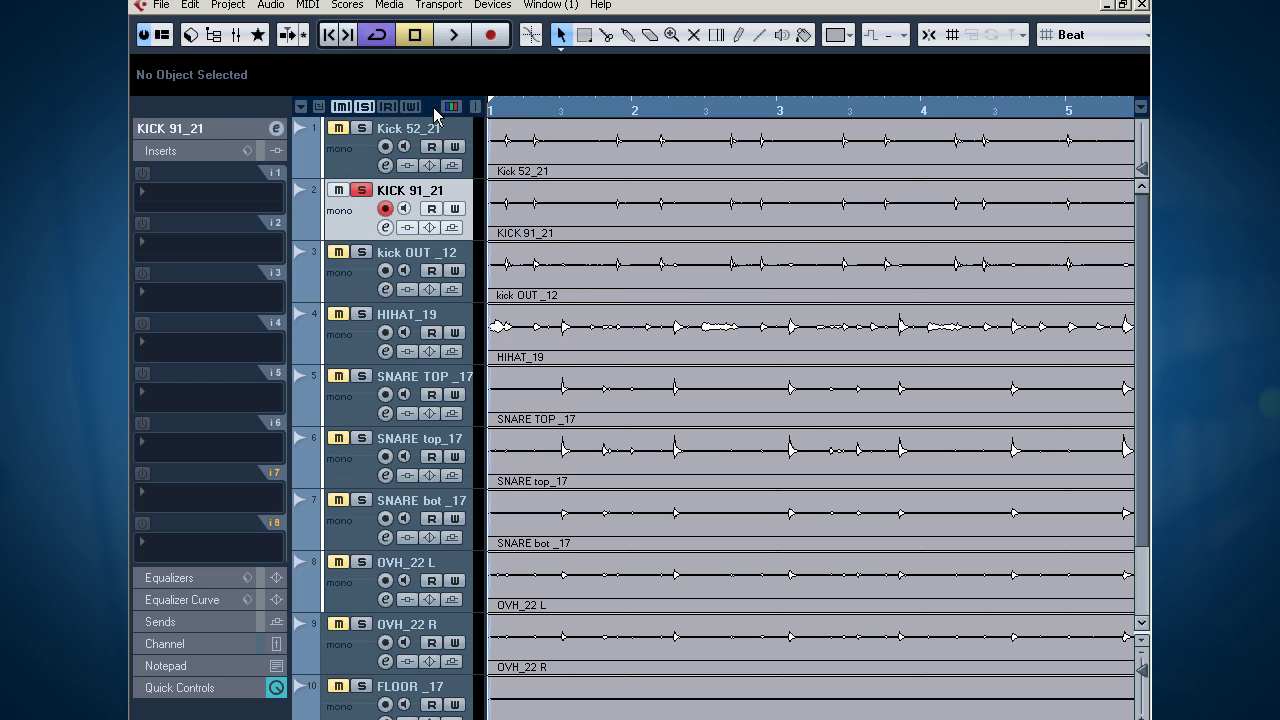
key(space)
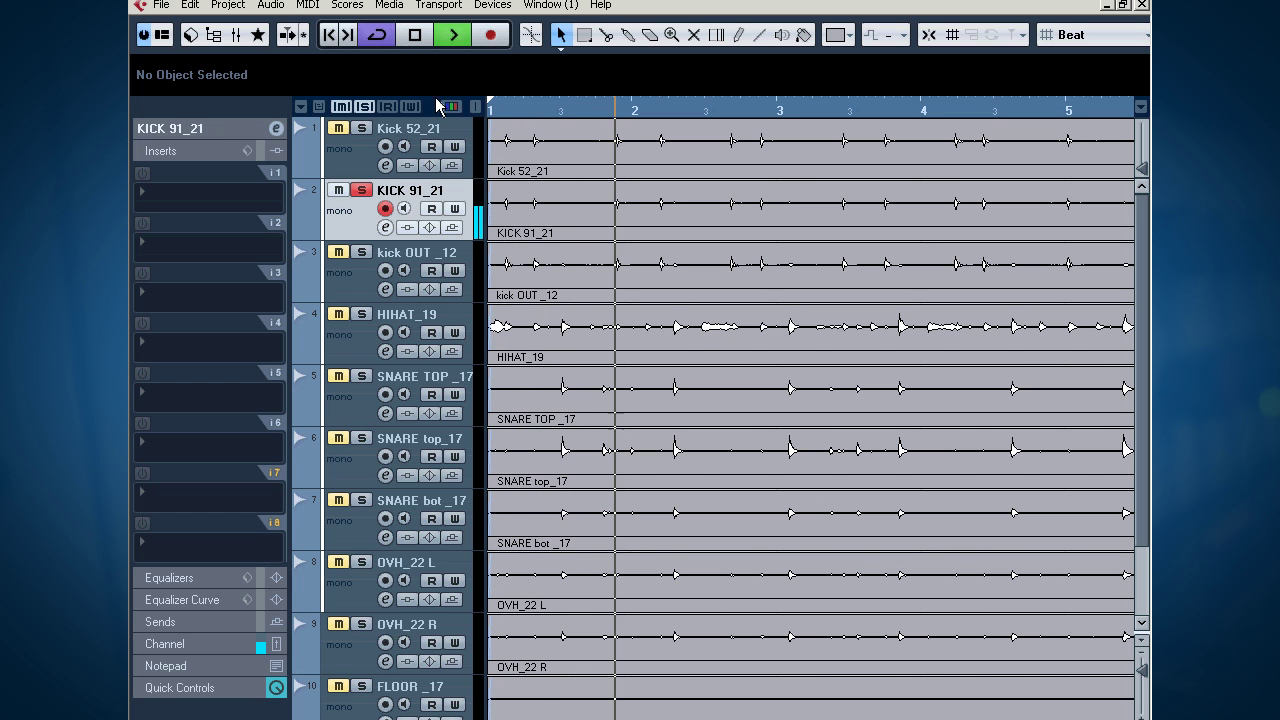
key(space)
Enlarge the KICK 91_21 track's height to expose its waveform detail and play the soloed track from the start
drag(361, 240, 410, 712)
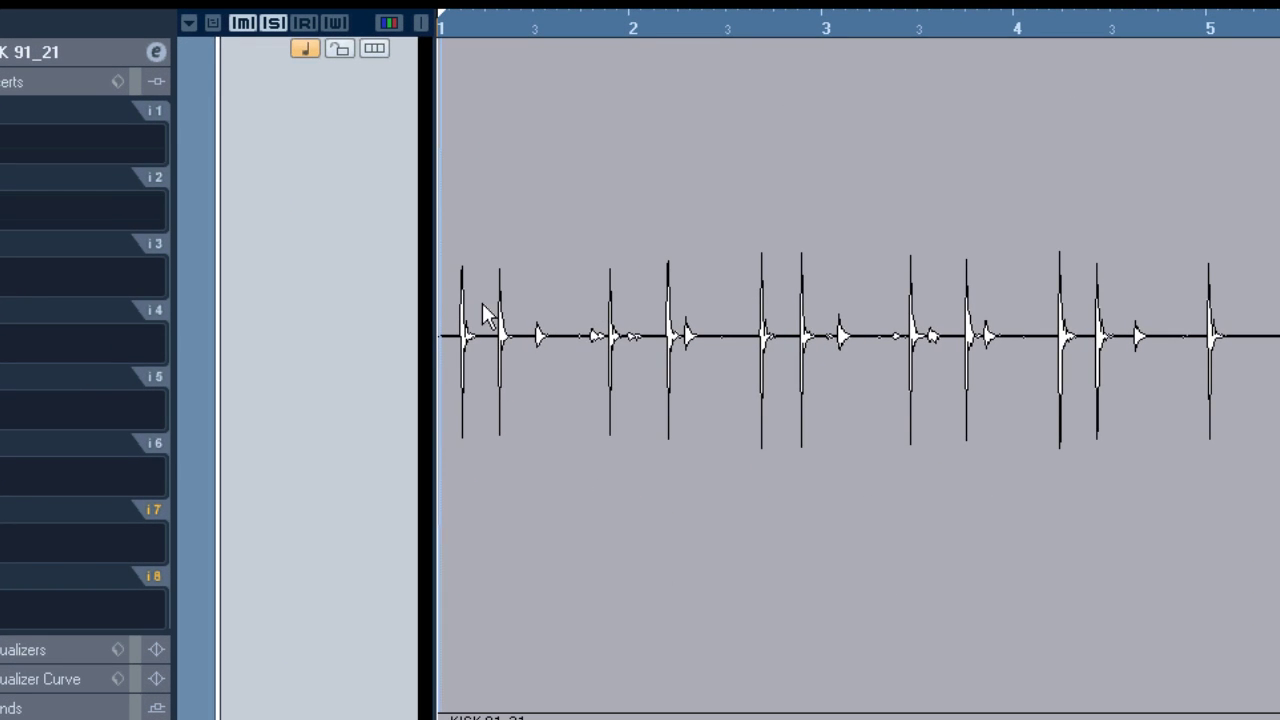
scroll(546, 216, up, 3)
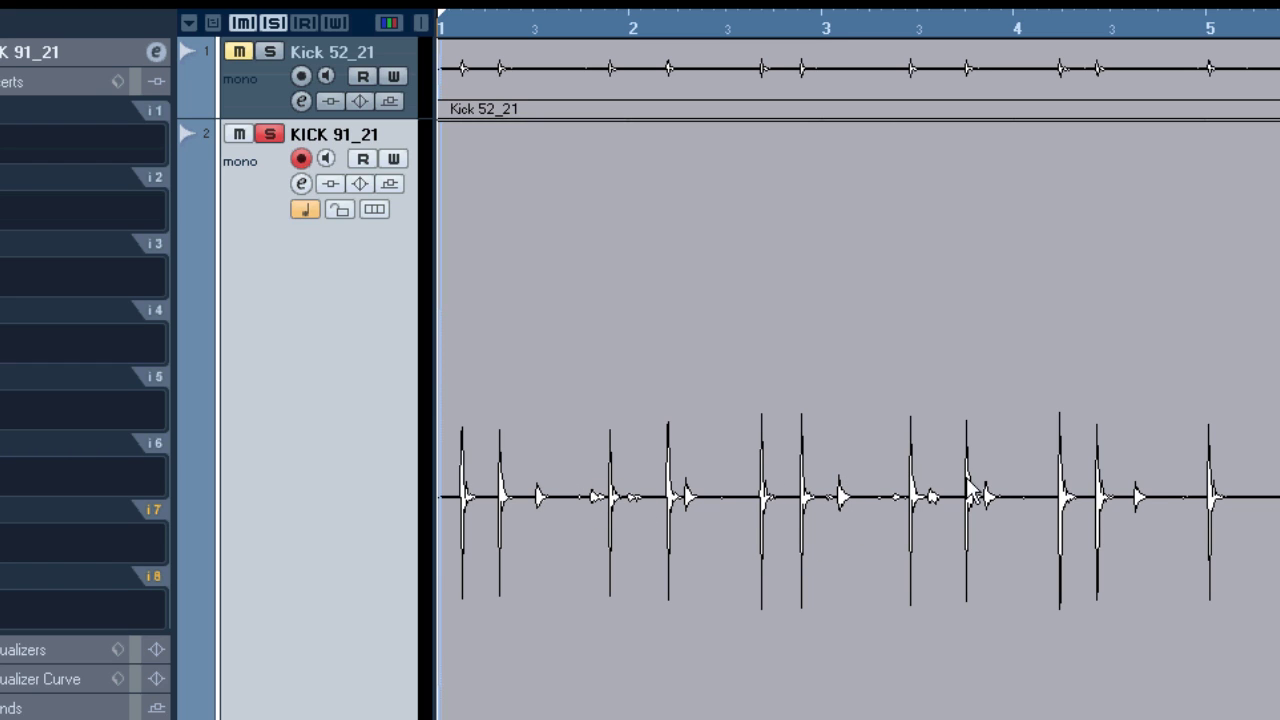
key(space)
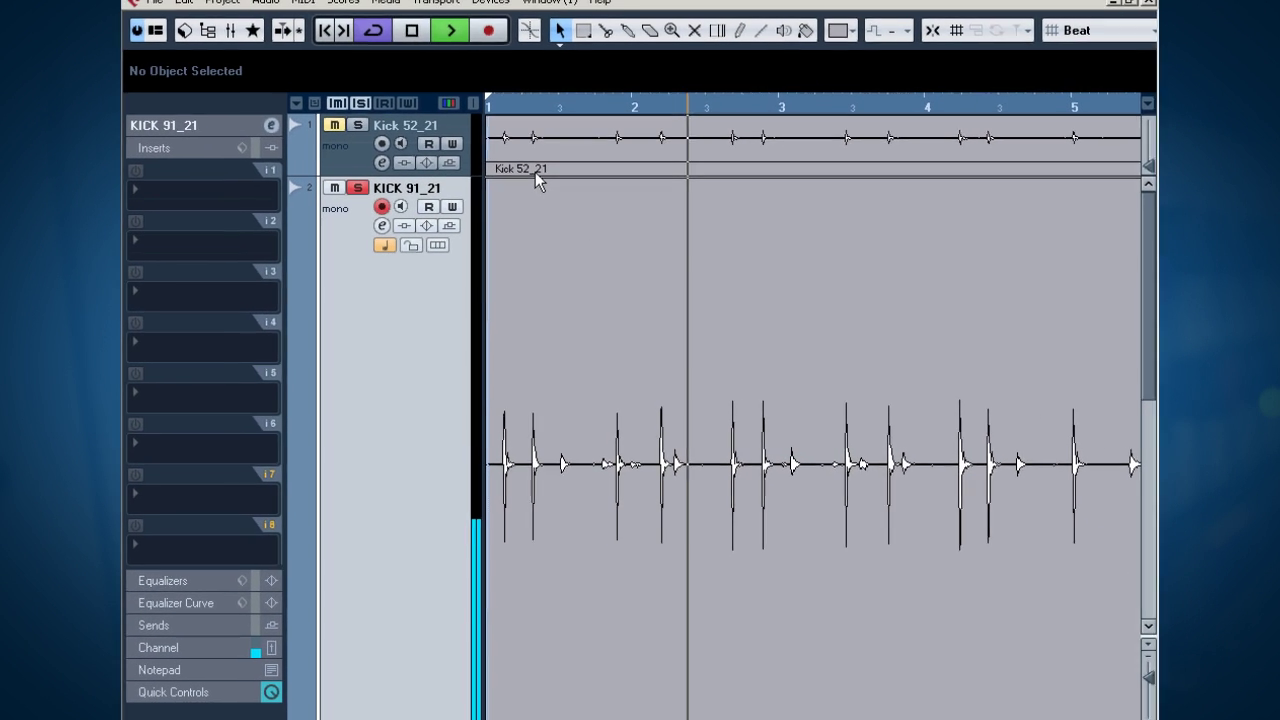
key(space)
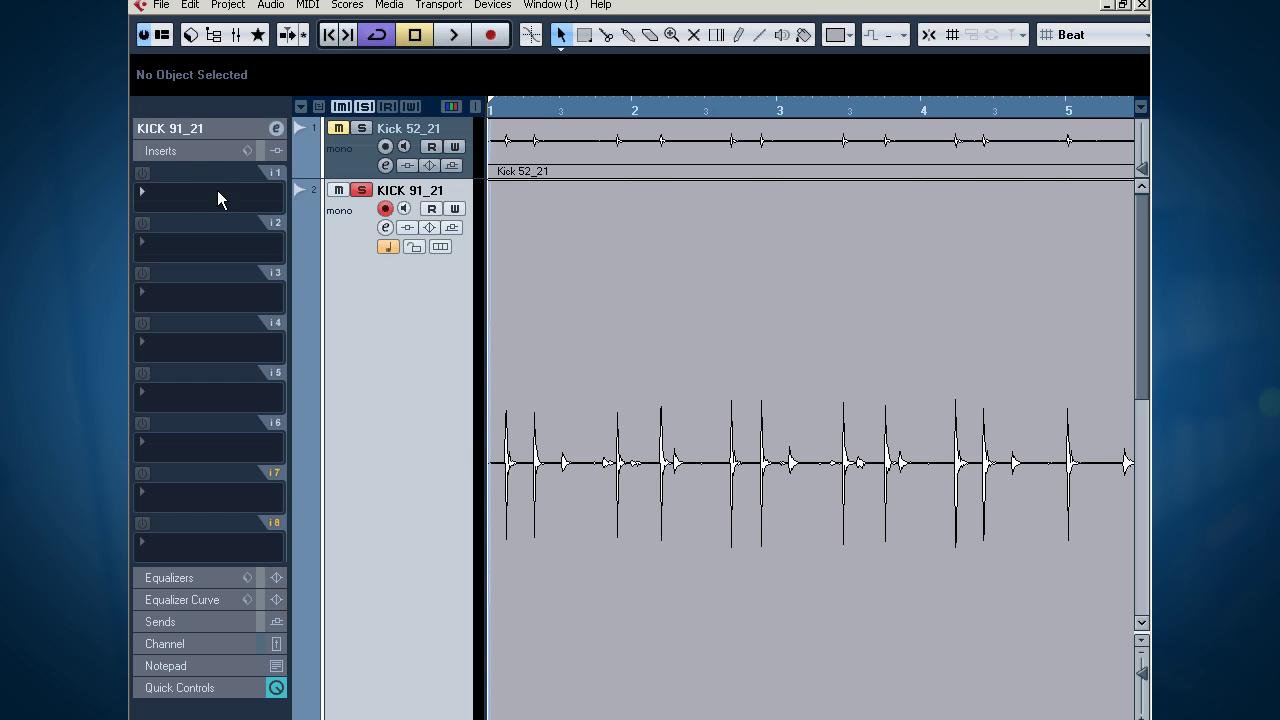
Insert the Gate effect in the first insert slot of KICK 91_21 and move its window over the arrangement
click(211, 145)
click(207, 145)
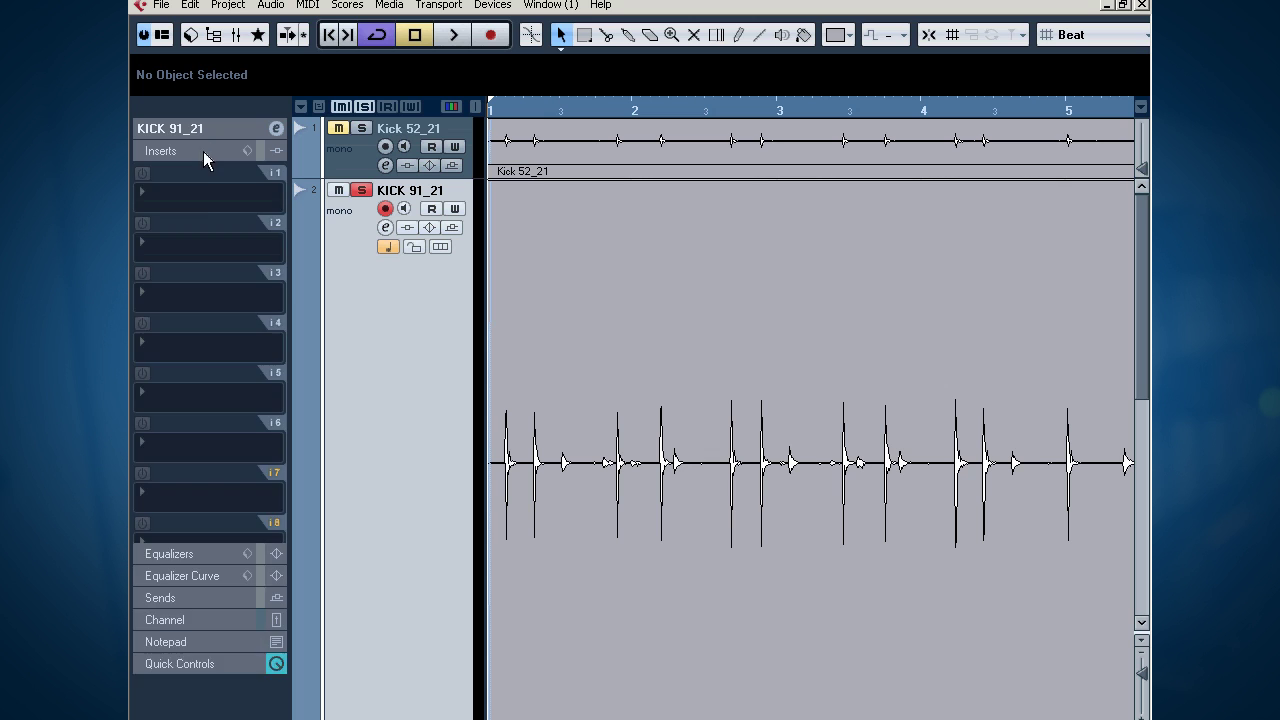
click(207, 192)
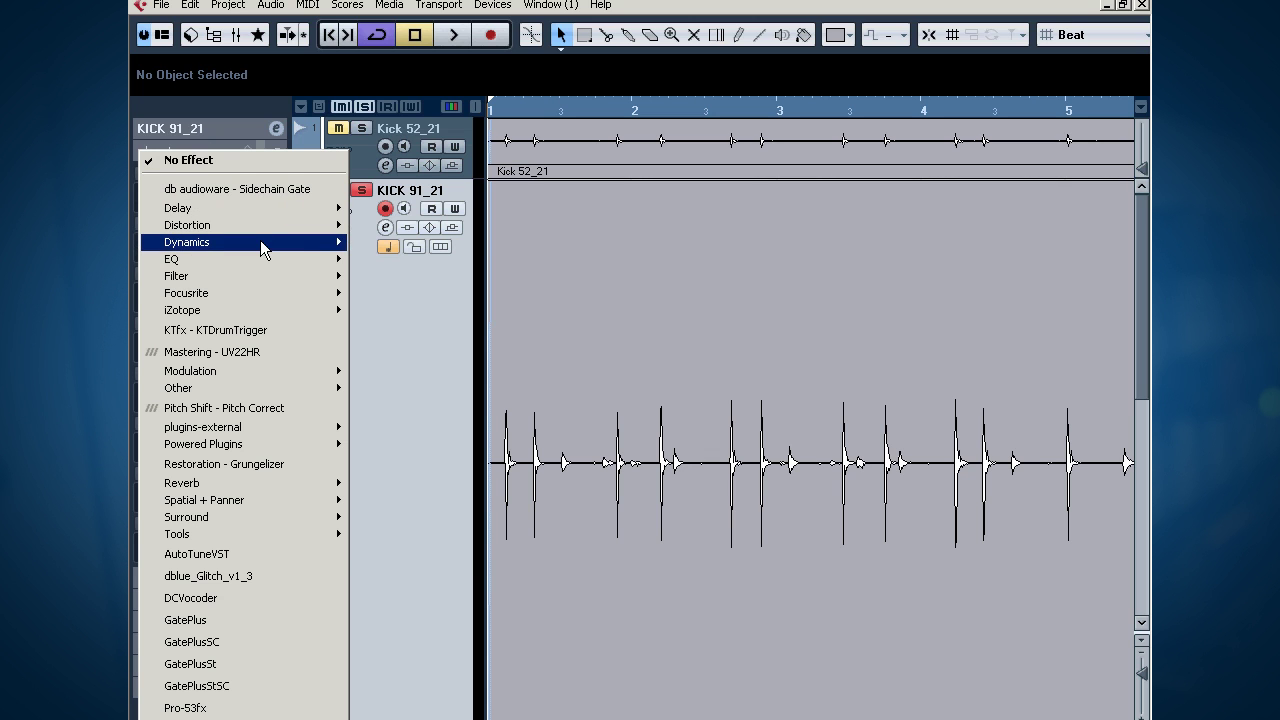
mouse_move(260, 241)
click(400, 396)
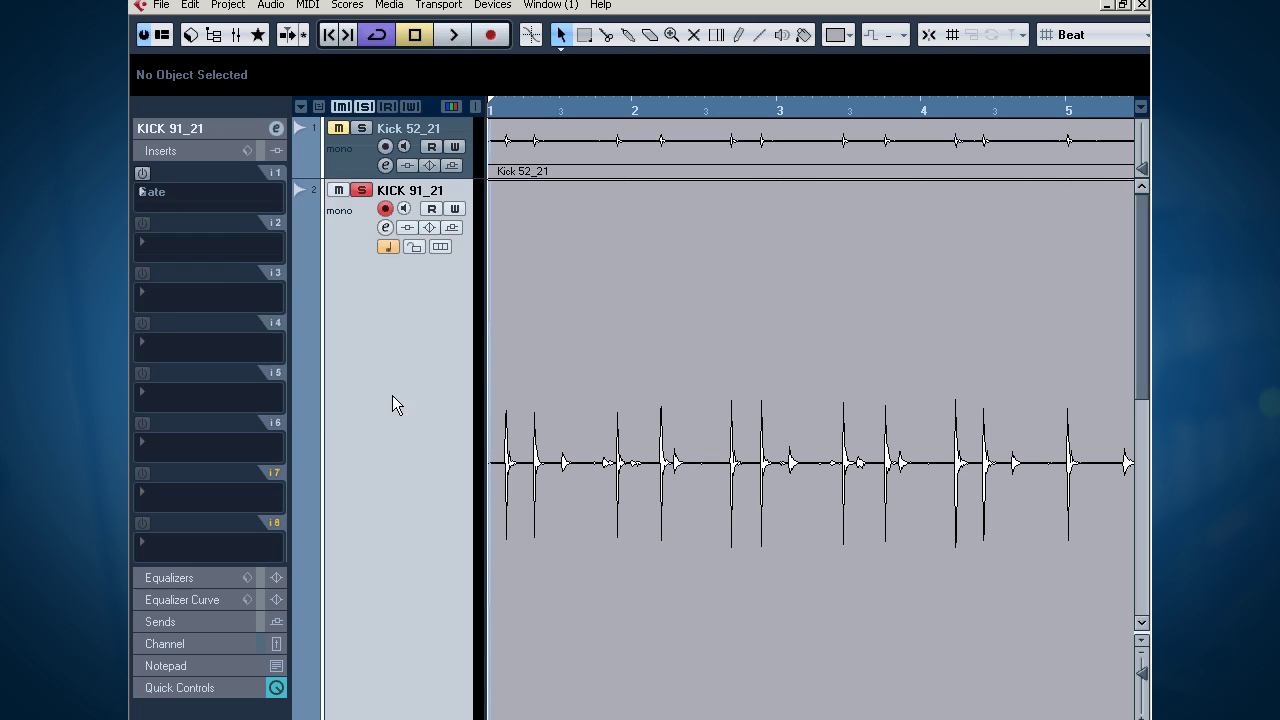
drag(243, 172, 860, 220)
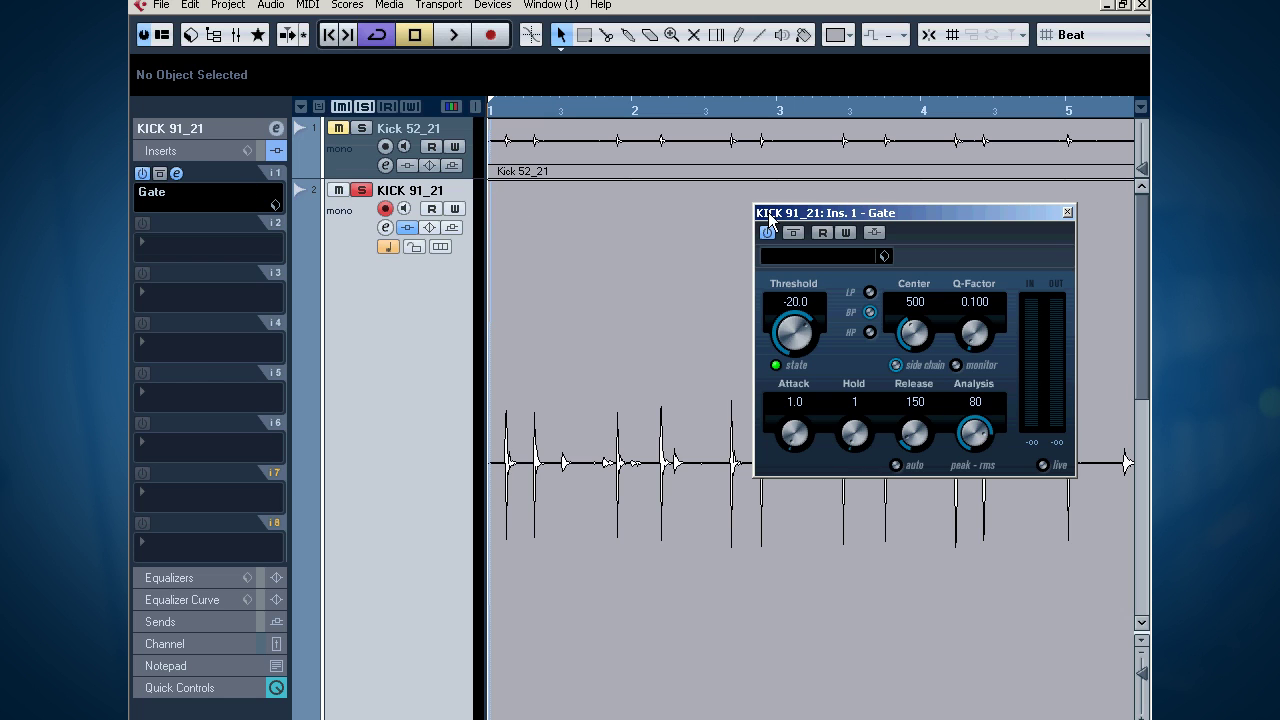
drag(893, 216, 845, 174)
Set the Gate's threshold to 0.0 and reposition its window beside the kick waveform
drag(737, 292, 752, 300)
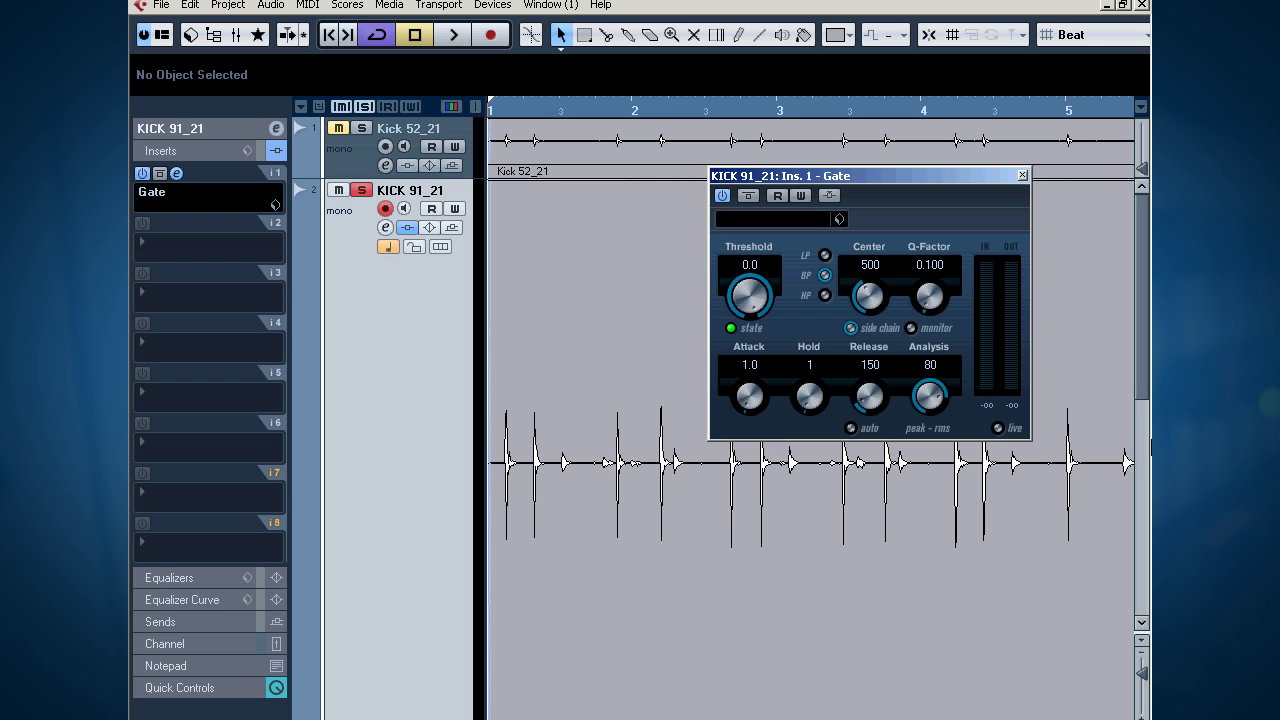
drag(752, 305, 746, 425)
drag(751, 316, 749, 250)
drag(845, 178, 1094, 249)
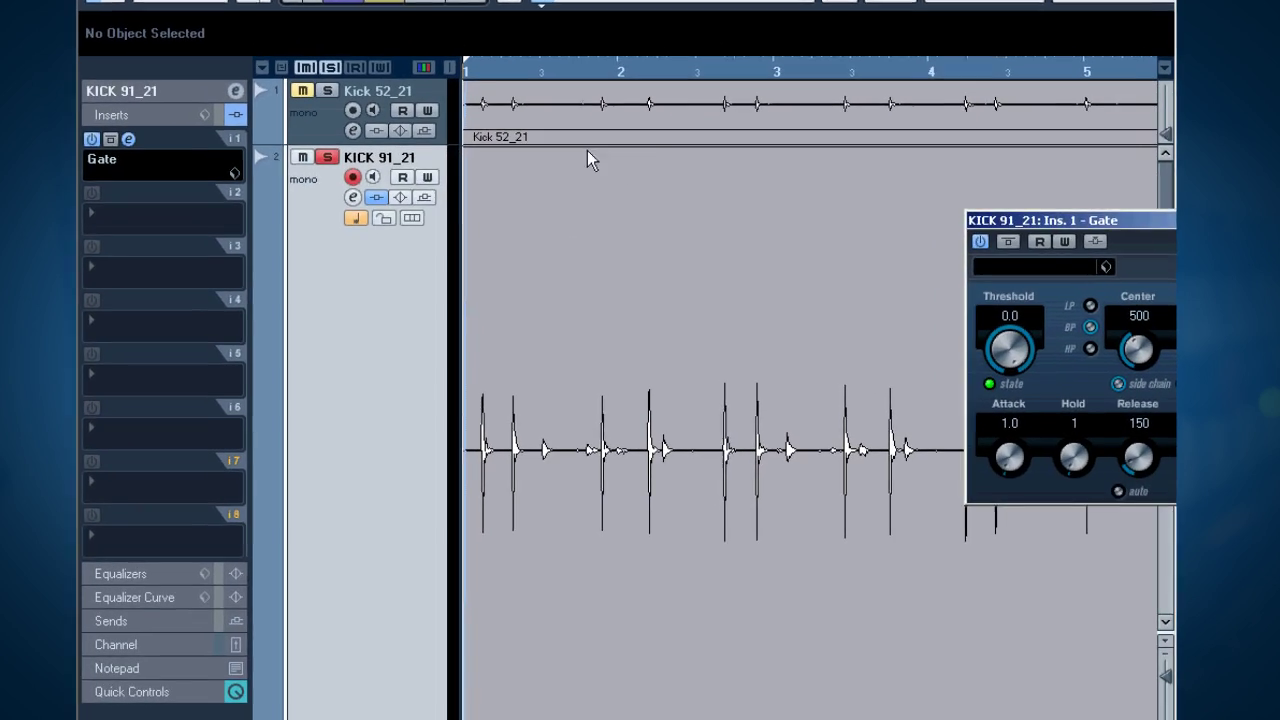
drag(1093, 221, 963, 216)
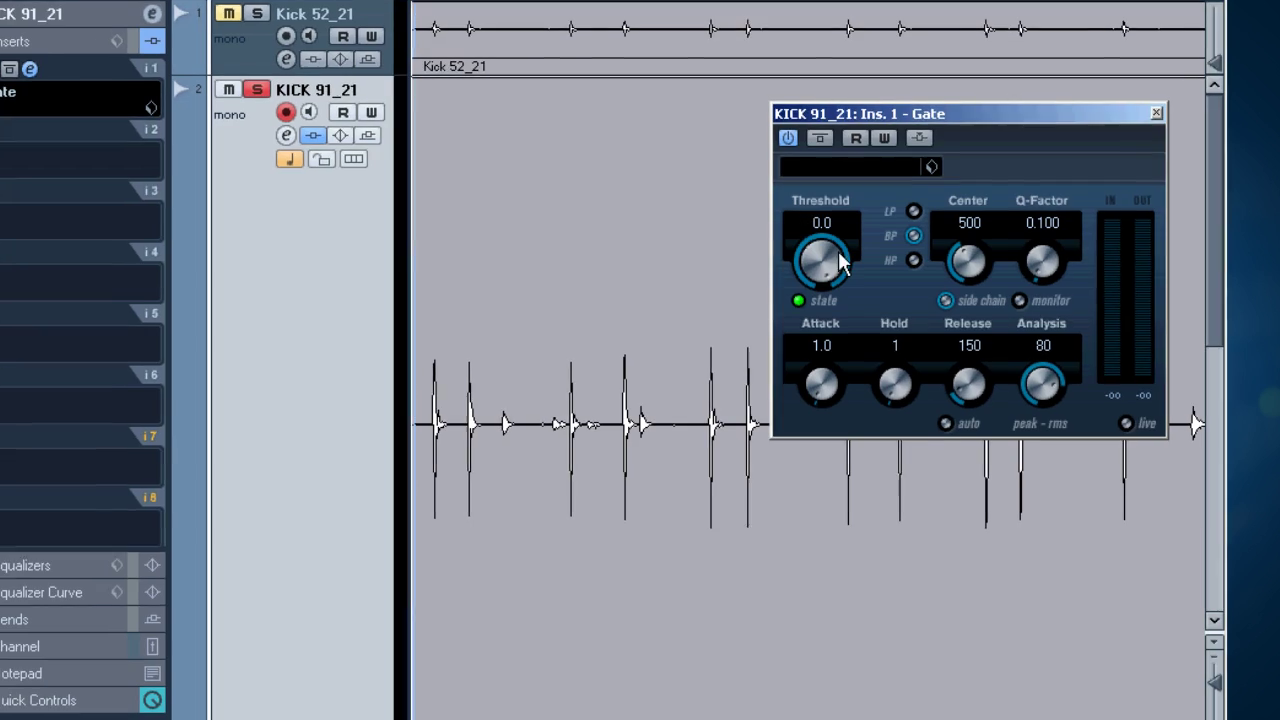
drag(871, 316, 853, 382)
drag(793, 304, 795, 325)
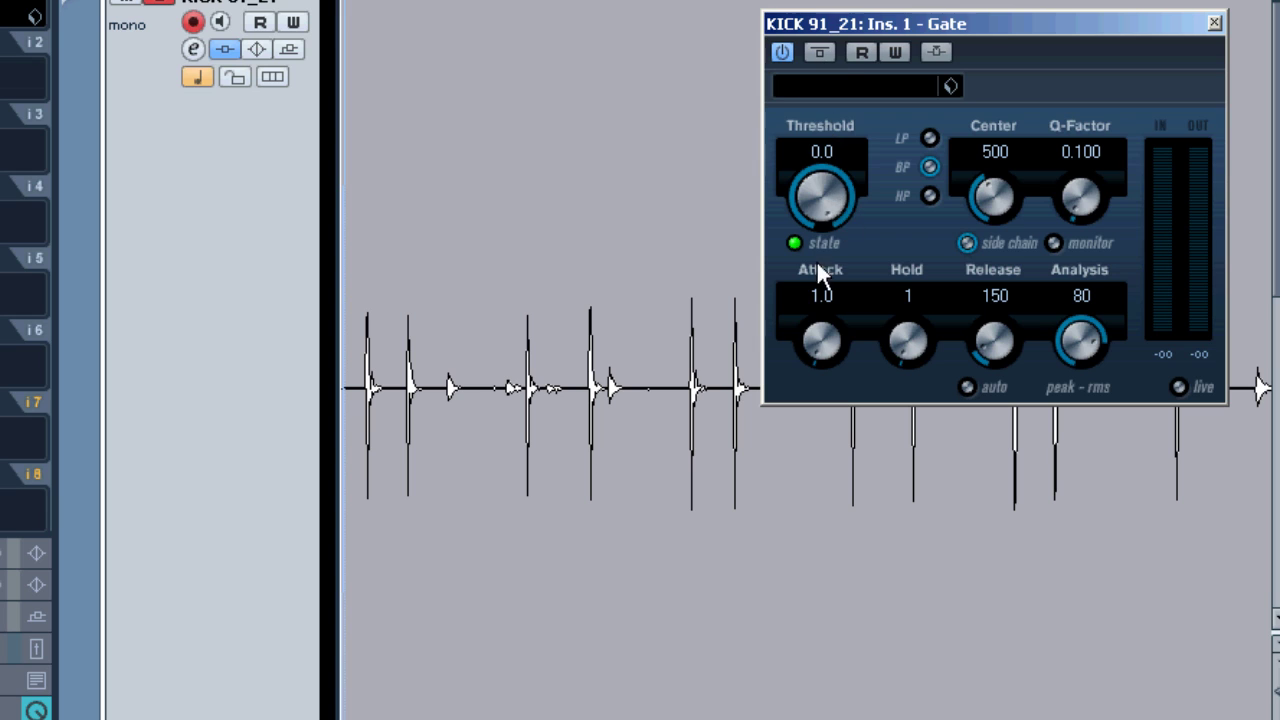
Play KICK 91_21 through the Gate while lowering the threshold to -24.0, and uncover the waveform after stopping playback
click(366, 3)
key(space)
key(space)
key(space)
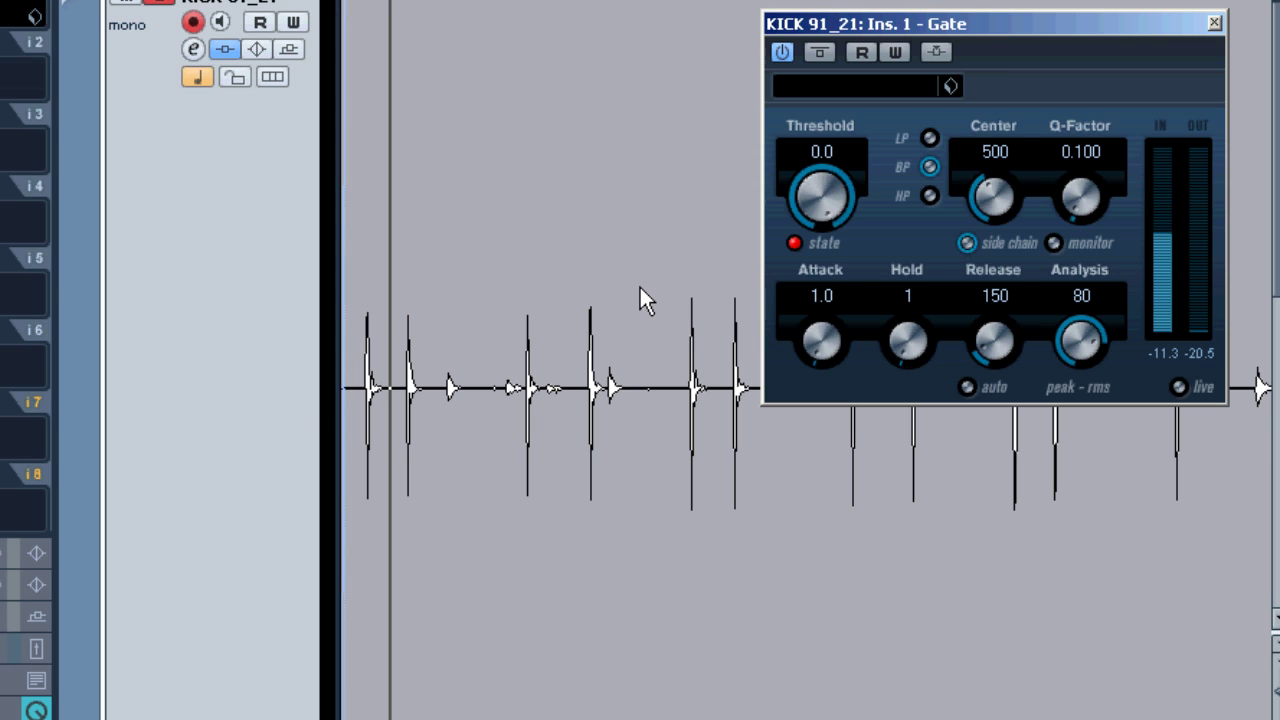
drag(814, 190, 790, 280)
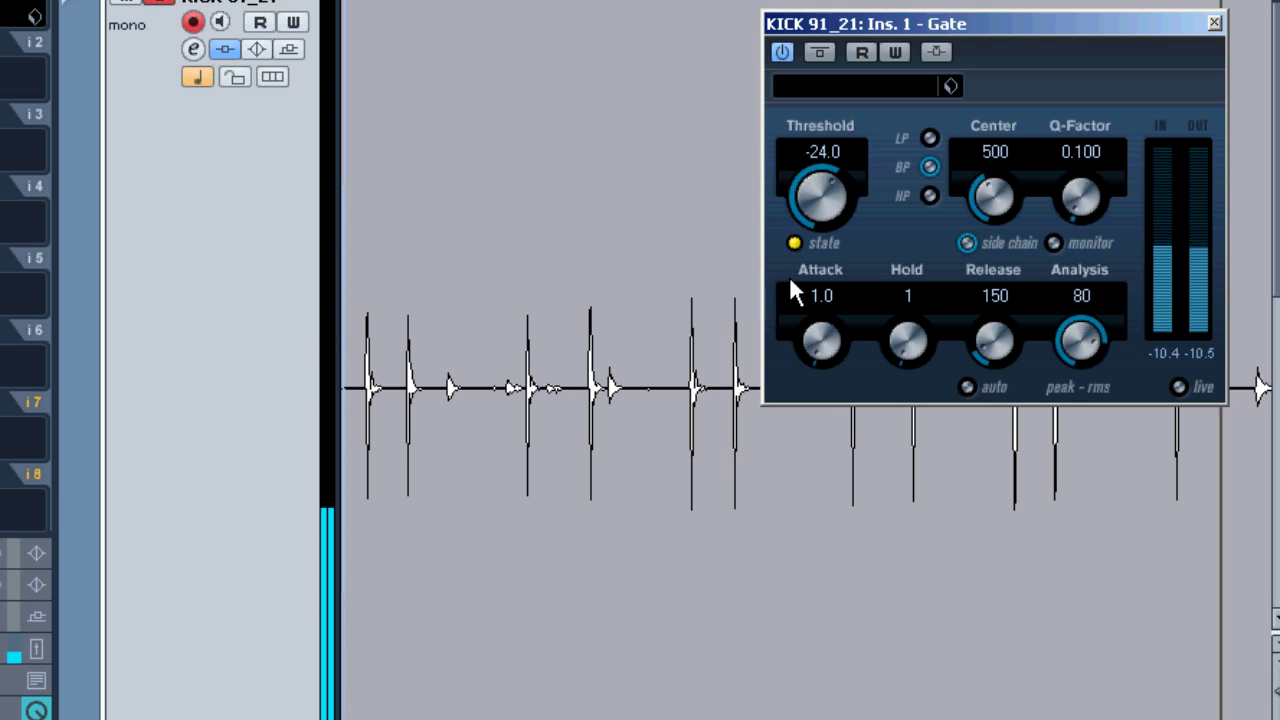
key(space)
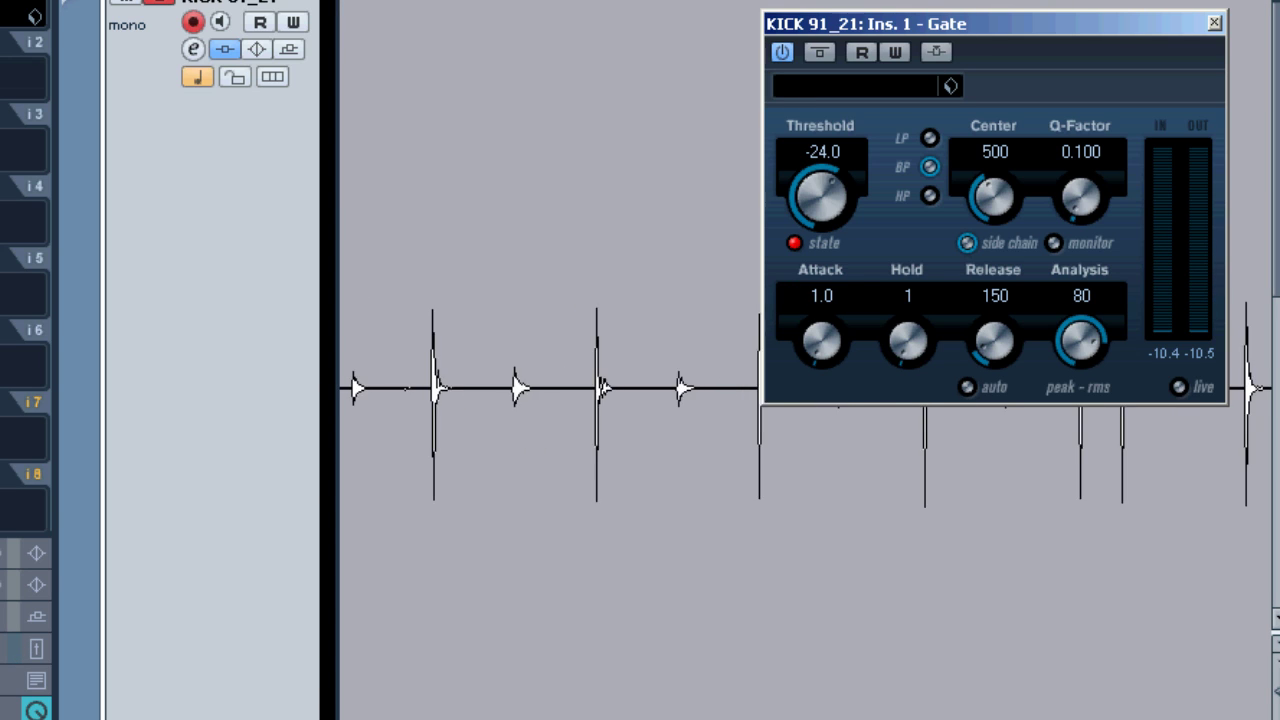
drag(933, 24, 1163, 54)
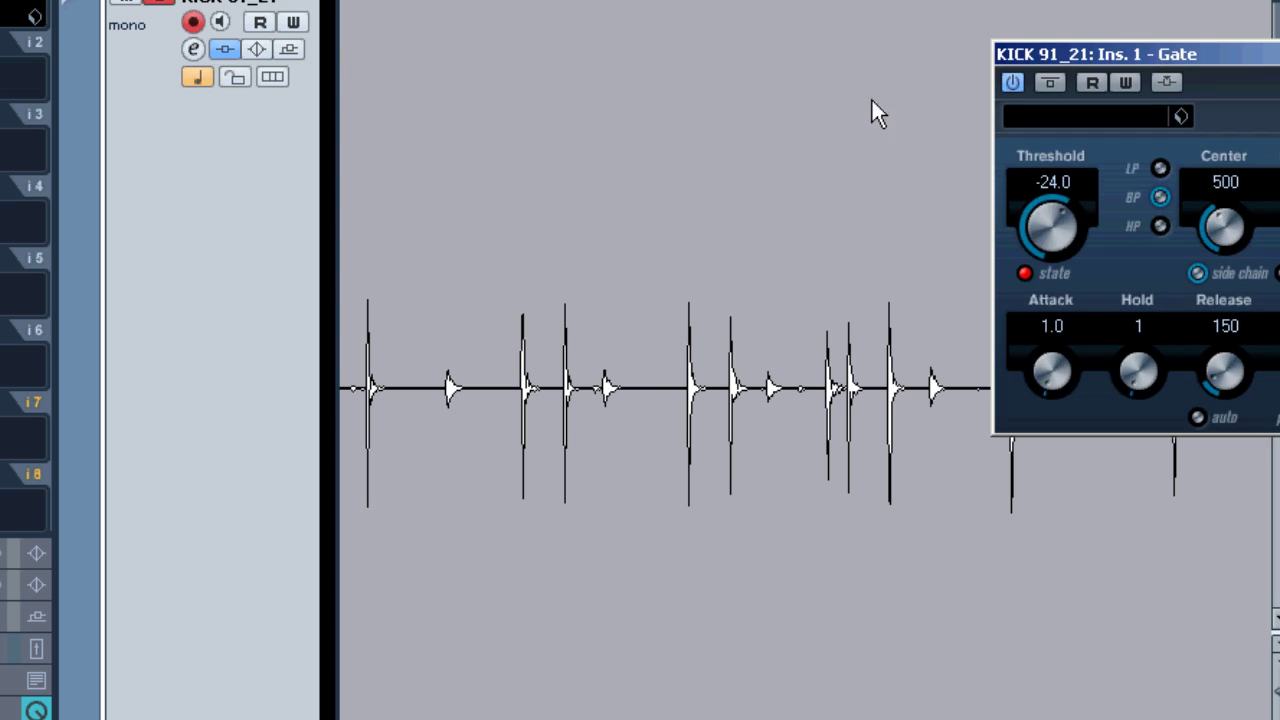
Play short passages of the gated KICK 91_21 track to check how the Gate treats the kick hits
key(space)
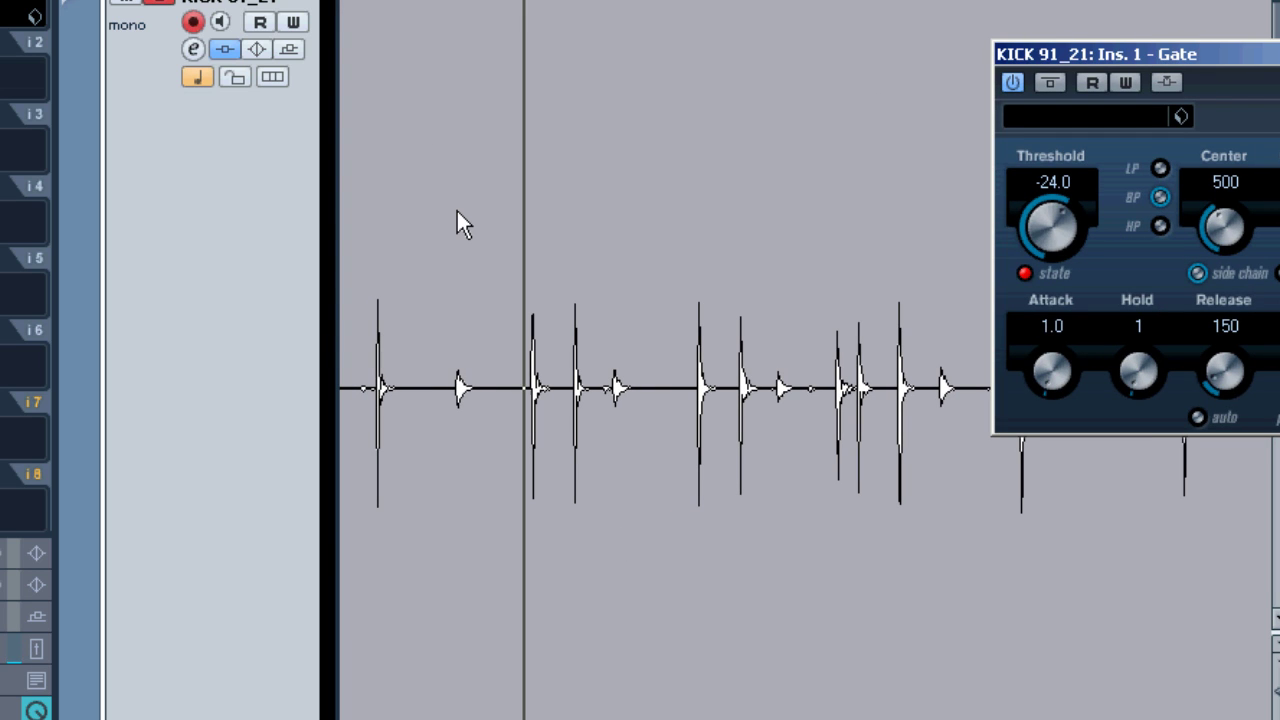
key(space)
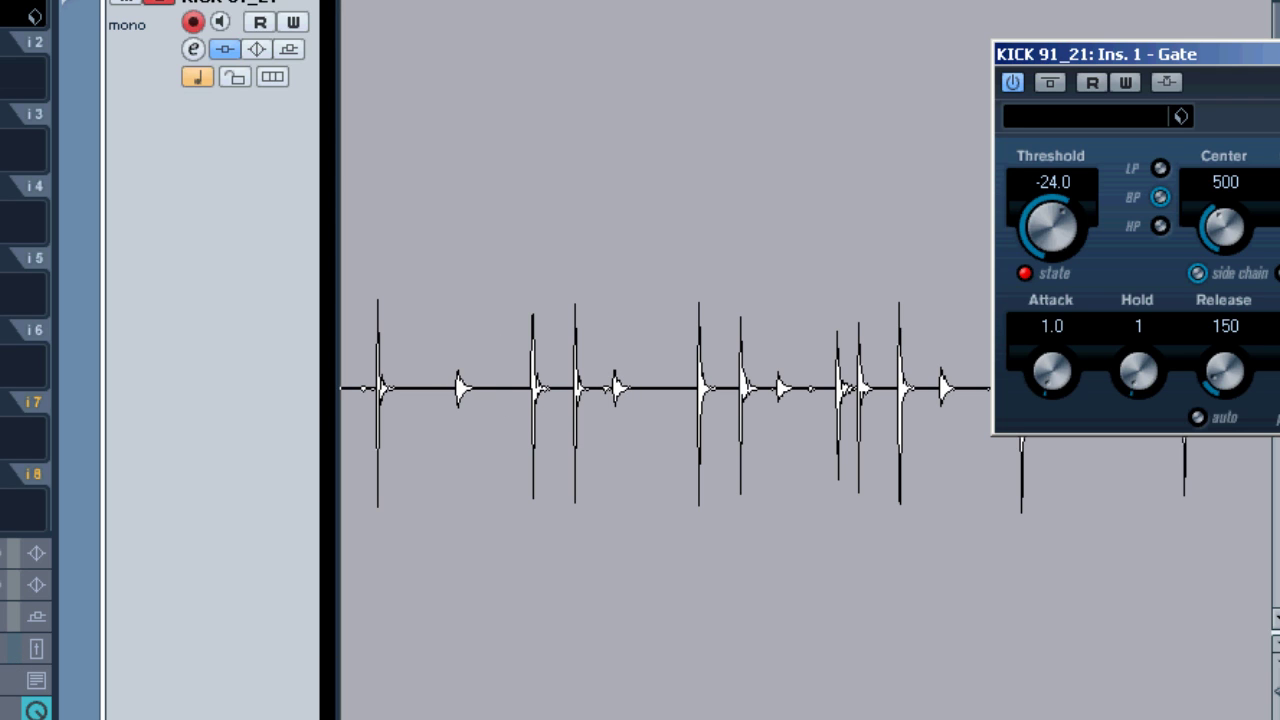
key(space)
key(space)
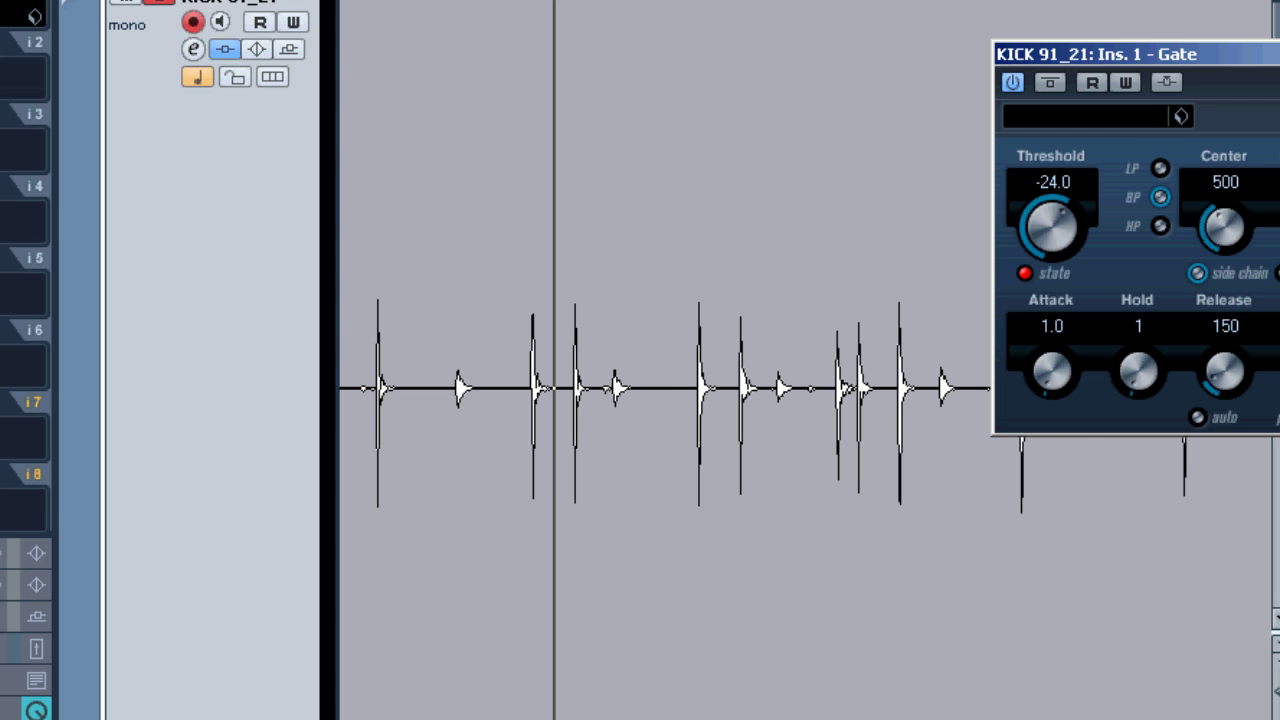
key(space)
Move the Gate window above the kick waveform, then set its hold to 0 and release to 105
drag(1177, 57, 774, 0)
drag(738, 220, 726, 233)
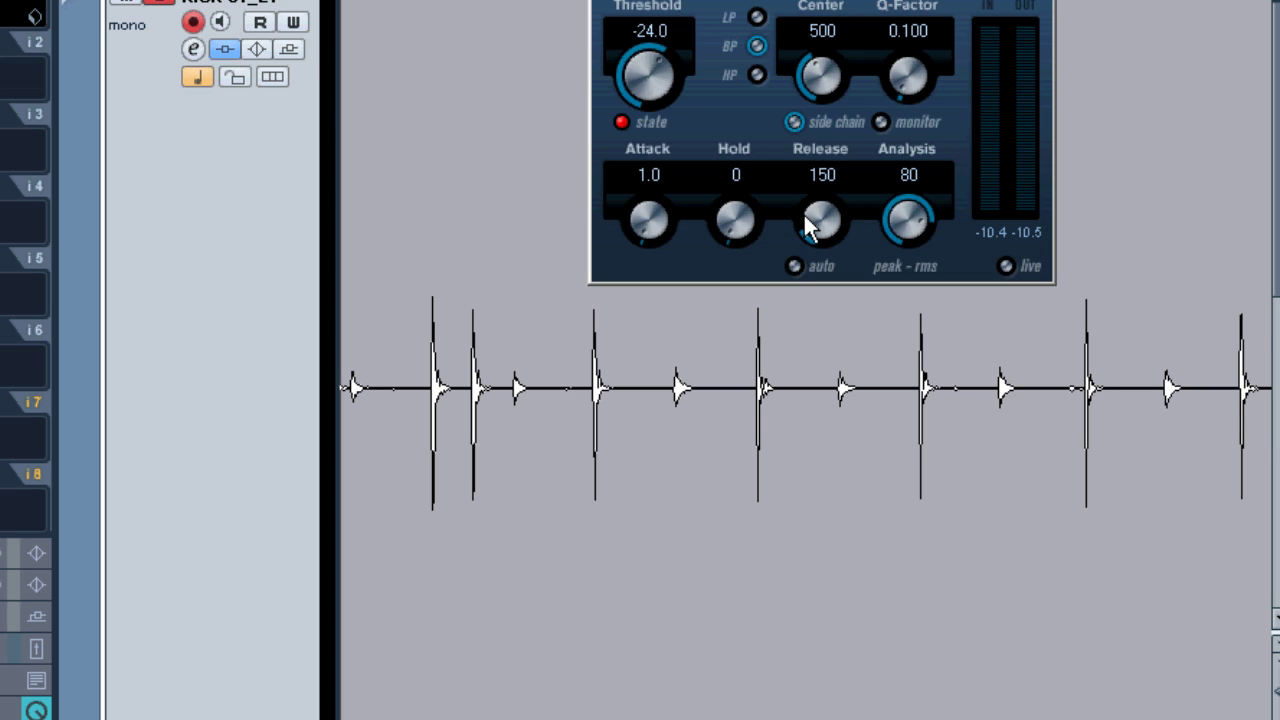
drag(804, 213, 805, 218)
key(space)
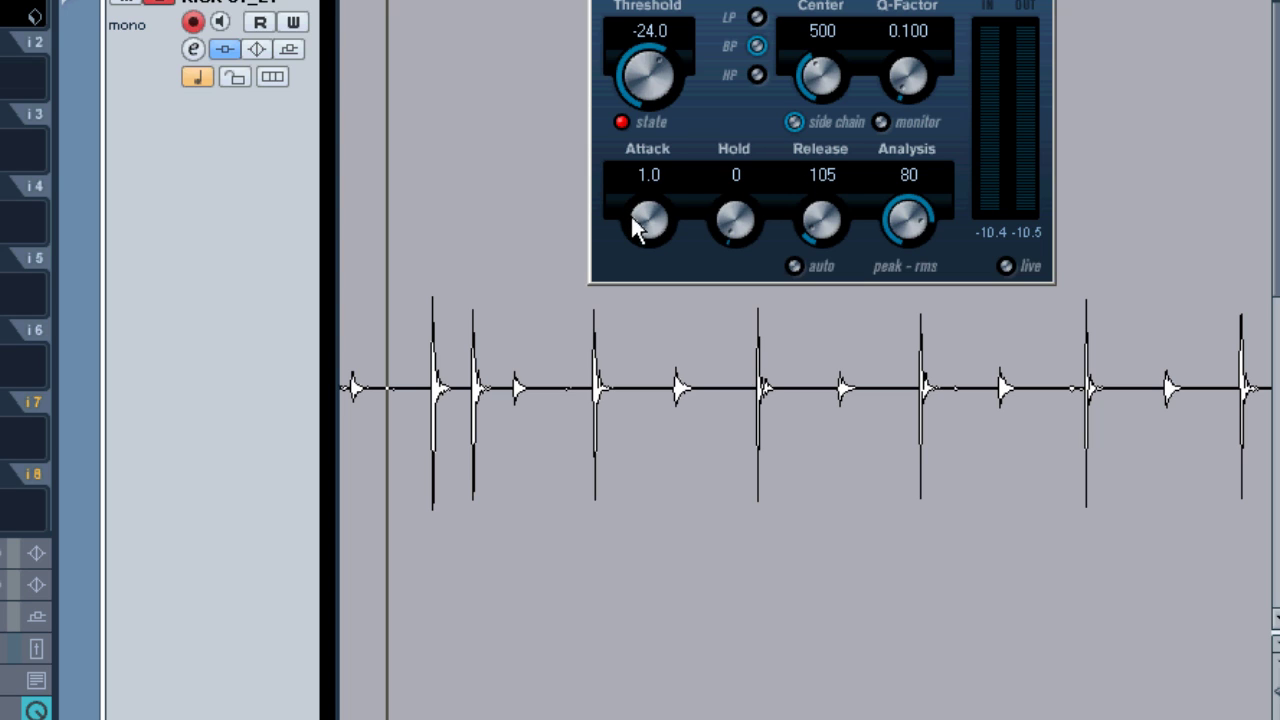
Audition KICK 91_21 with the Gate's attack at 2.0, then return the attack to 1.0 and listen again
drag(633, 219, 635, 229)
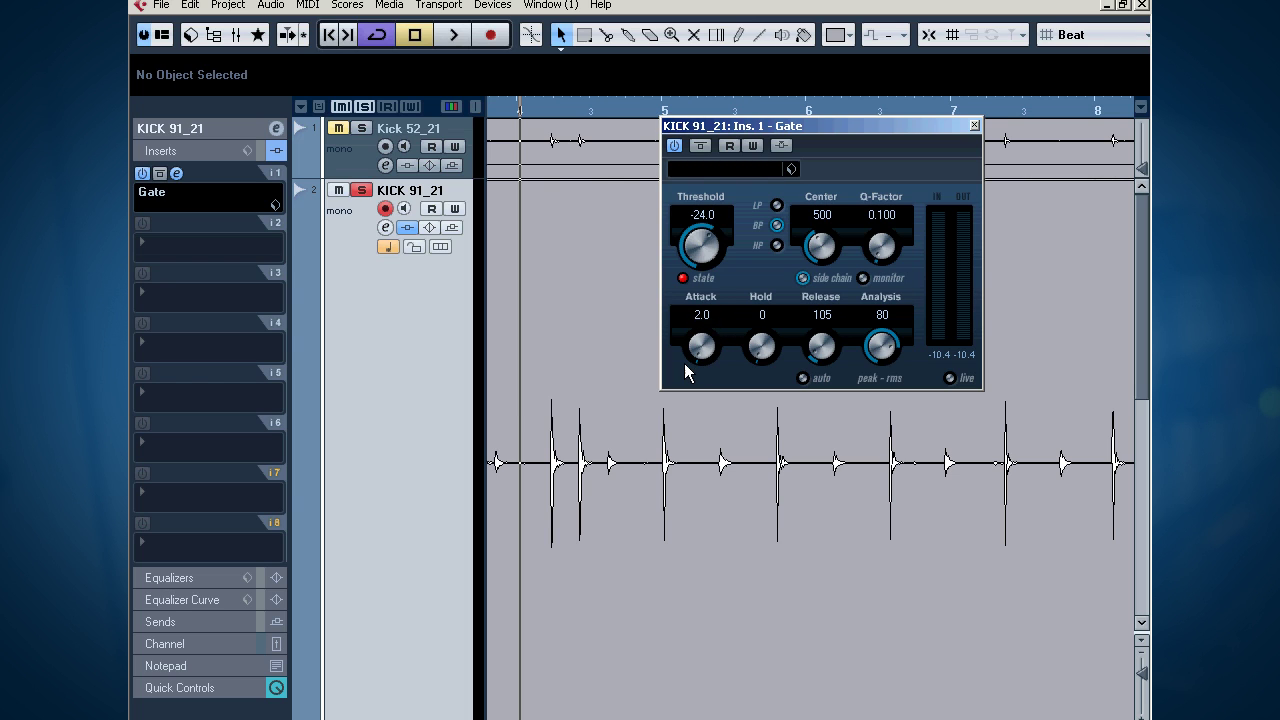
key(space)
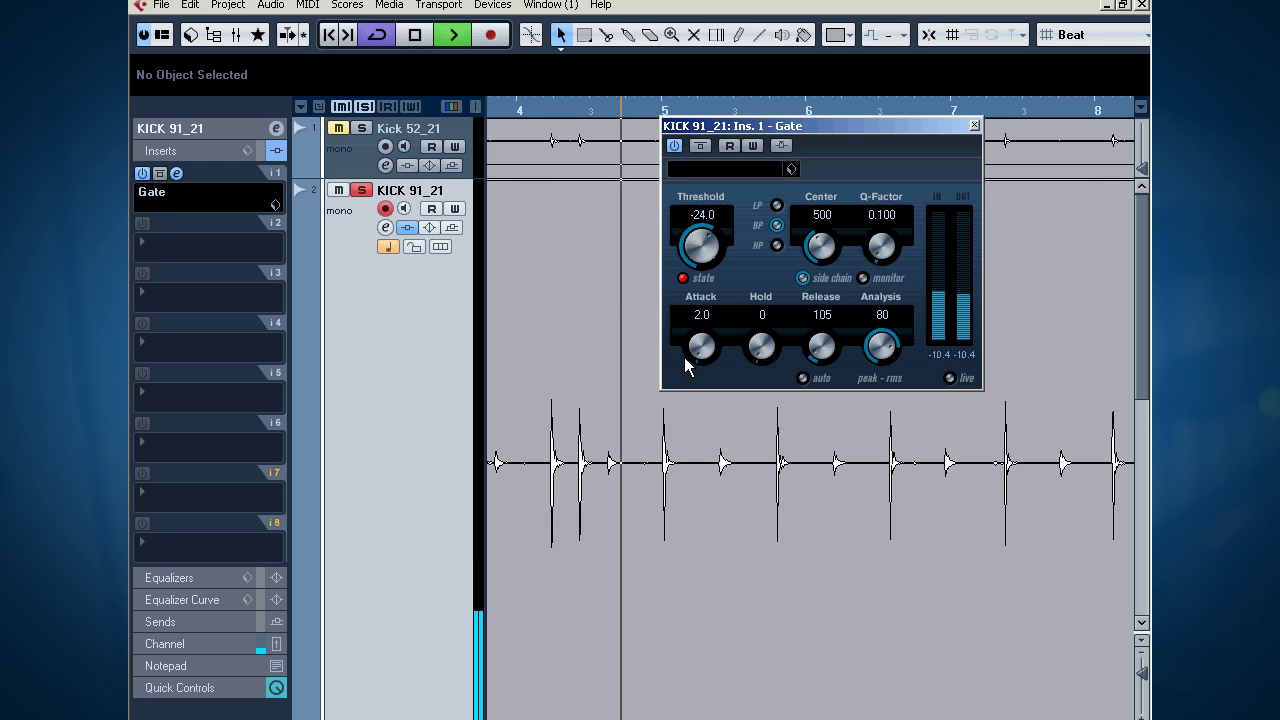
key(space)
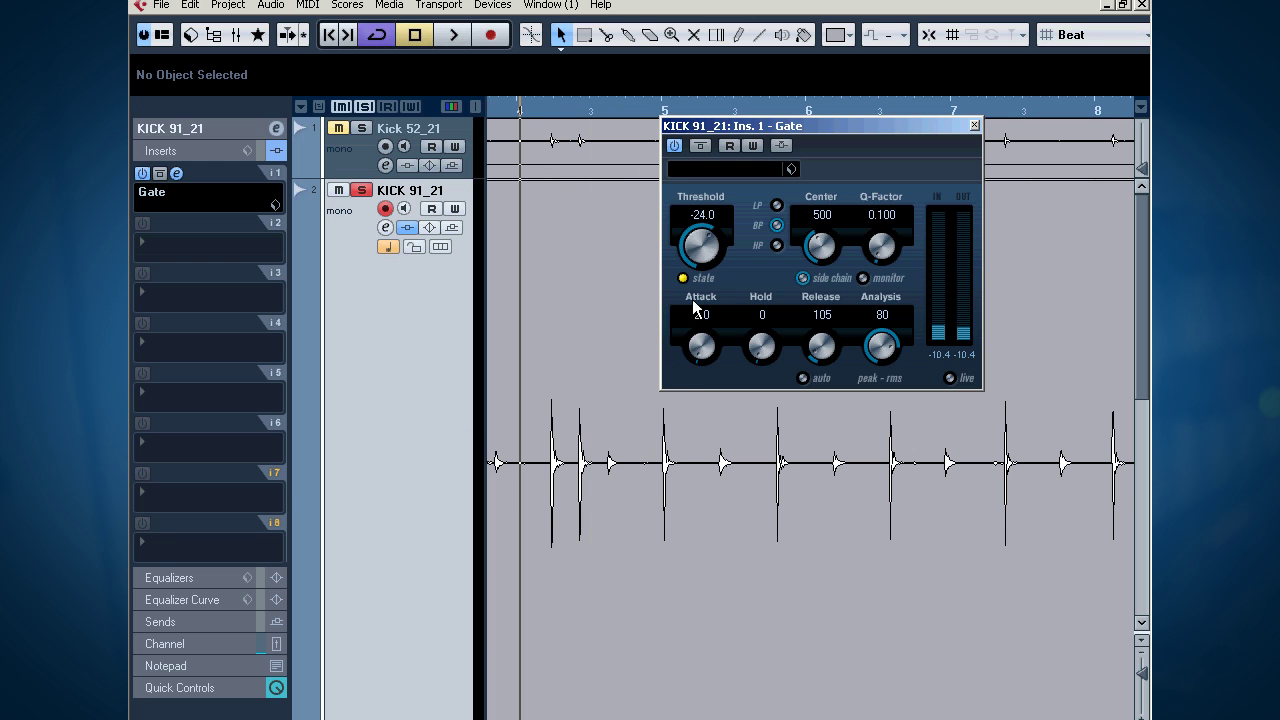
key(space)
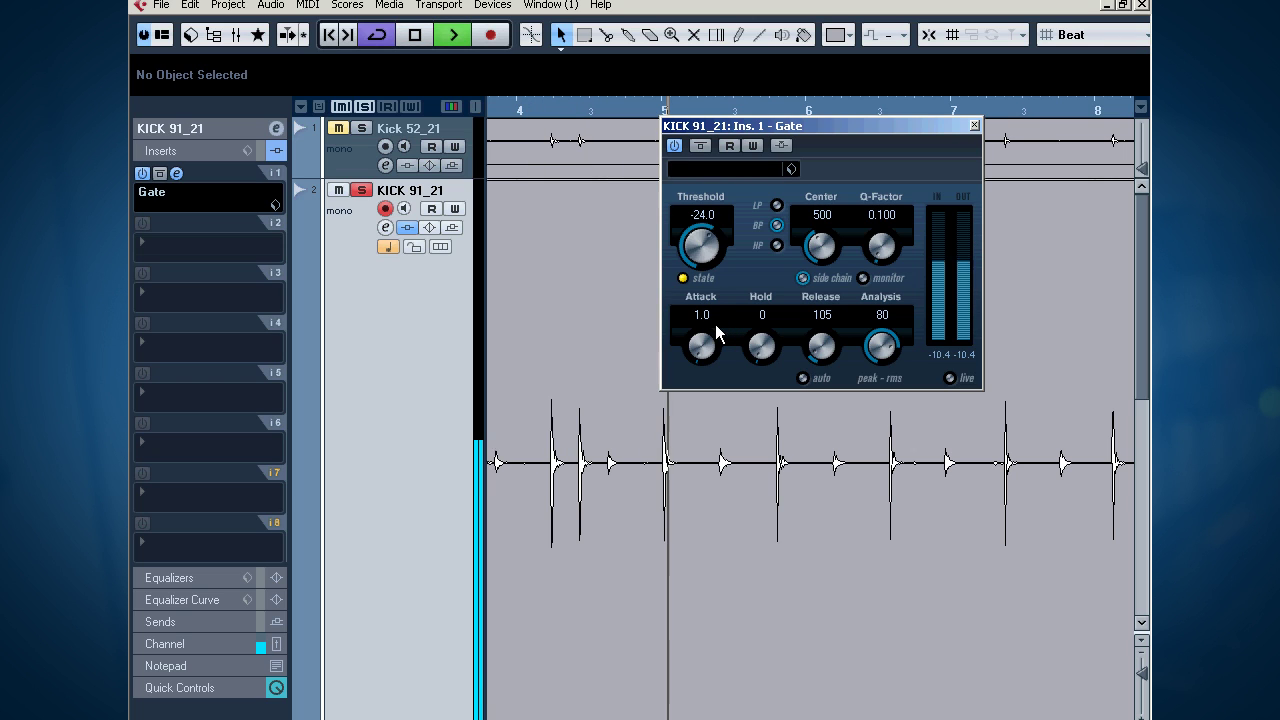
key(space)
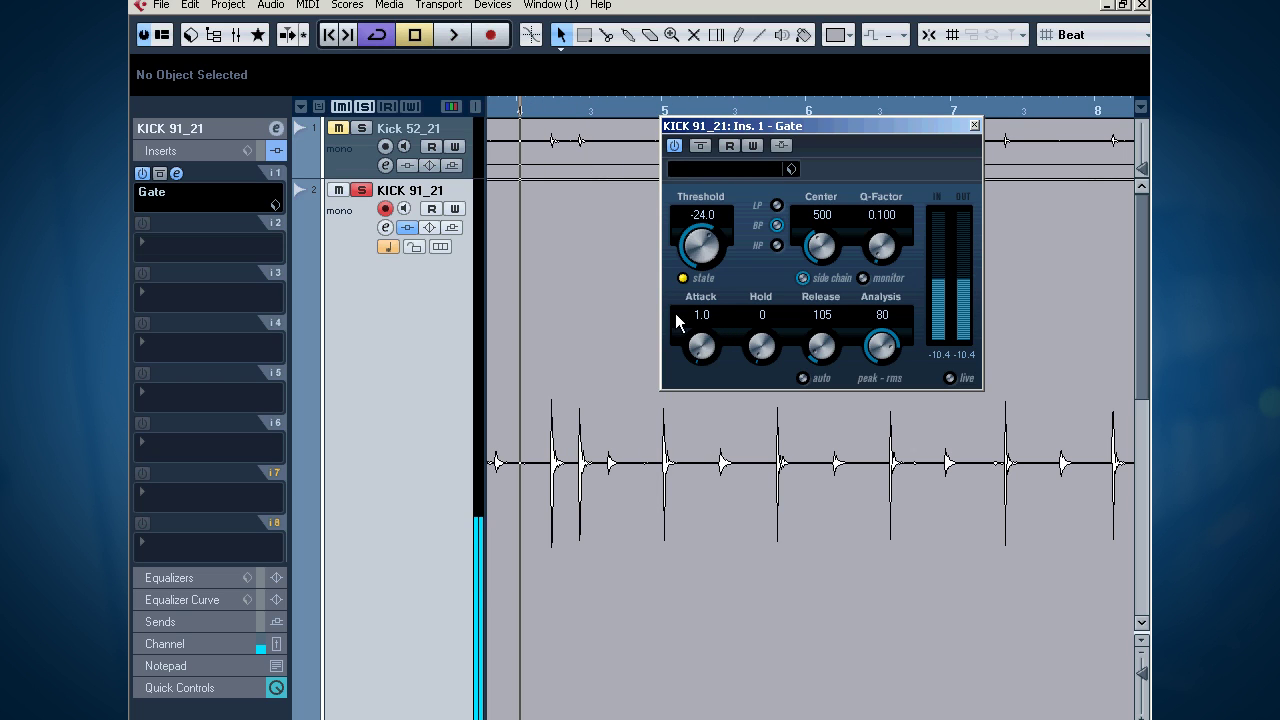
Solo the Kick 52_21 track, enlarge its height to expose the waveform, and close the Gate window
click(363, 129)
click(456, 171)
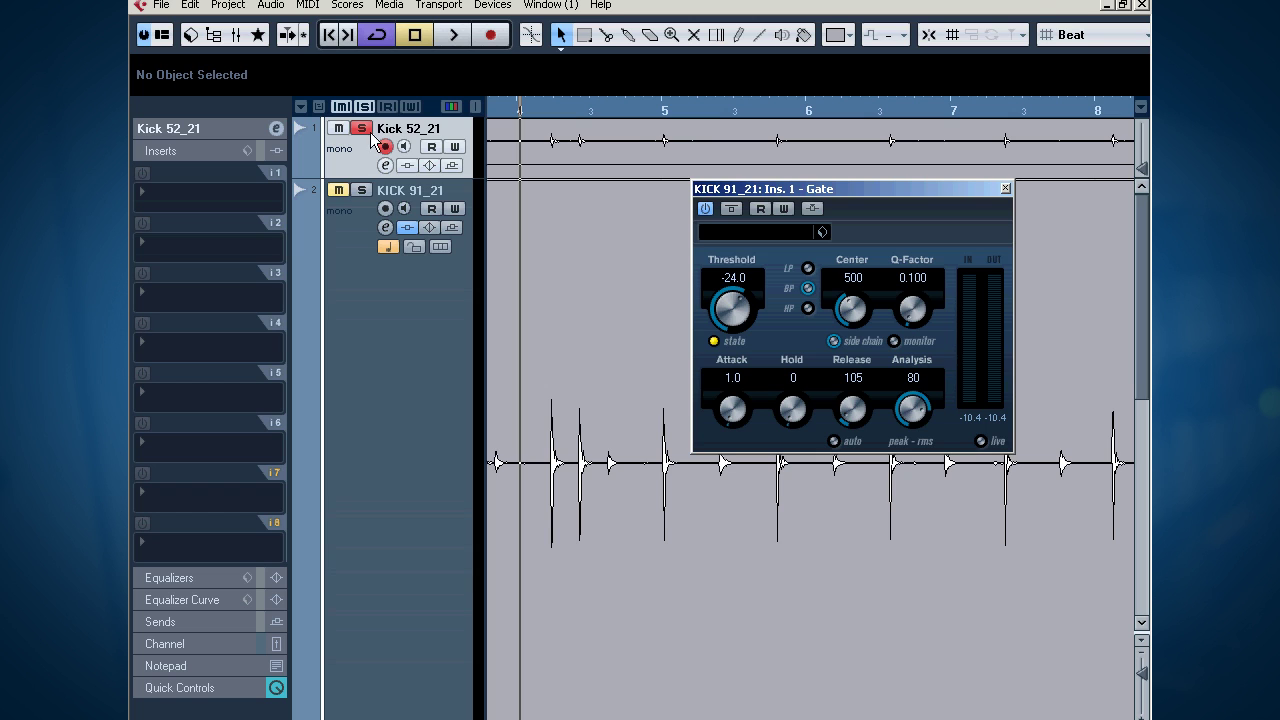
drag(346, 174, 346, 682)
drag(882, 191, 1027, 250)
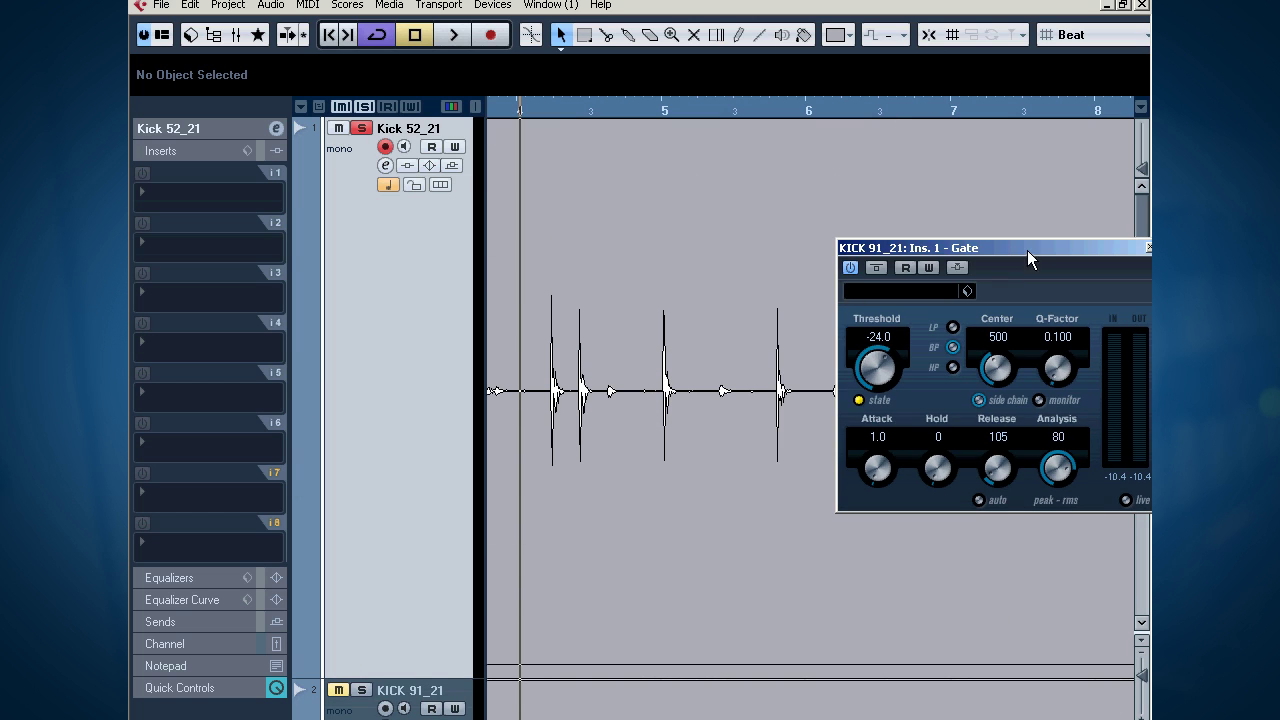
click(638, 449)
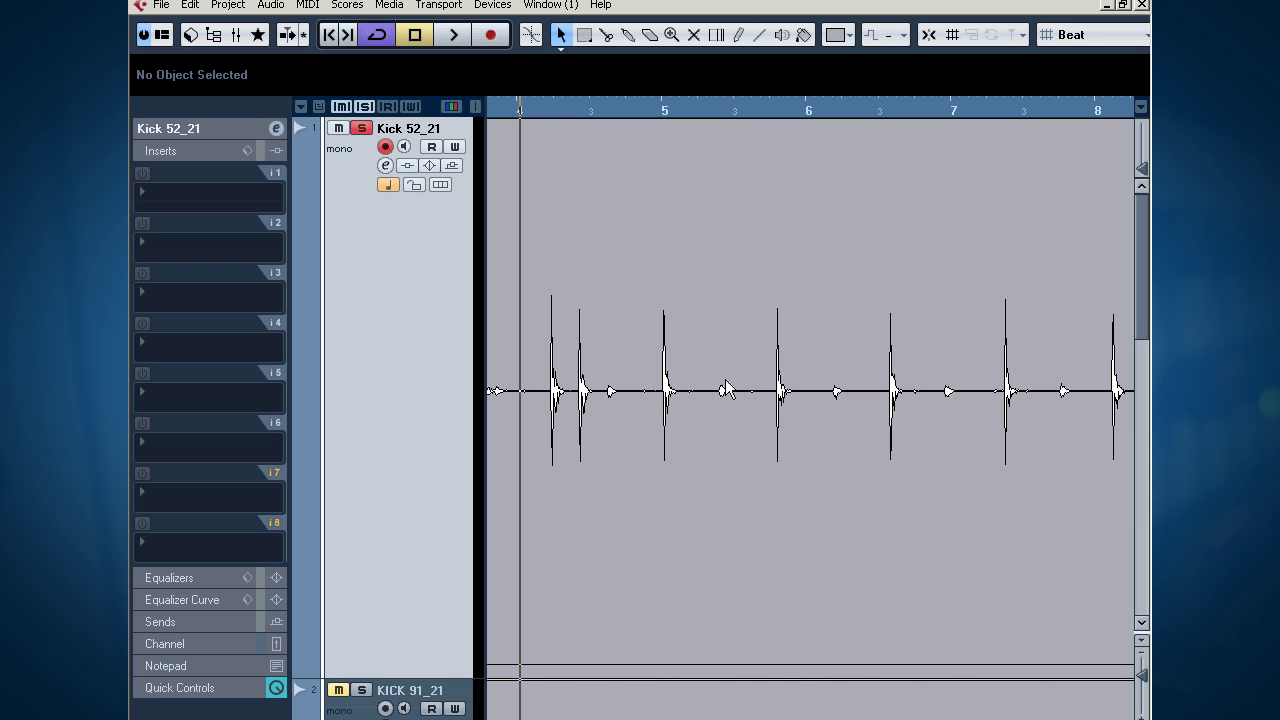
Audition Kick 52_21 briefly and insert the C1 gate Mono effect in its first insert slot
key(space)
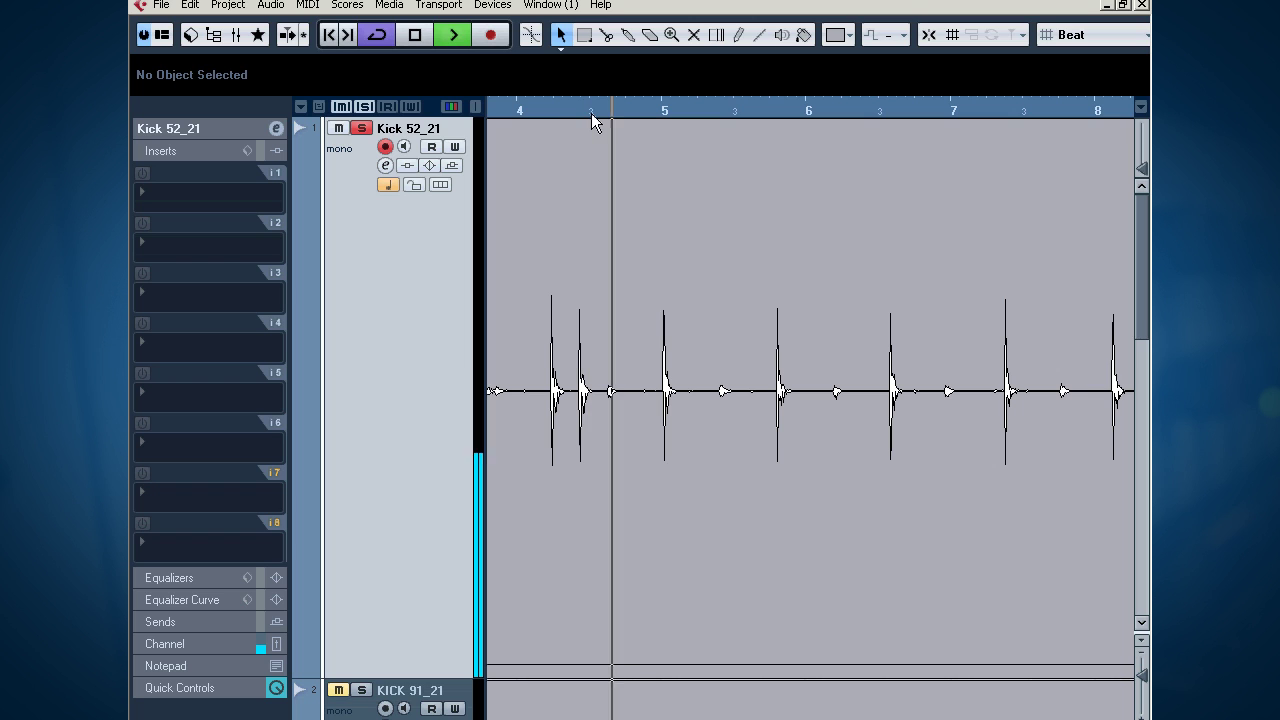
key(space)
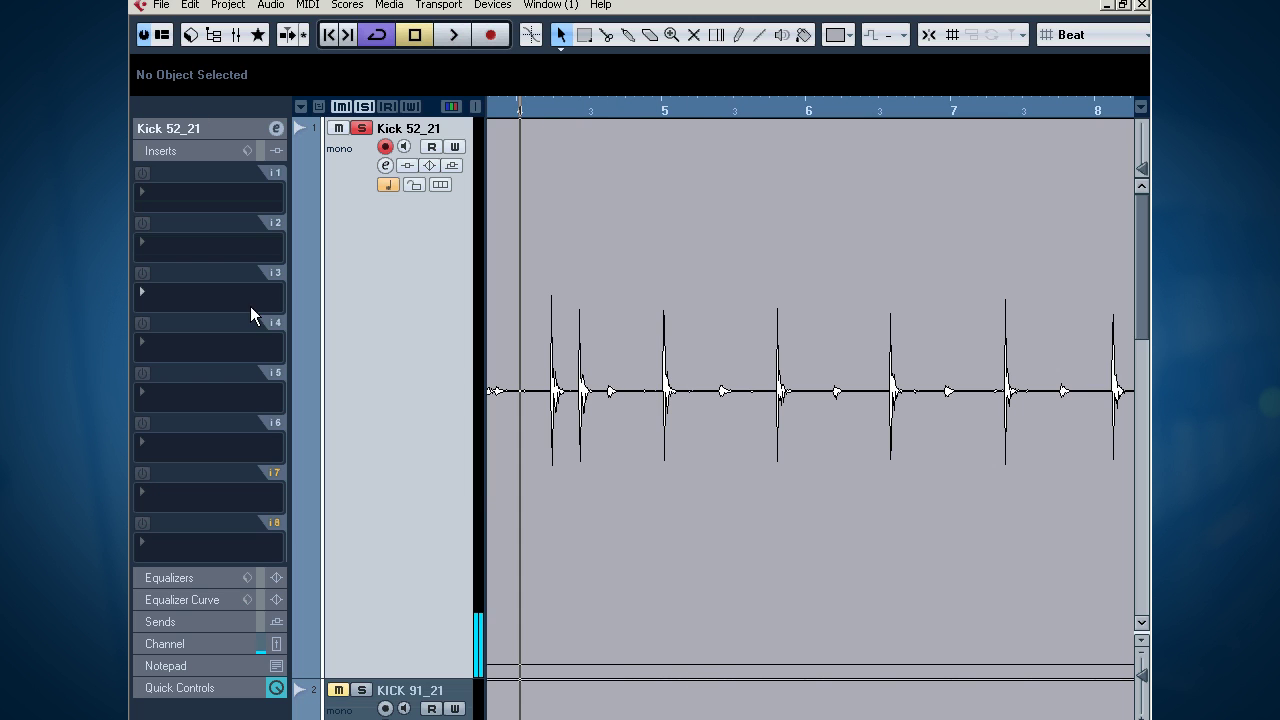
click(192, 196)
mouse_move(244, 241)
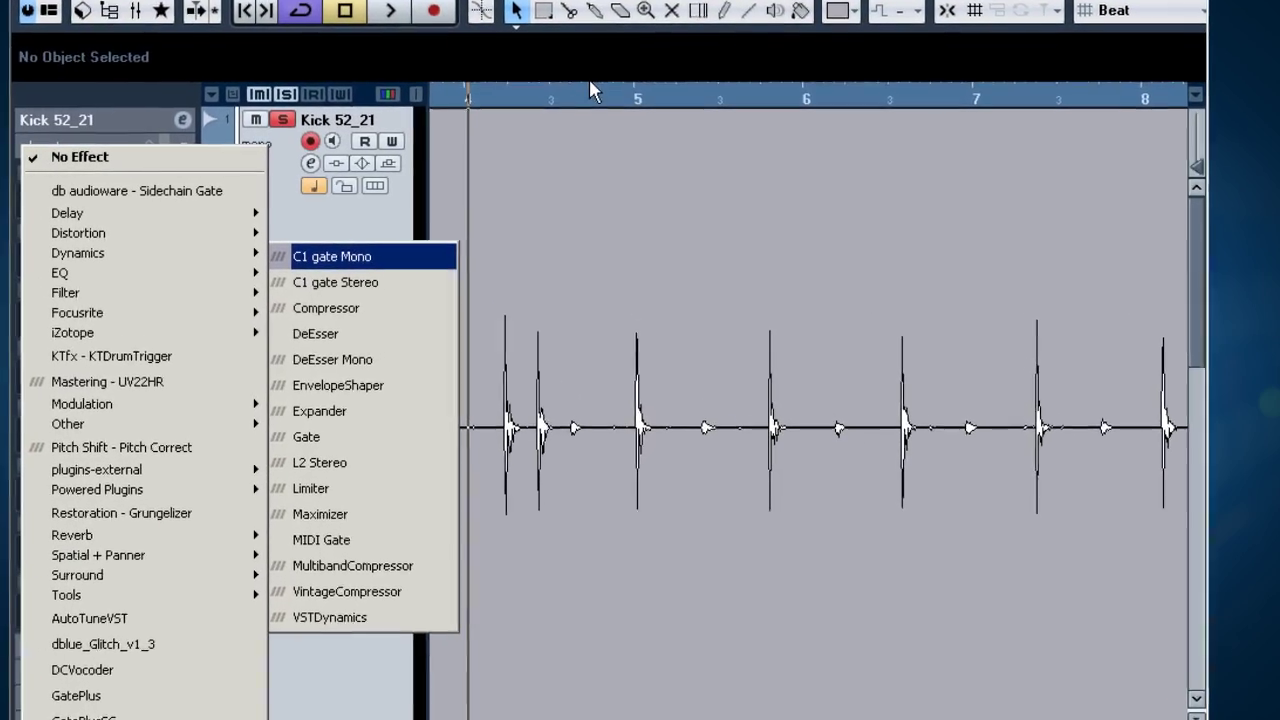
key(Return)
drag(321, 262, 870, 57)
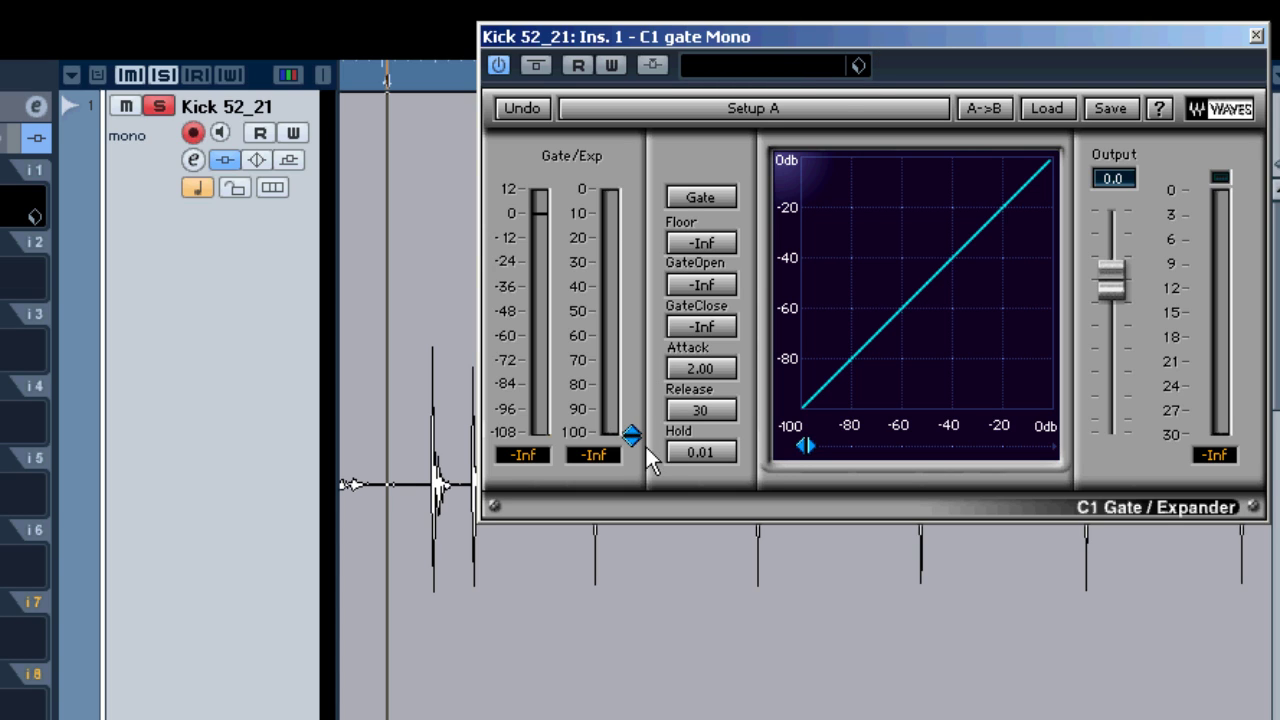
Raise the C1 gate's GateOpen and GateClose thresholds to 0.0 and move its window off the kick waveform
drag(632, 436, 632, 190)
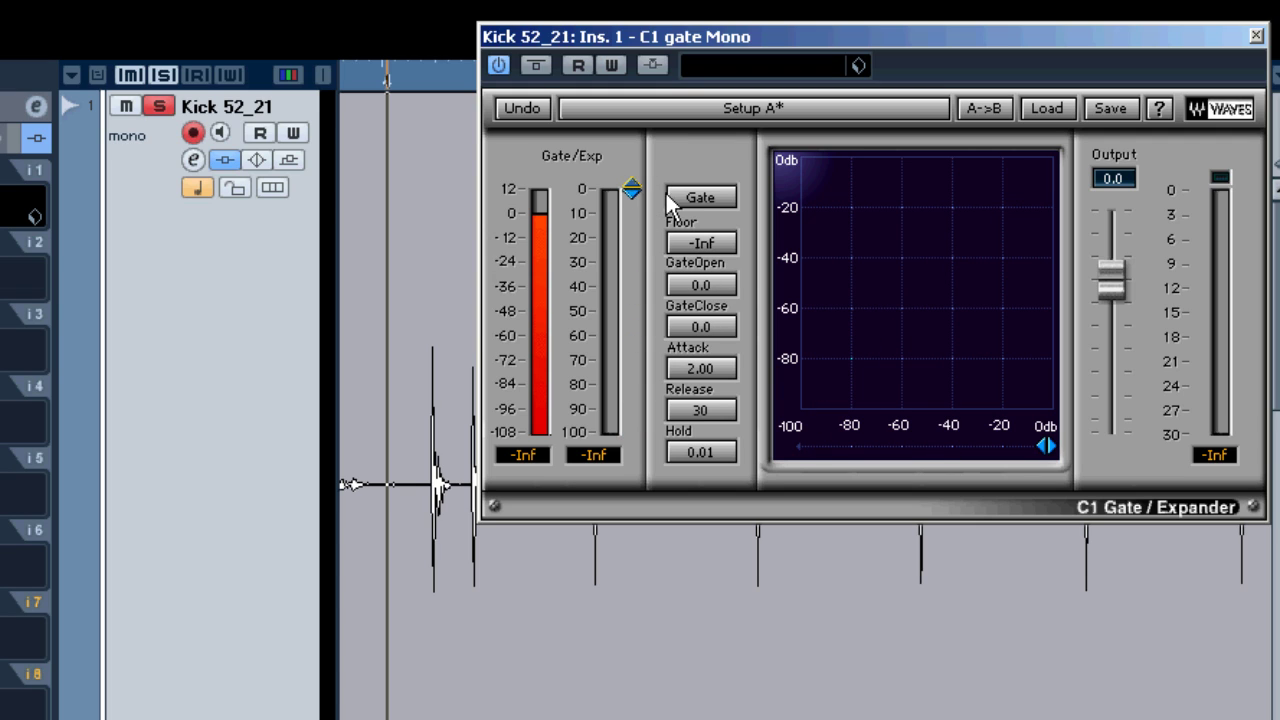
mouse_move(706, 282)
mouse_down()
mouse_move(706, 340)
mouse_move(706, 282)
mouse_up()
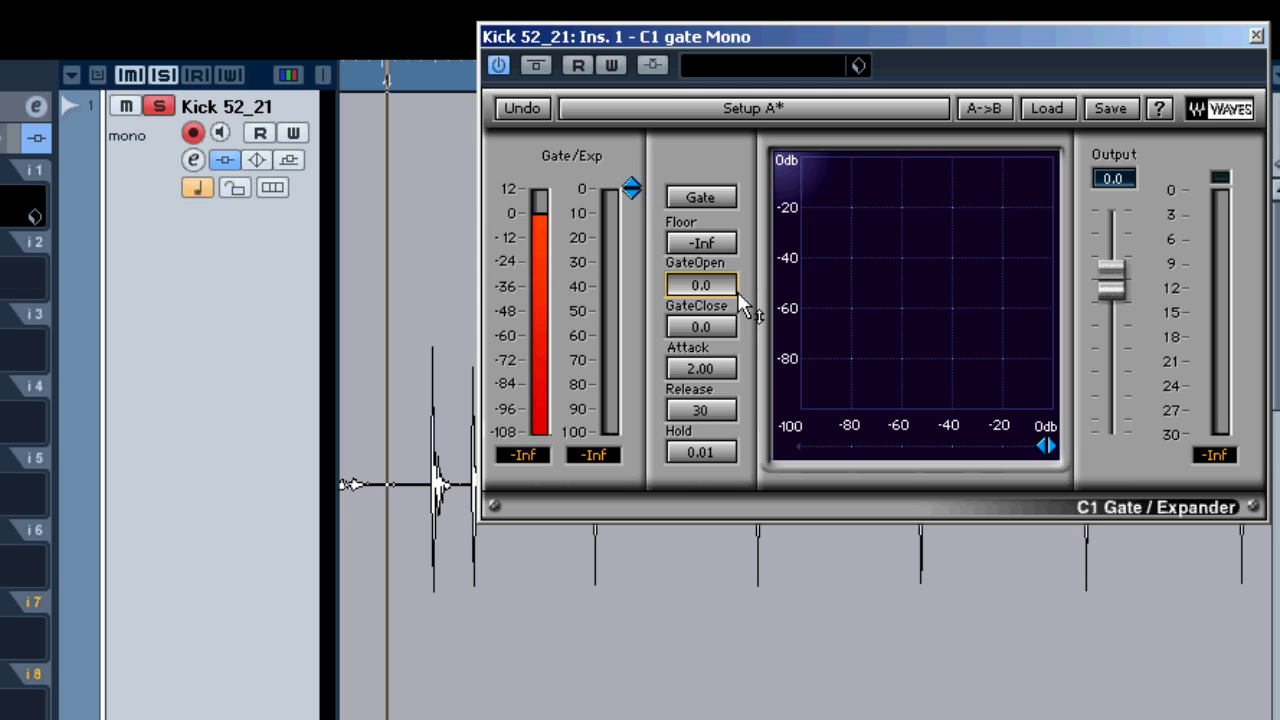
drag(631, 188, 631, 190)
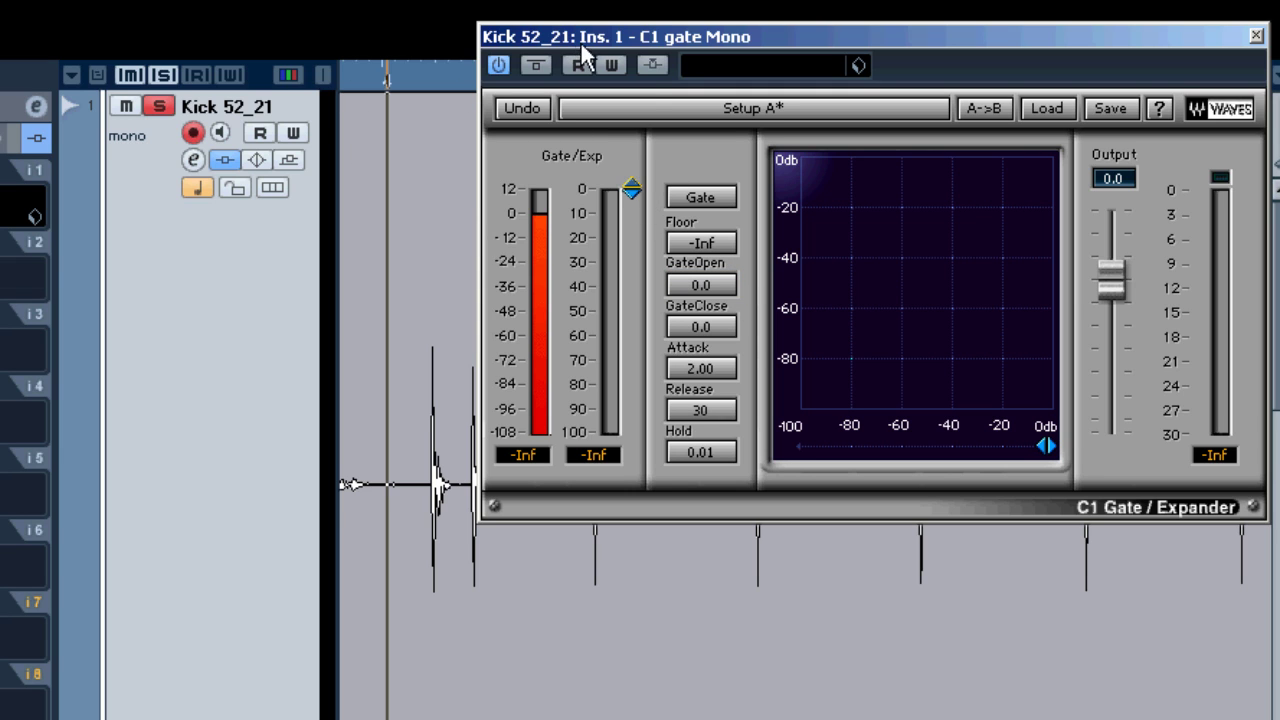
drag(581, 44, 879, 278)
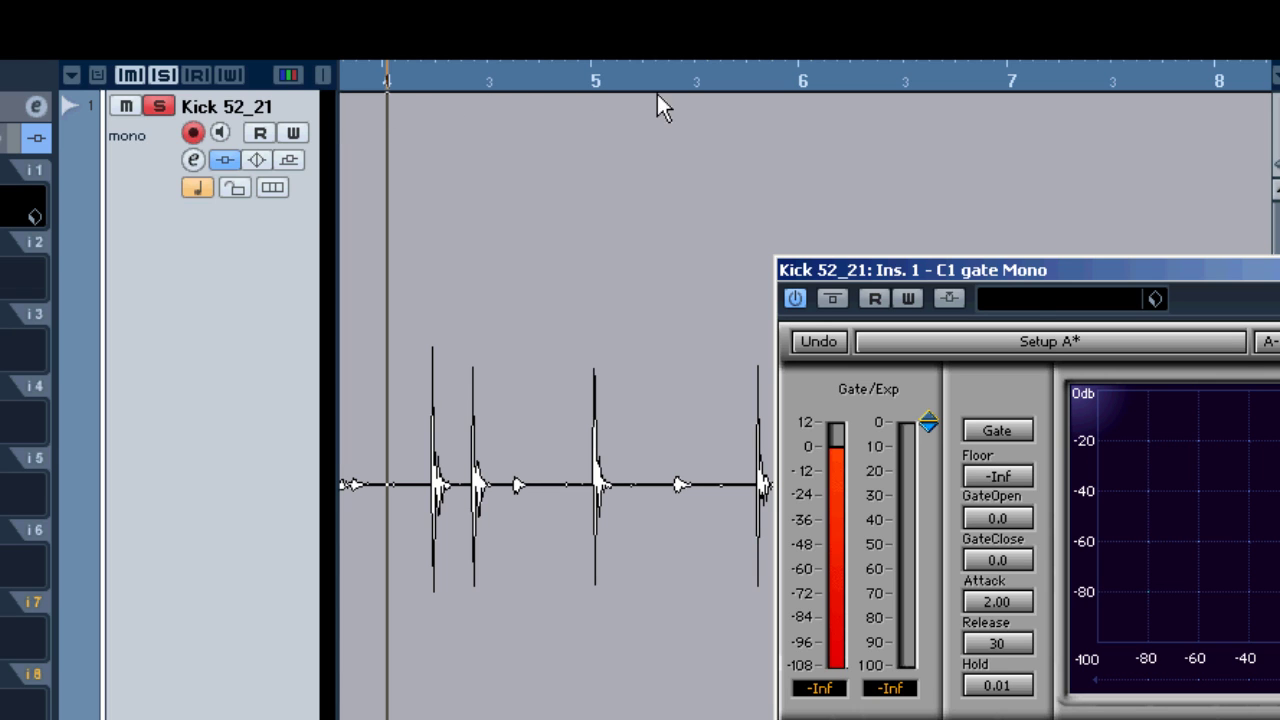
Reposition the C1 gate window during playback and lower its GateOpen and GateClose thresholds to -17.2
drag(894, 269, 527, 122)
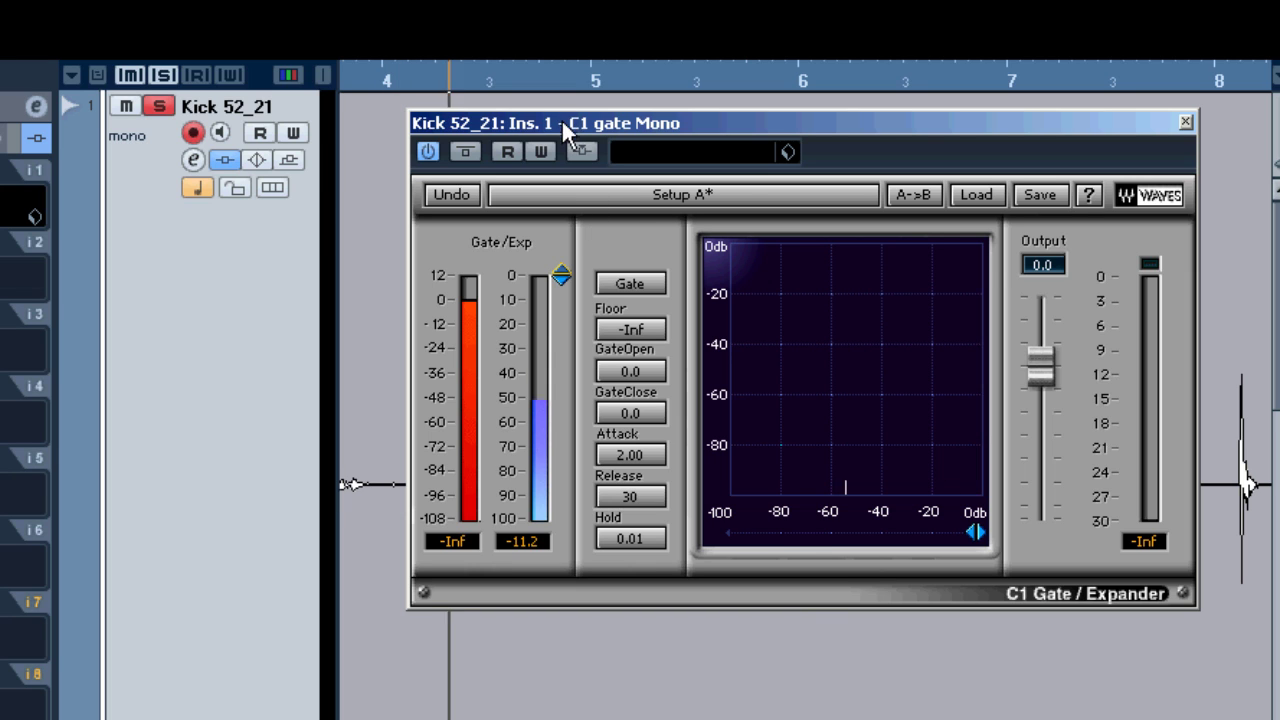
drag(561, 120, 739, 175)
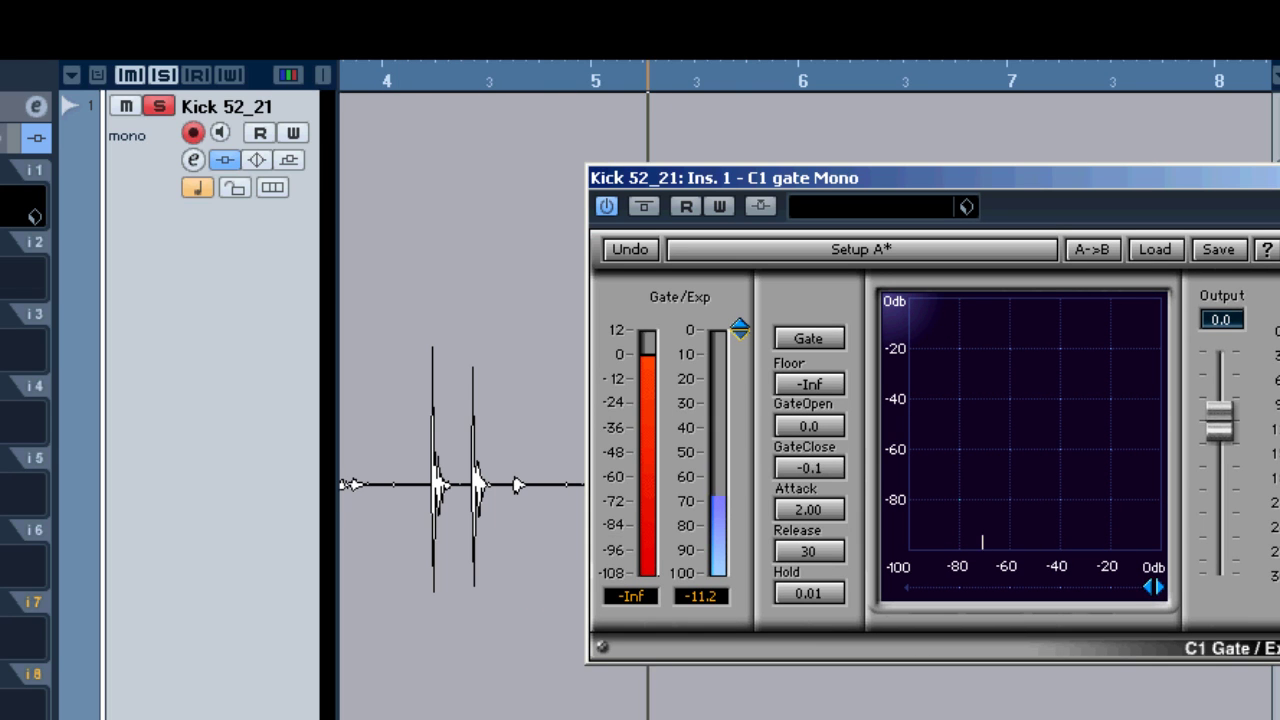
drag(741, 333, 740, 372)
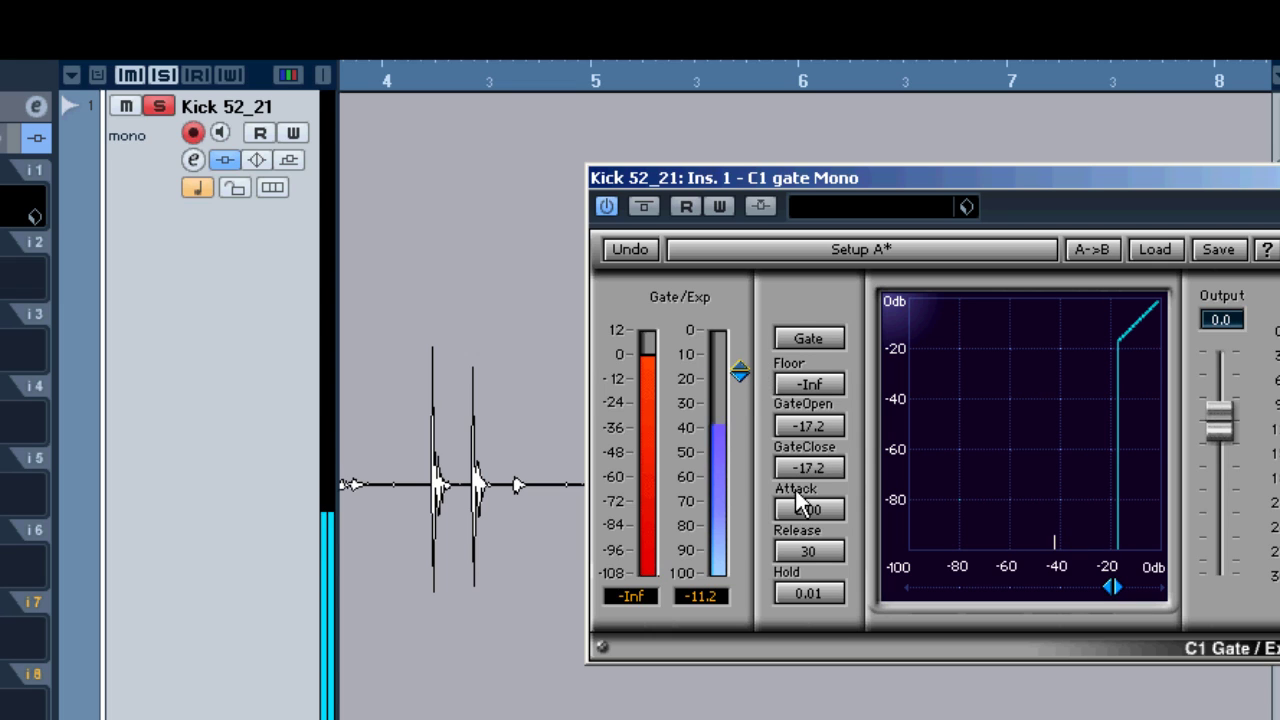
Set the C1 gate's attack to 1.53 and hold to 0.36, and lengthen its release while listening to Kick 52_21
drag(812, 512, 811, 549)
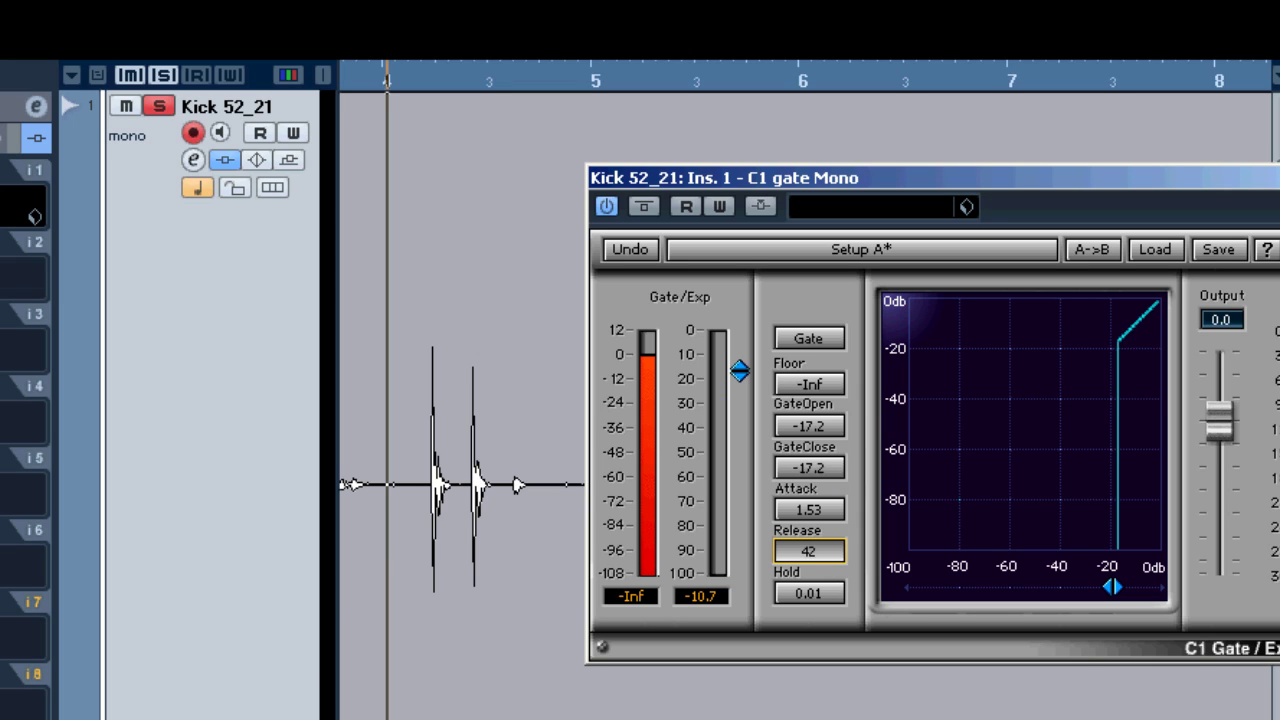
drag(809, 593, 809, 591)
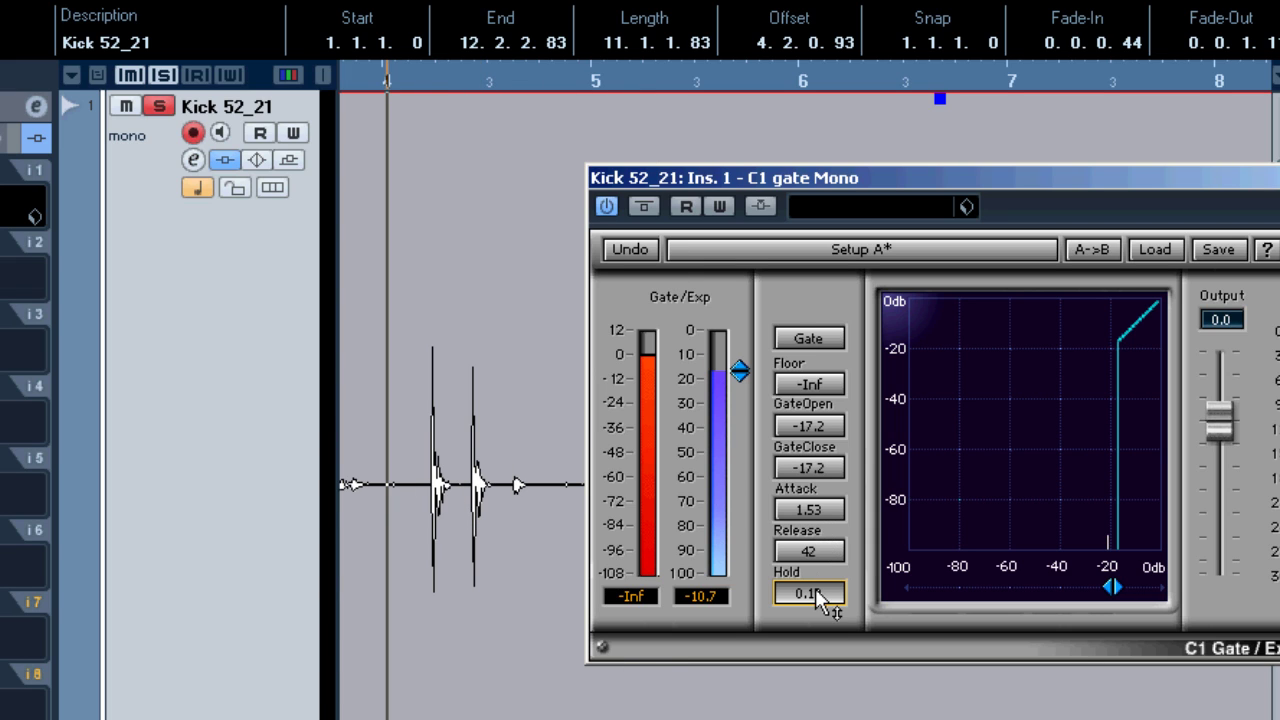
scroll(812, 600, up, 2)
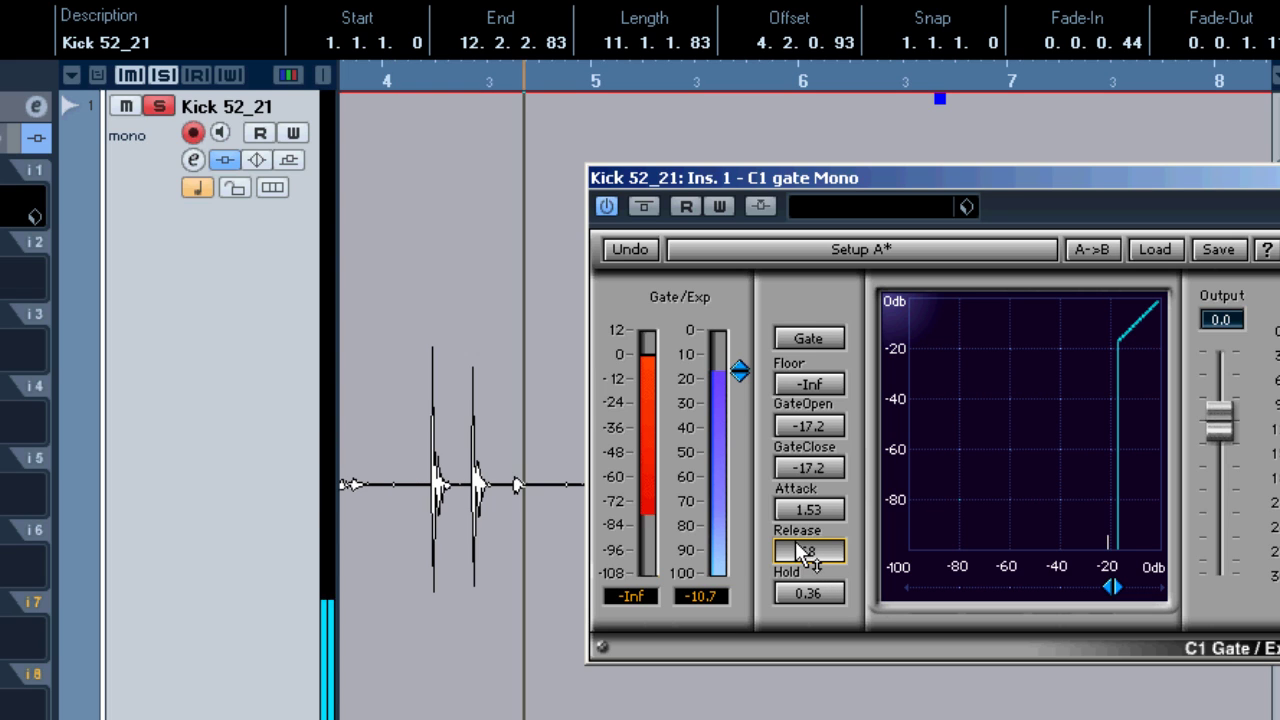
Zoom out to the whole Kick 52_21 recording and close the C1 gate window
key(g)
key(g)
key(g)
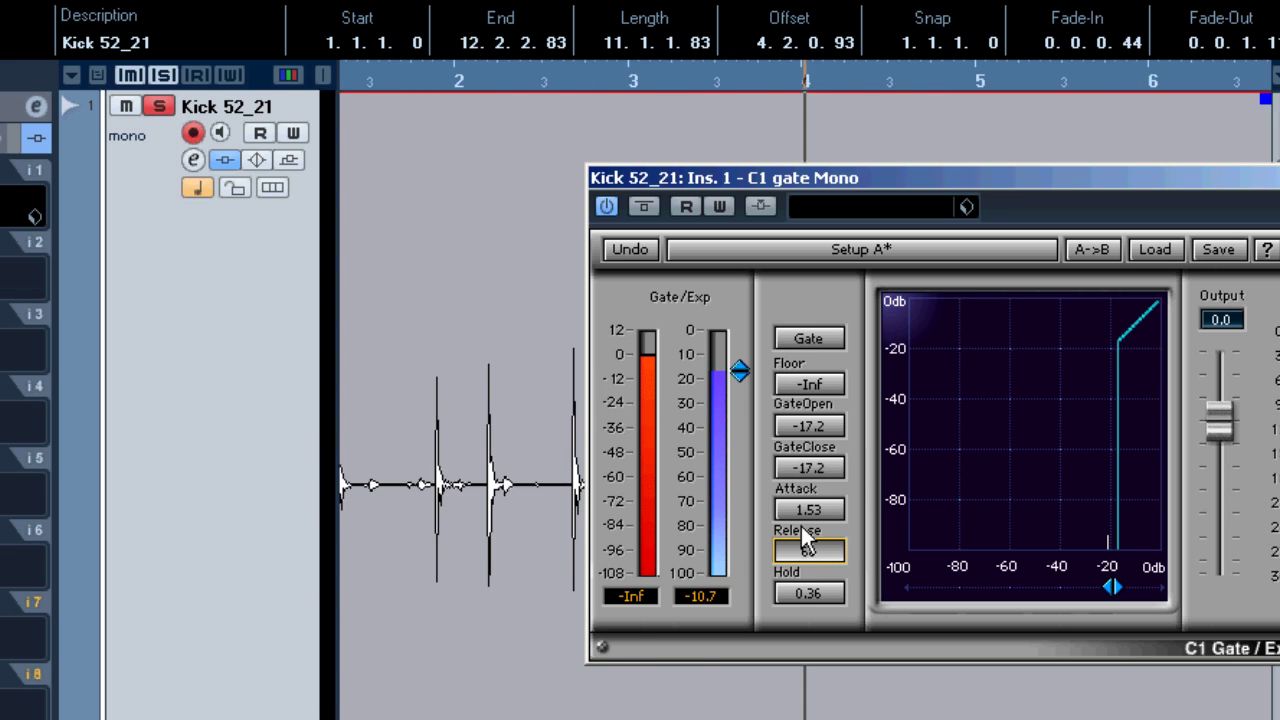
key(g)
drag(905, 190, 500, 455)
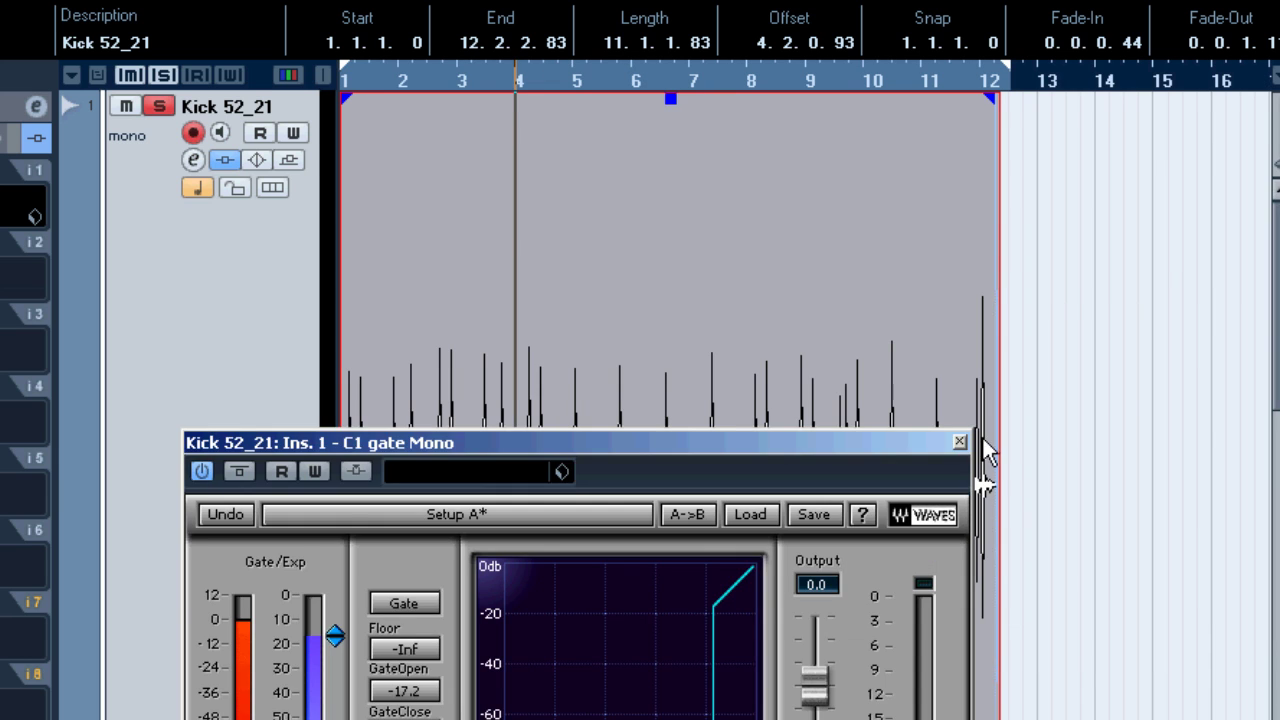
click(959, 442)
Play the gated Kick 52_21 track from bar 9 and stop playback
drag(571, 82, 810, 92)
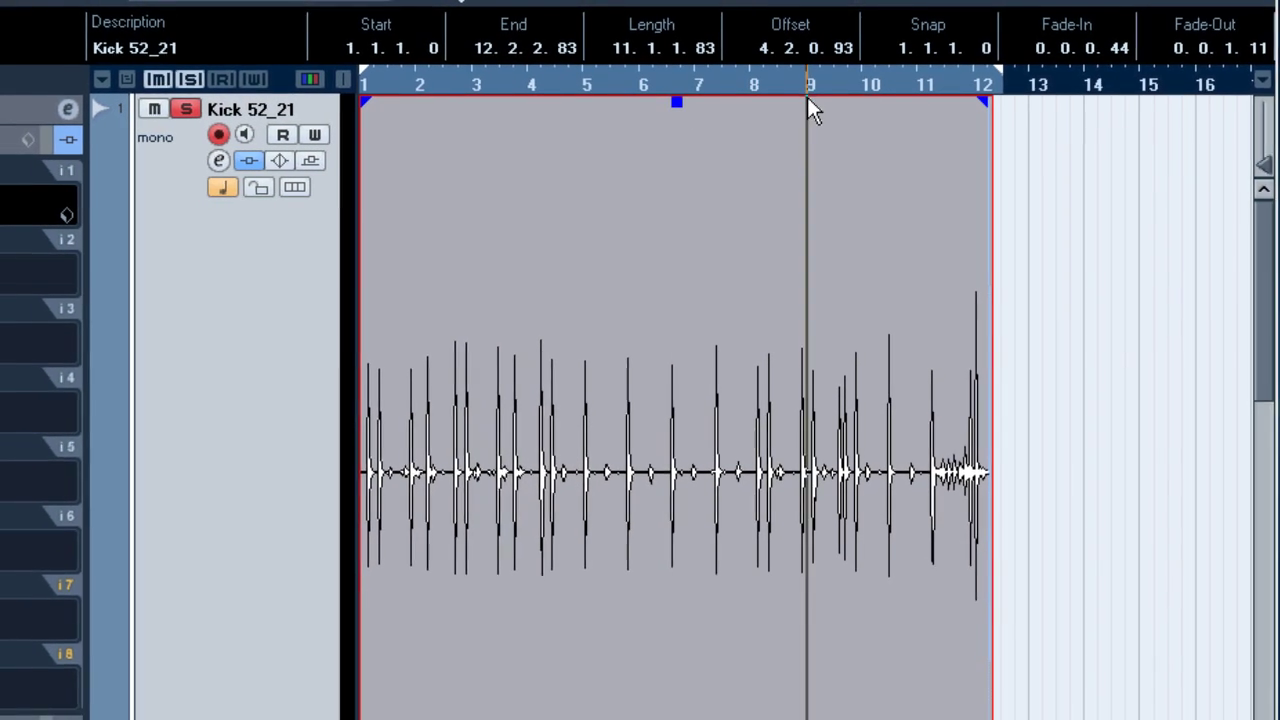
key(space)
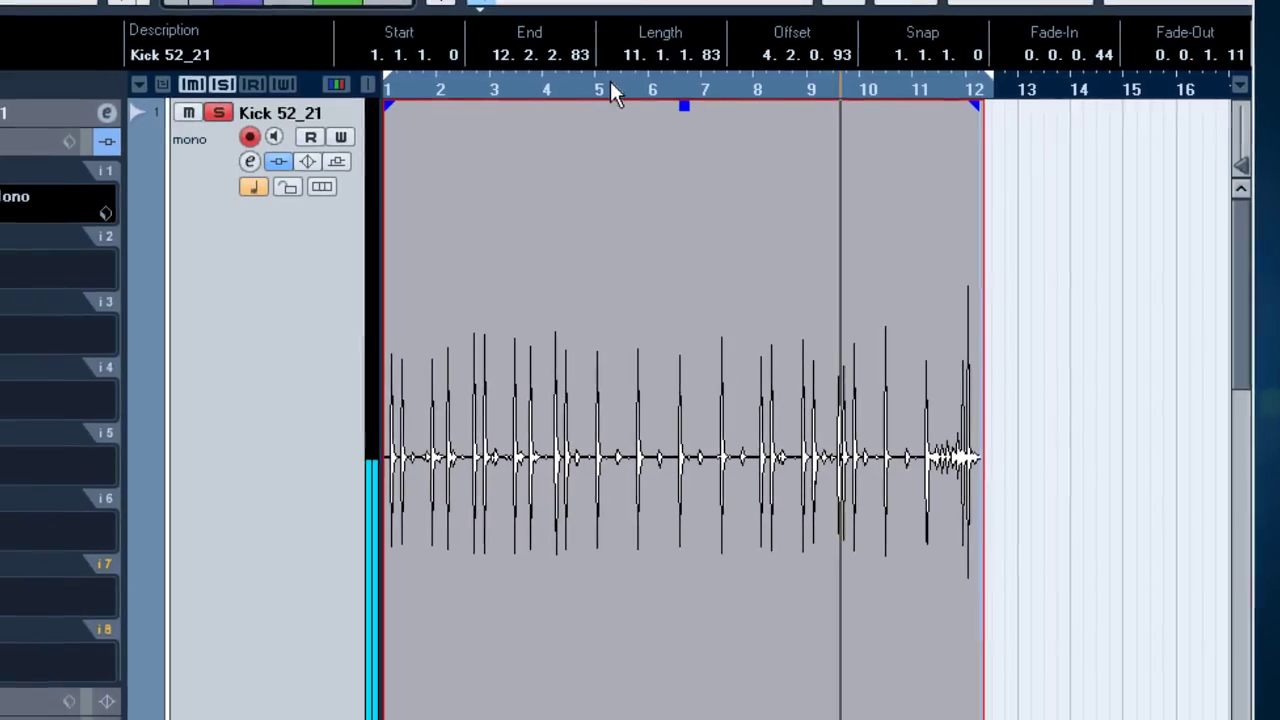
scroll(586, 400, down, 3)
scroll(357, 223, up, 3)
key(space)
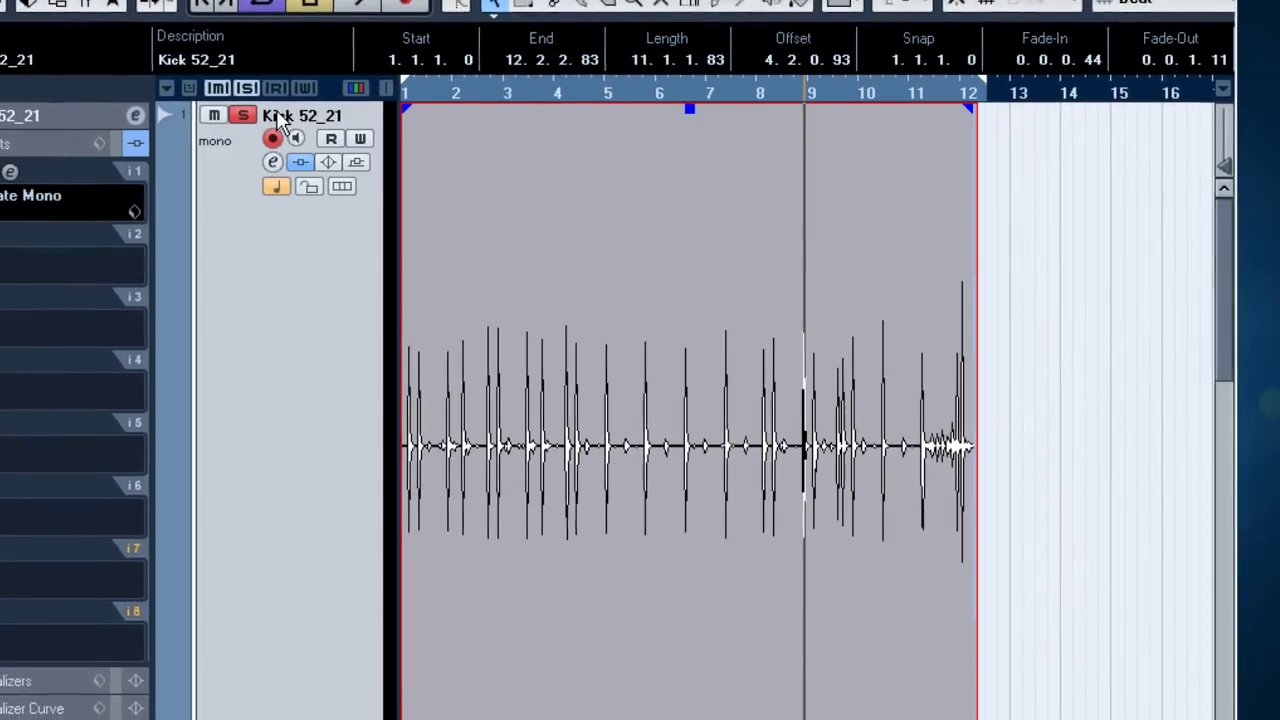
Turn off the Kick 52_21 solo and enlarge the kick OUT _12 track's height to expose its waveform
scroll(551, 289, down, 5)
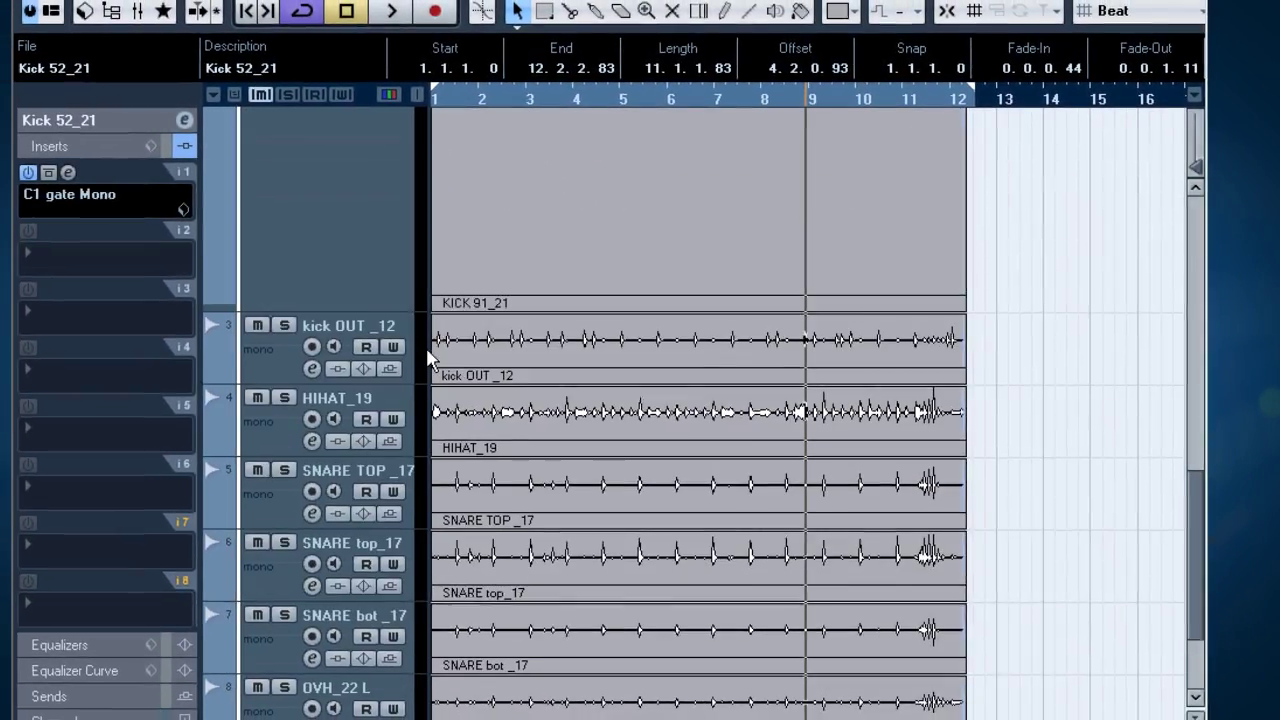
click(300, 362)
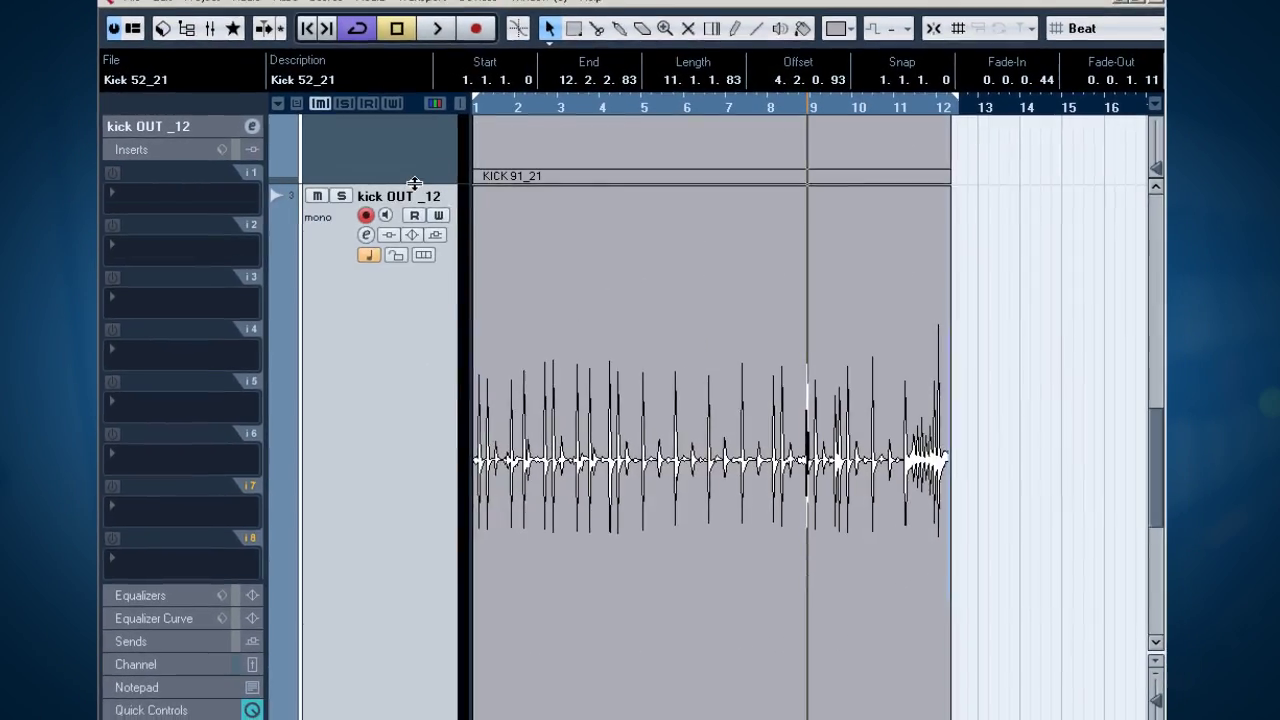
click(391, 157)
scroll(419, 158, down, 1)
click(440, 660)
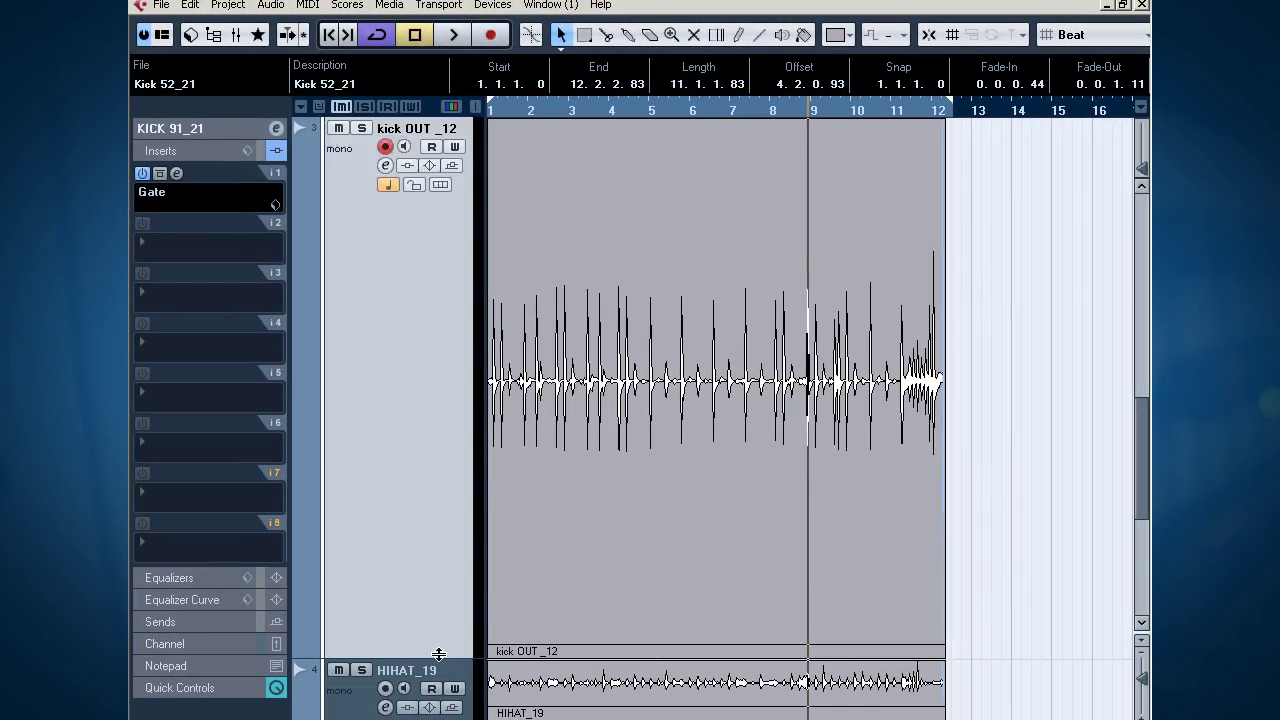
Solo the kick OUT _12 track and play it back from beat 3 of bar 1
drag(1068, 312, 128, 350)
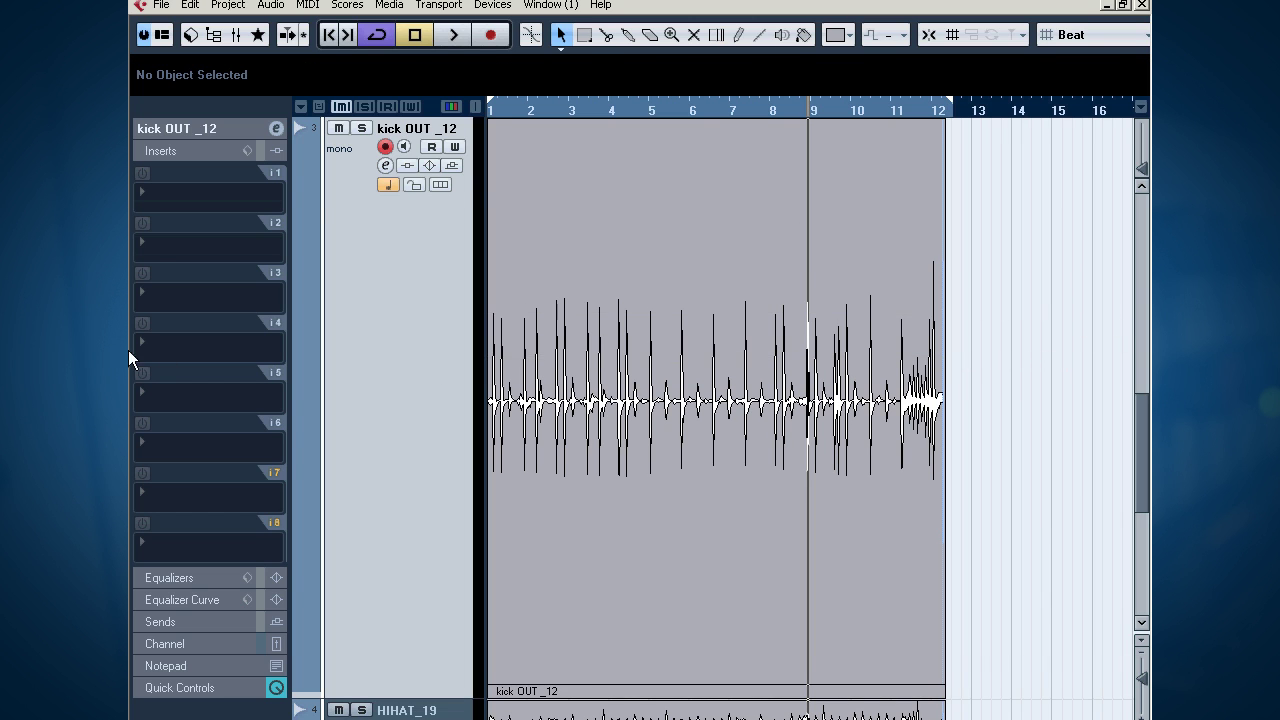
drag(514, 102, 506, 136)
key(s)
key(space)
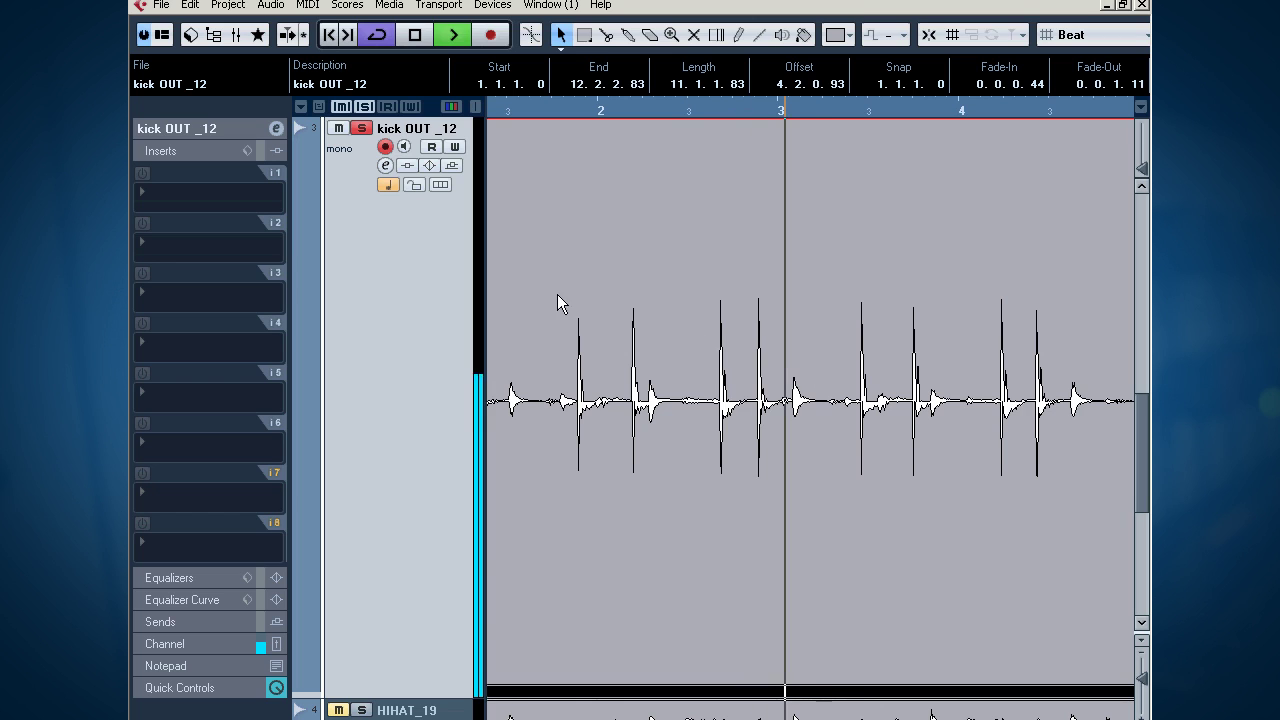
key(space)
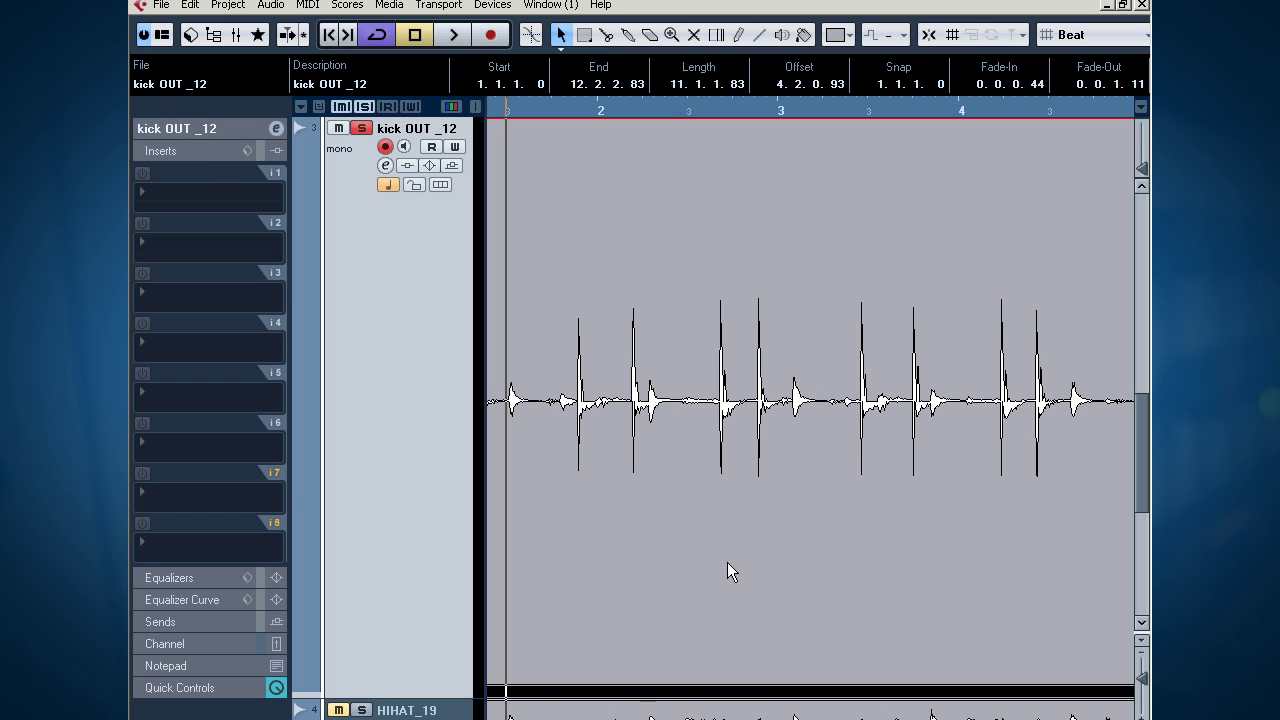
Enable EQ band 3 on kick OUT _12, boost it to 14.9 at 4069.7 Hz, and play the track
click(205, 579)
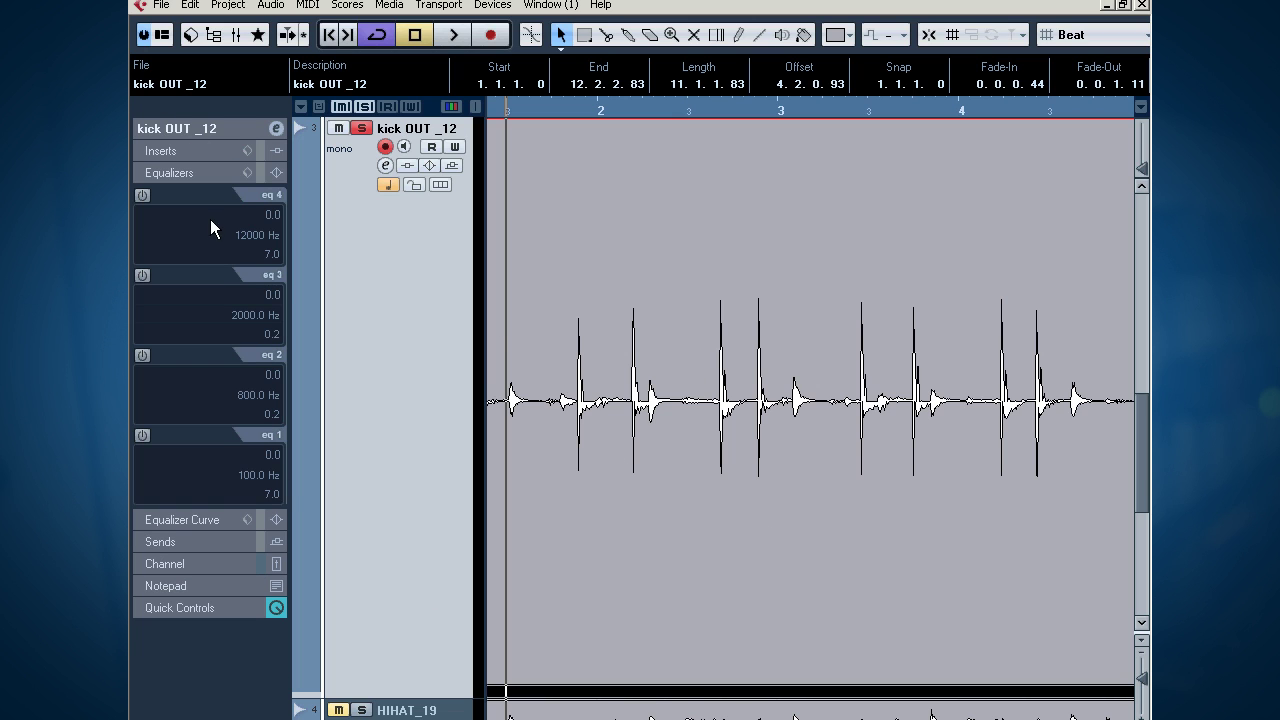
click(149, 282)
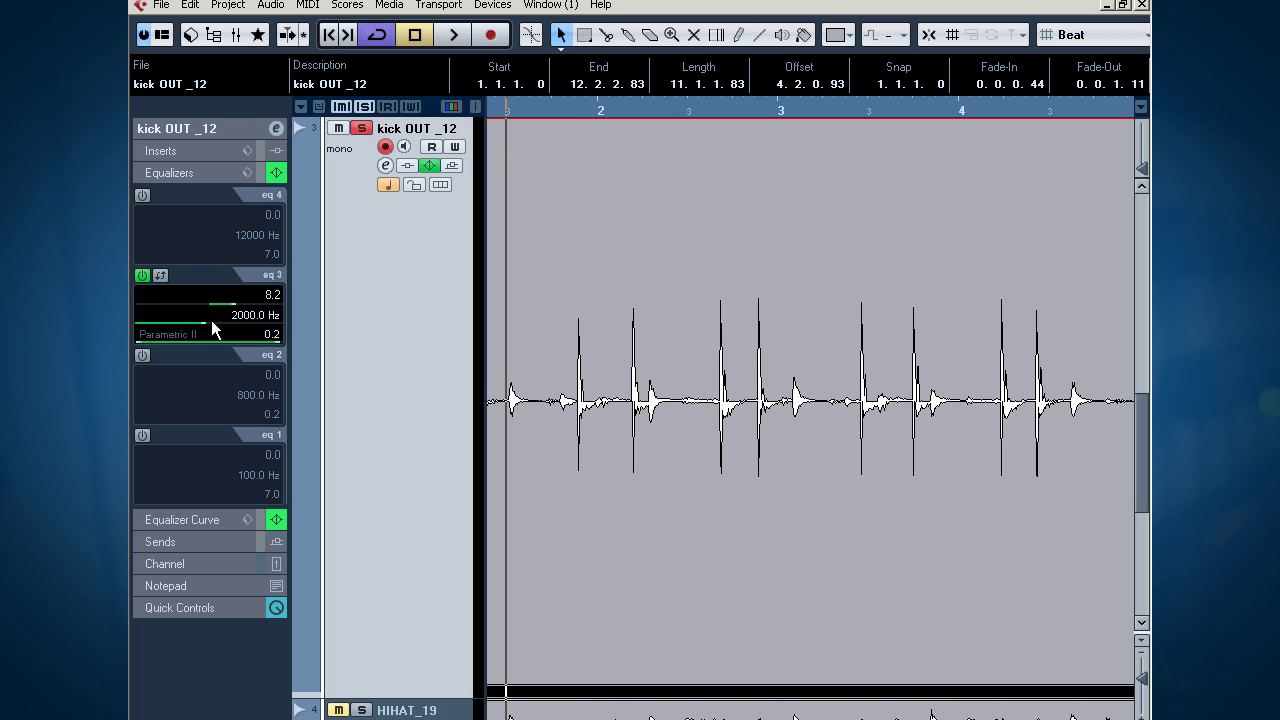
drag(215, 316, 224, 316)
key(space)
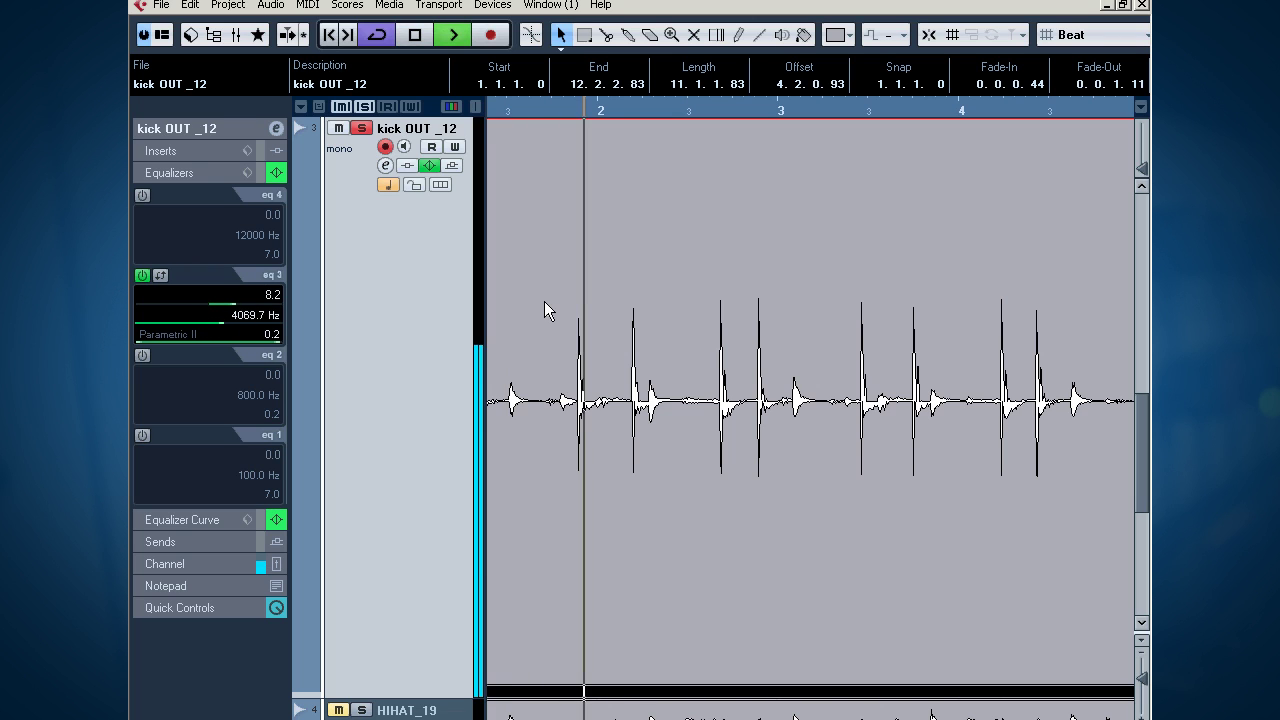
key(space)
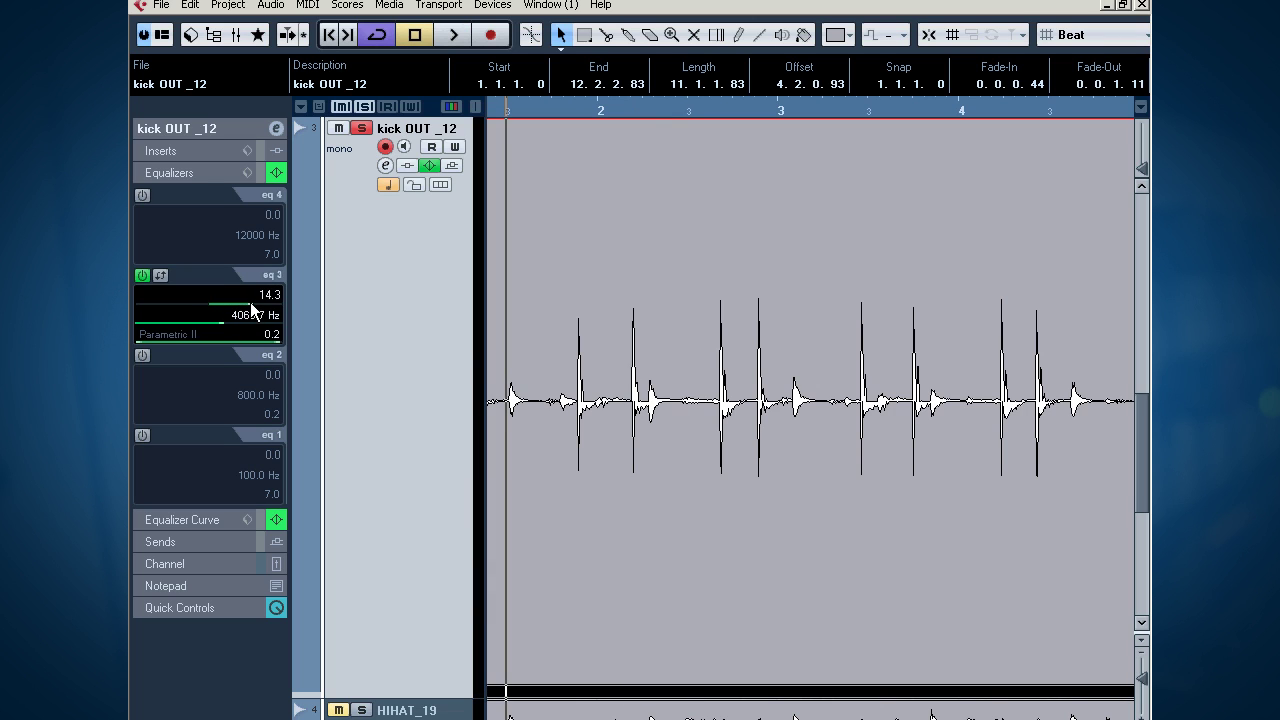
key(space)
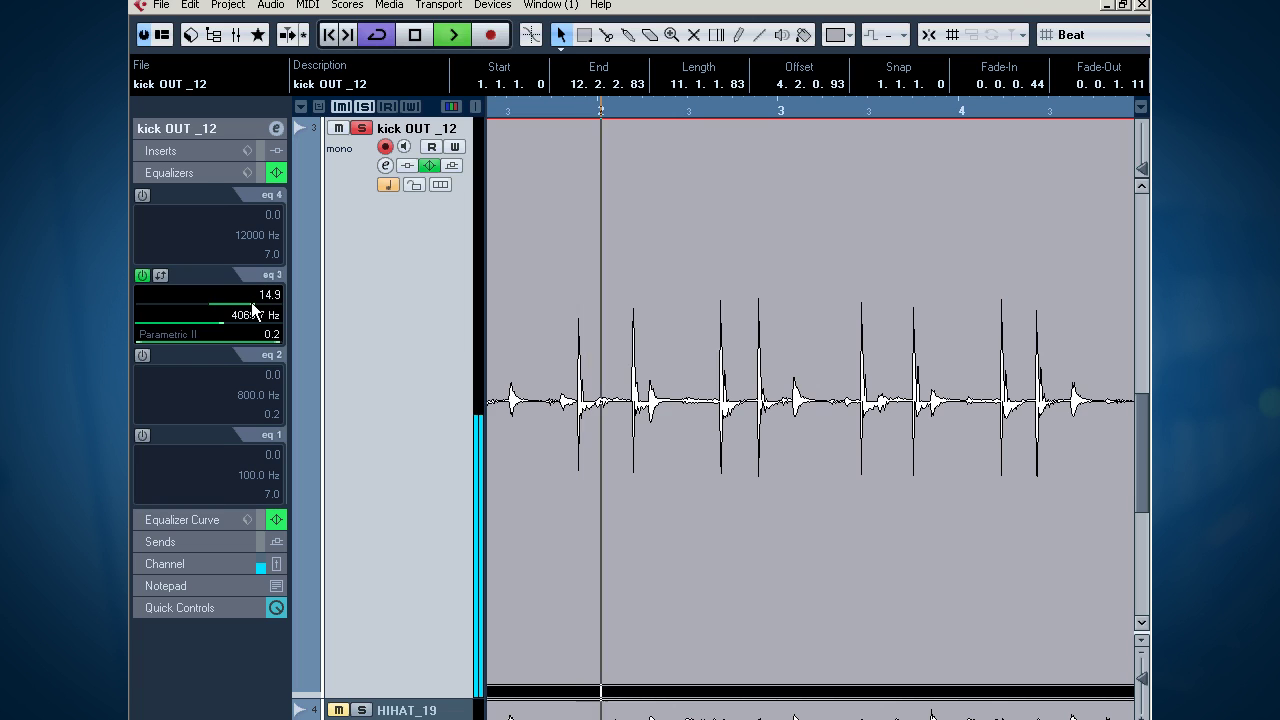
Compare kick OUT _12 with its equalizer bypassed, restore the equalizer and switch off EQ band 3
click(263, 173)
key(space)
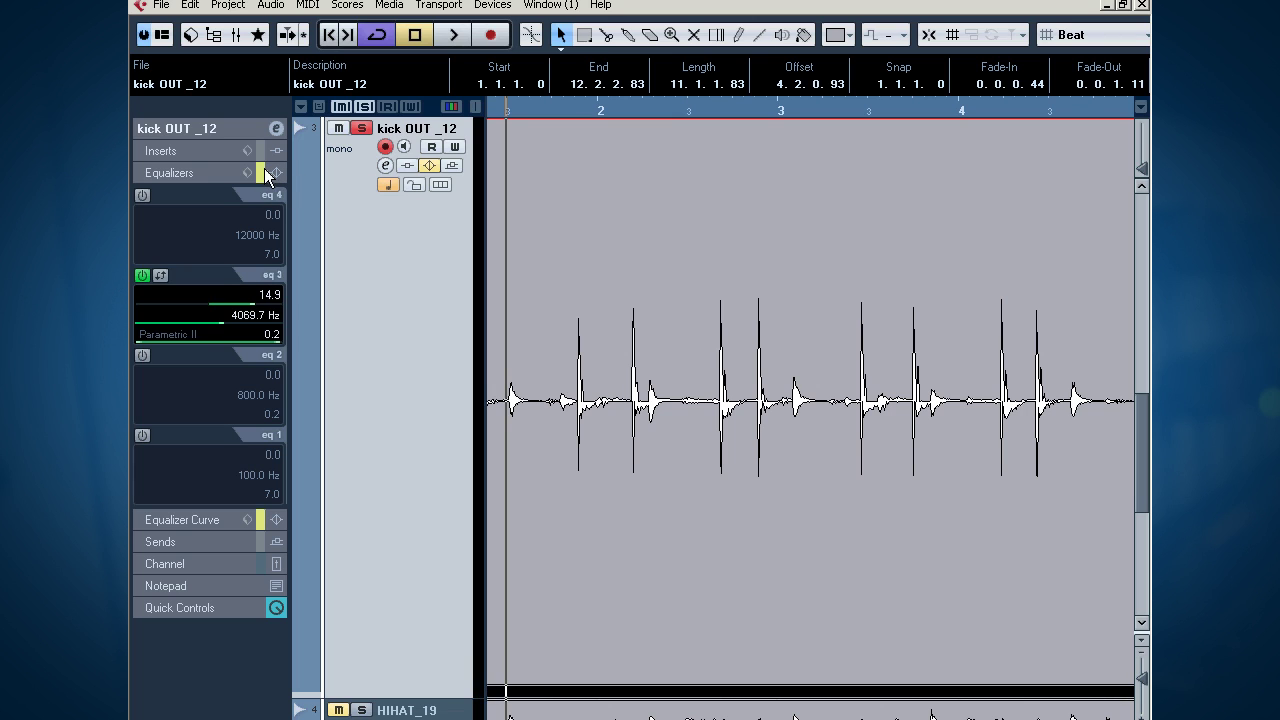
click(263, 175)
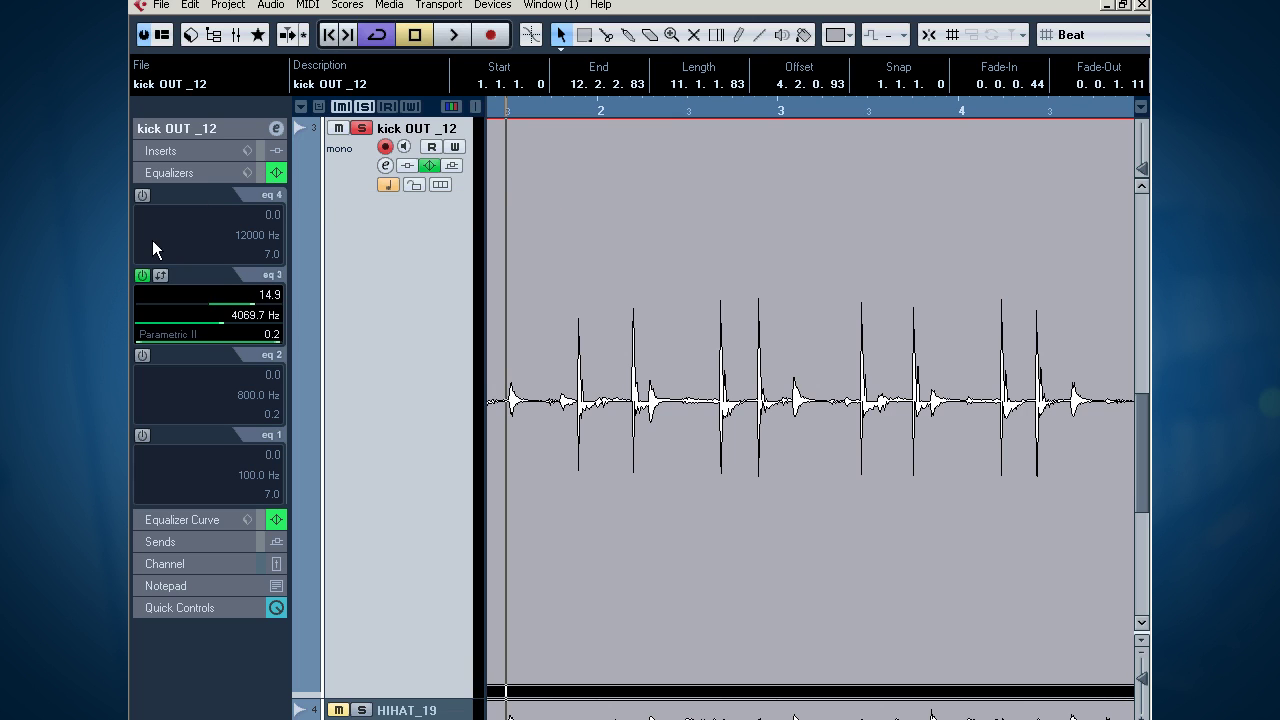
click(142, 277)
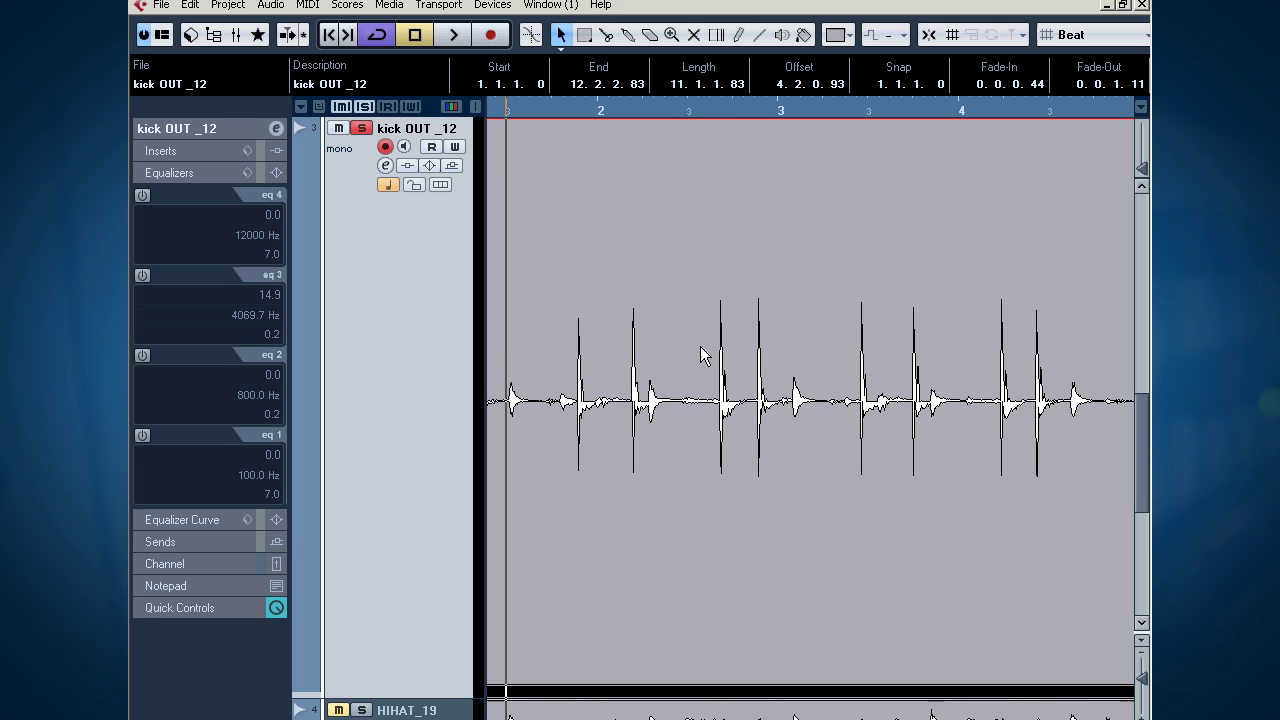
Turn EQ band 3 of kick OUT _12 on with a gain of 3.9
scroll(671, 338, down, 3)
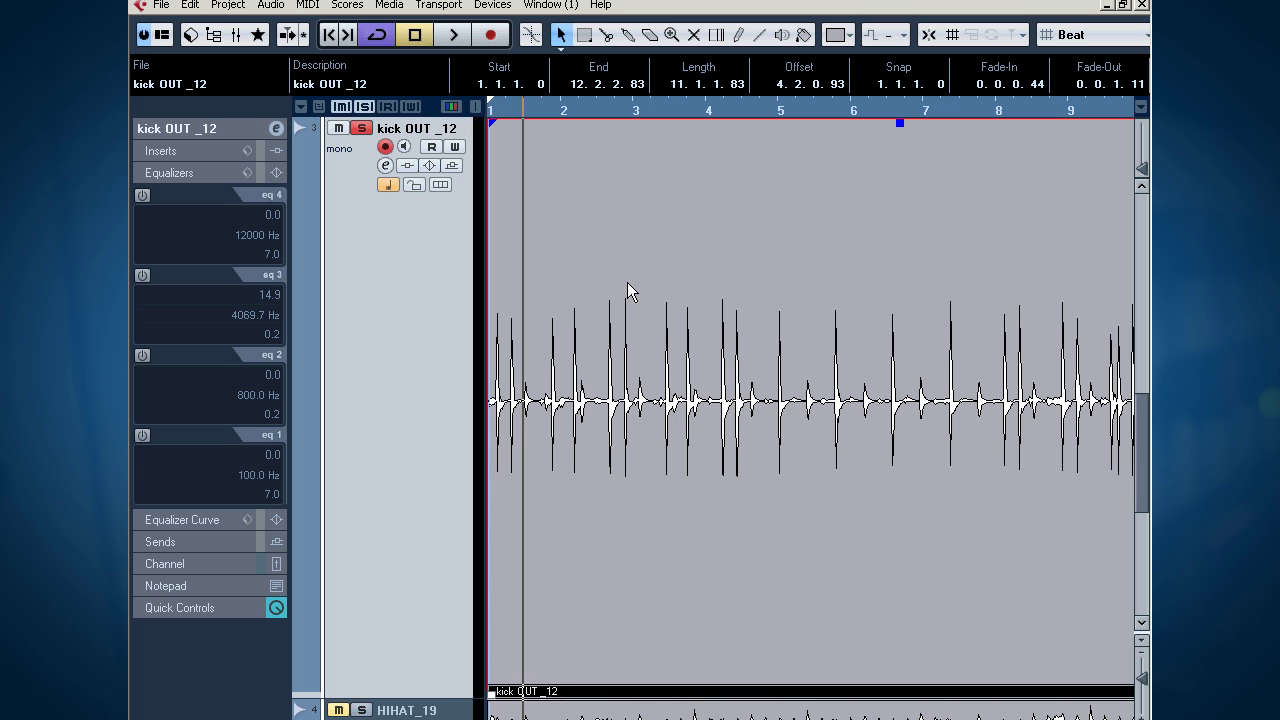
scroll(628, 285, down, 1)
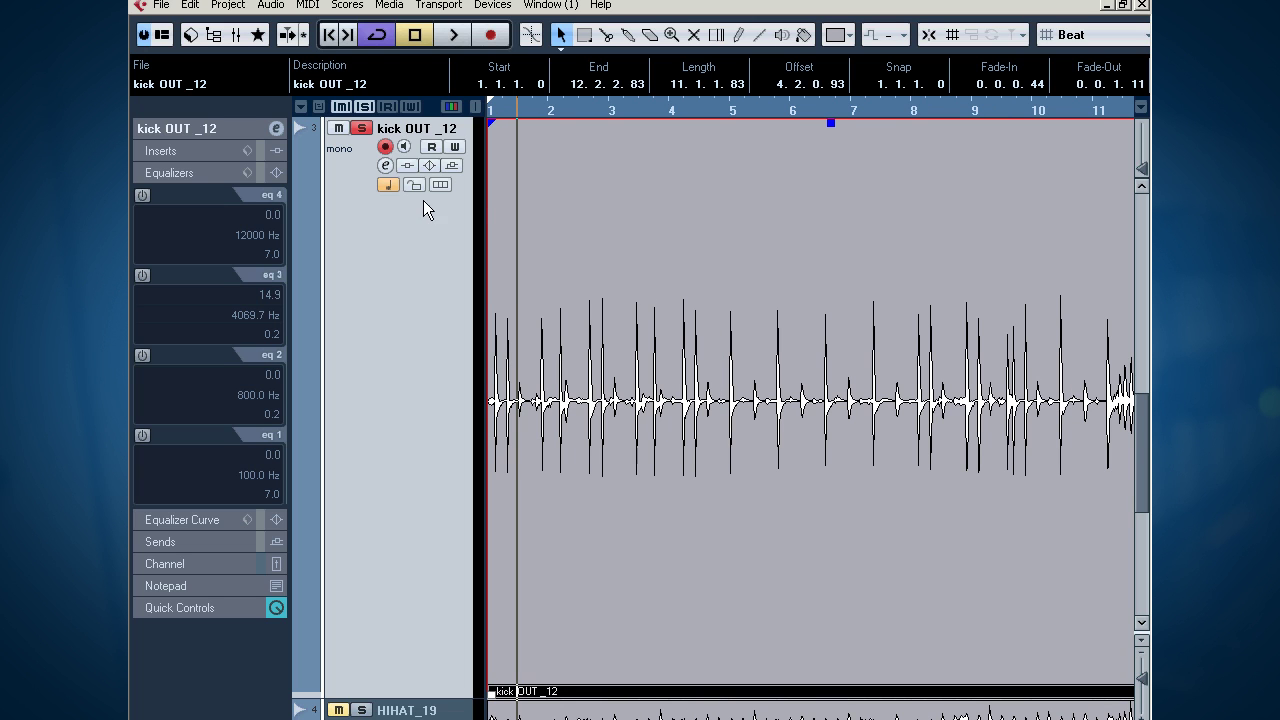
click(216, 295)
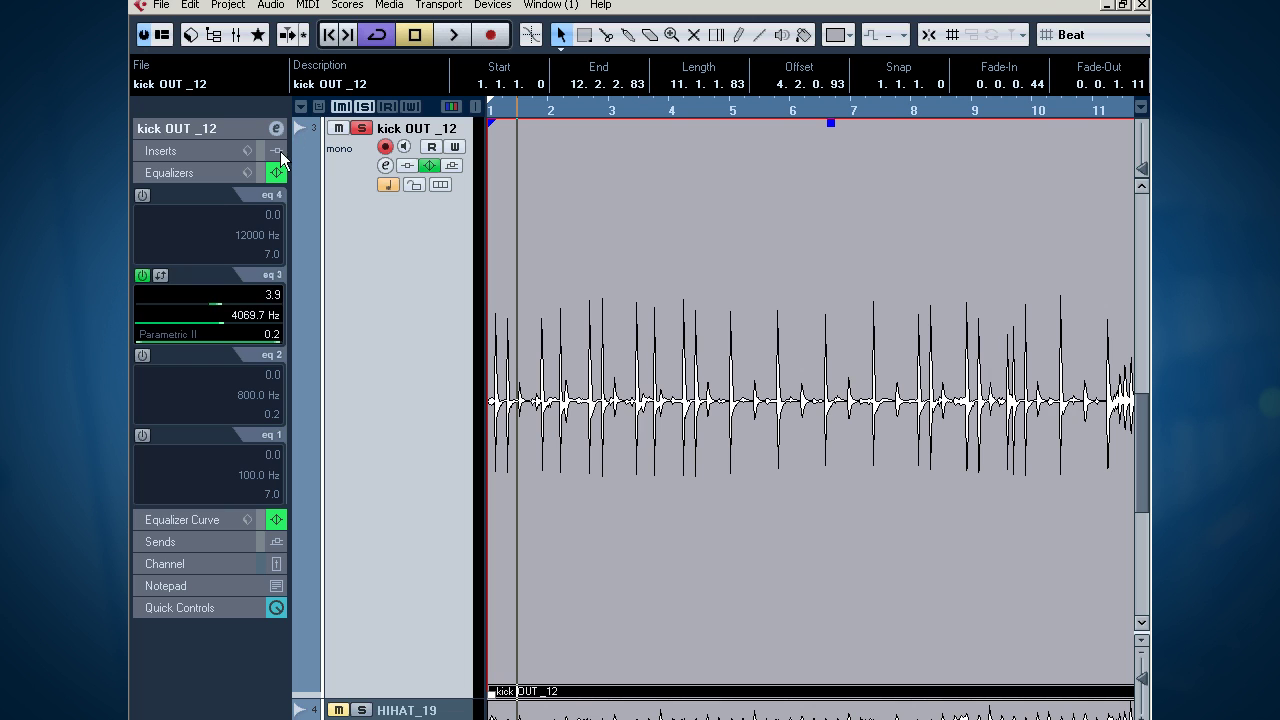
Load the Gate dynamics effect into the first insert slot of kick OUT _12
click(216, 152)
click(238, 195)
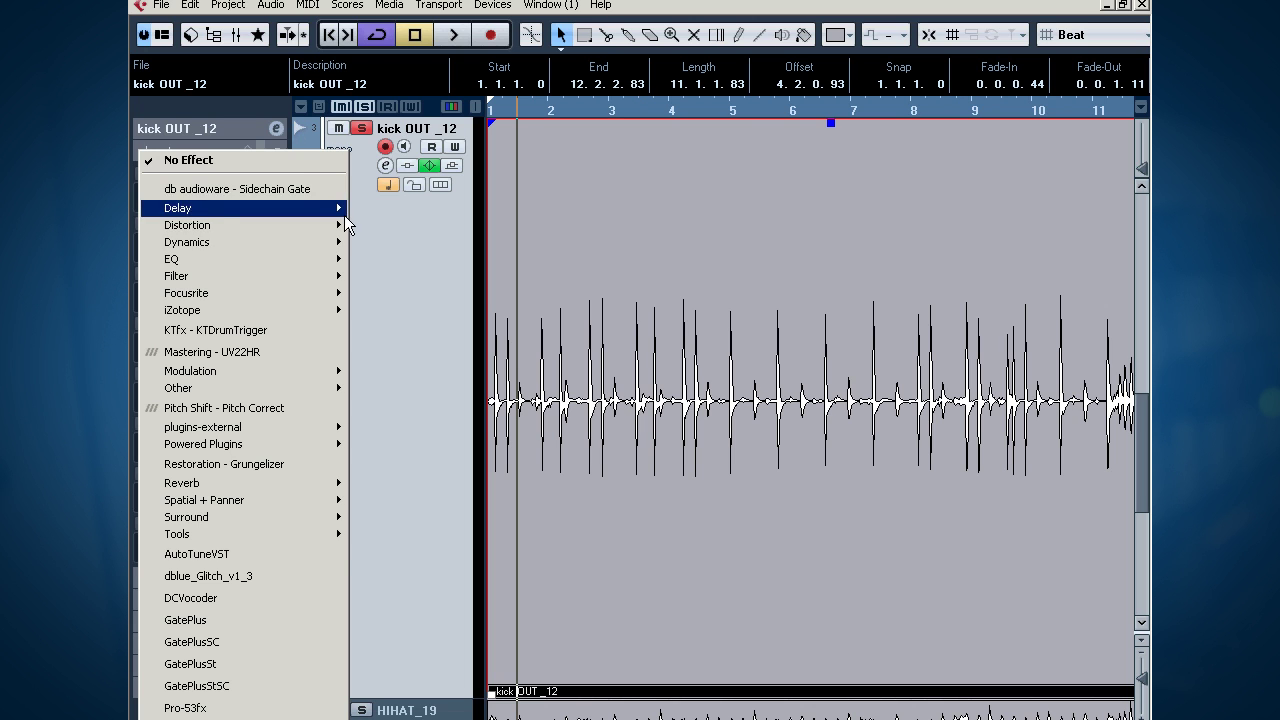
mouse_move(336, 244)
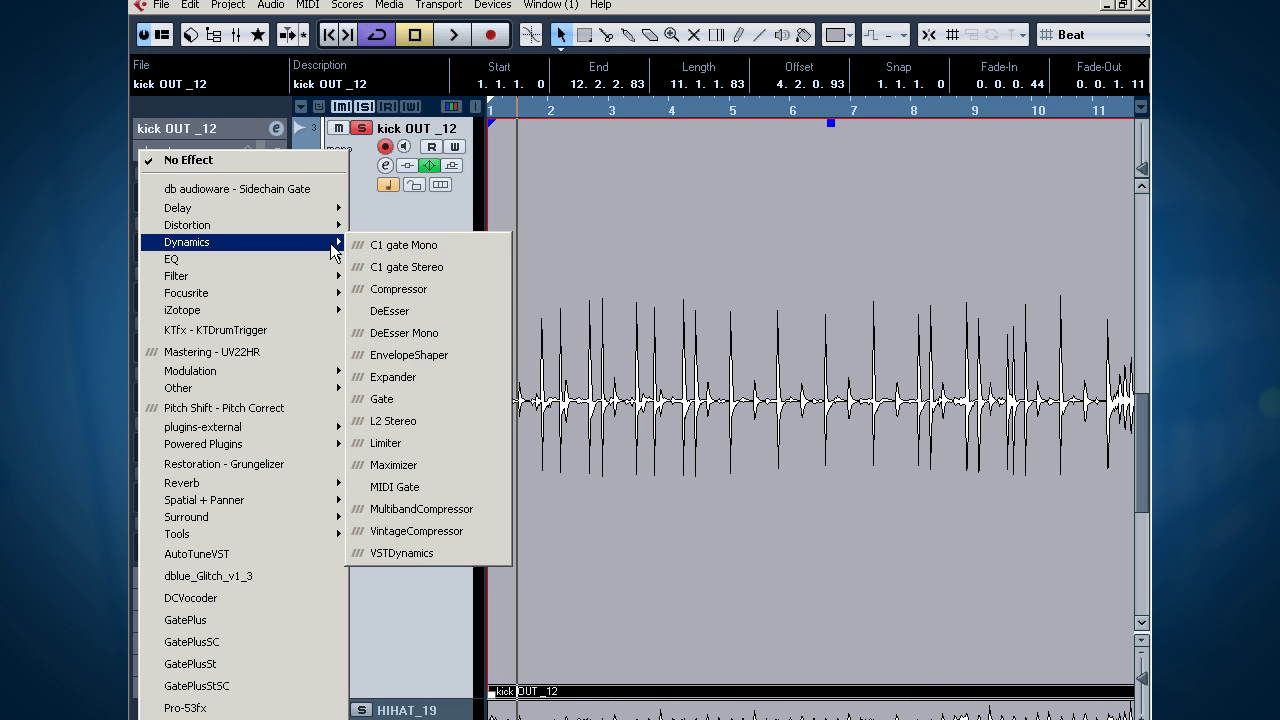
click(412, 399)
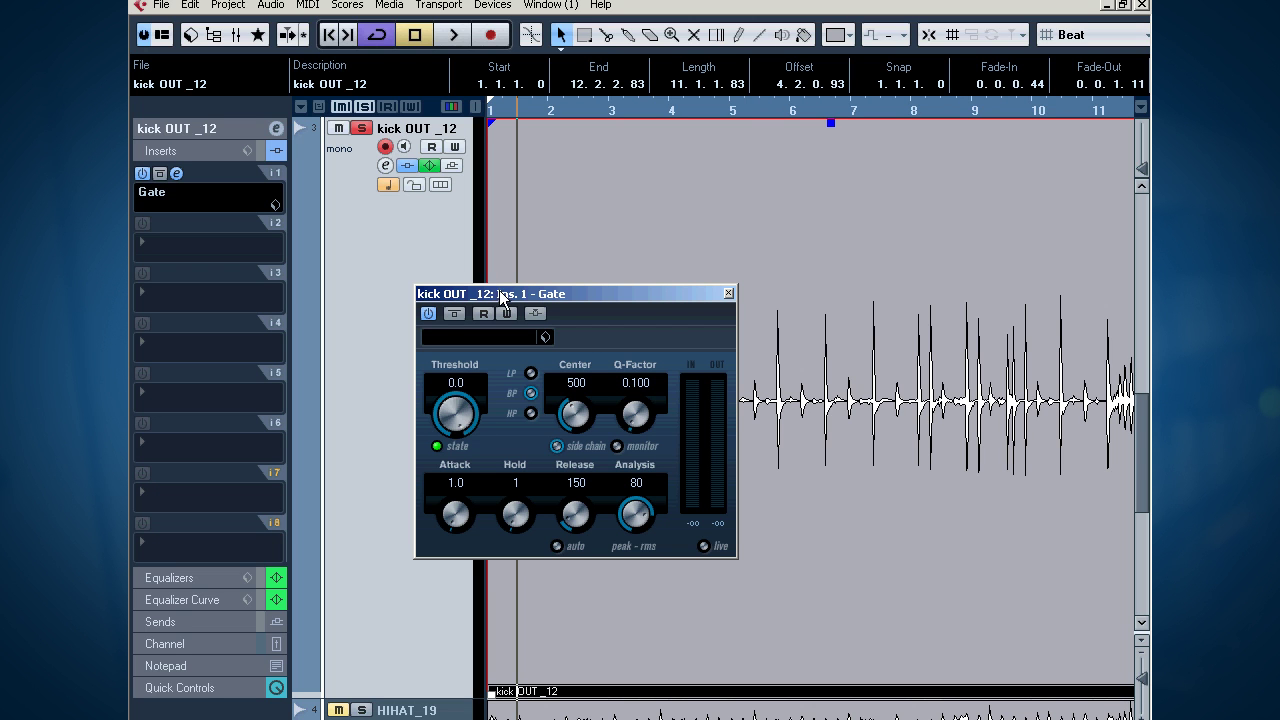
Set the kick OUT _12 gate's threshold to -18.9, hold to 11 and release to 110 during playback
drag(500, 294, 648, 275)
key(space)
drag(614, 402, 594, 464)
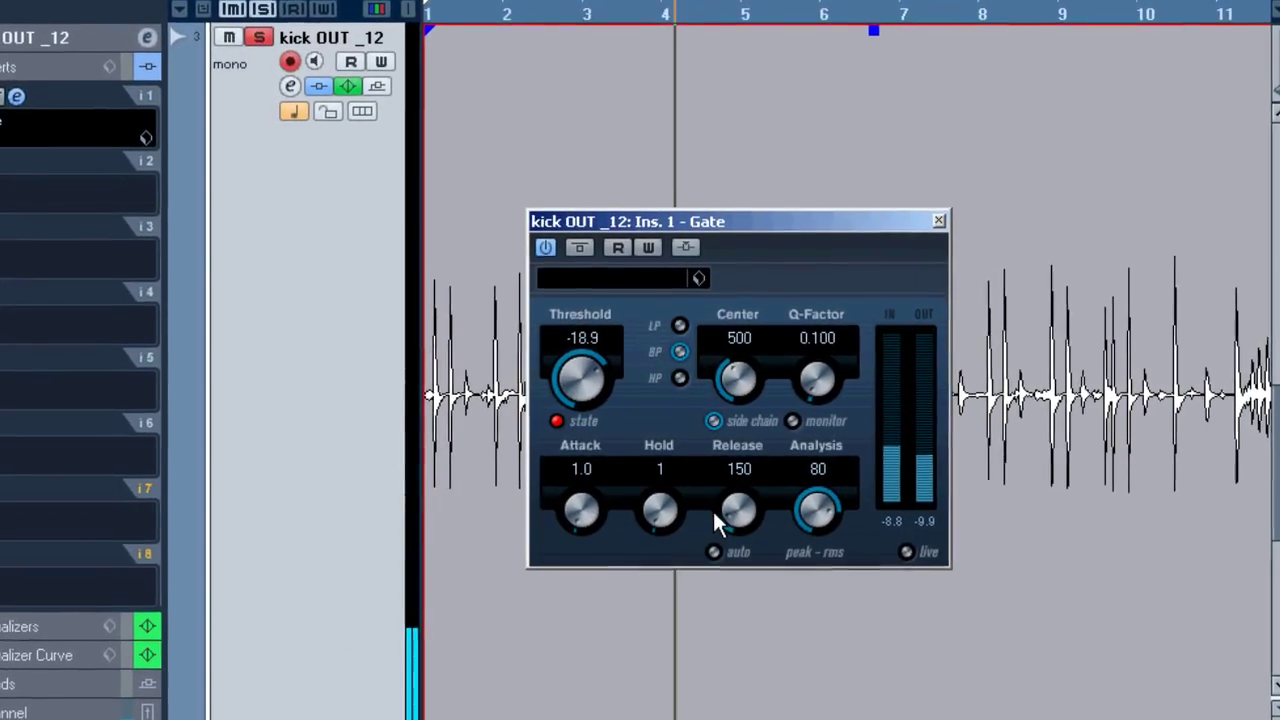
drag(665, 507, 664, 500)
drag(740, 514, 740, 517)
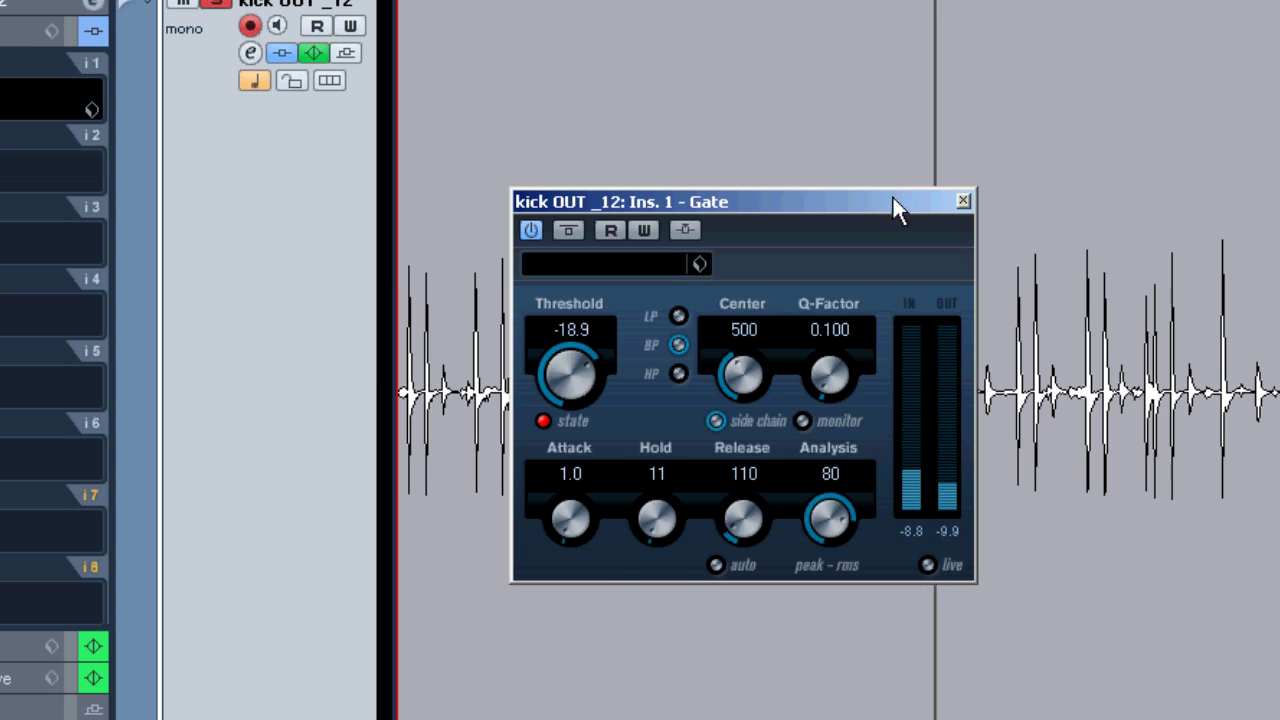
Try an attack of 0.1 on the kick OUT _12 gate while listening, and return it to 1.0
drag(893, 197, 707, 268)
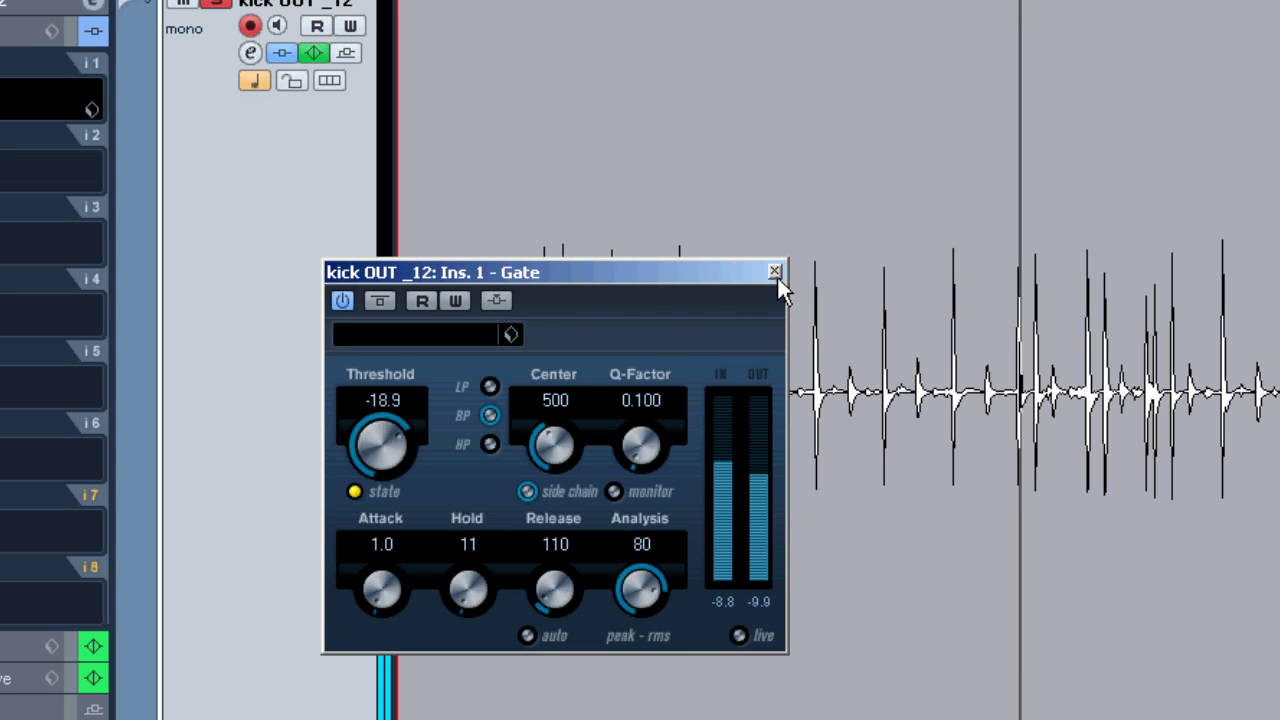
drag(384, 589, 386, 630)
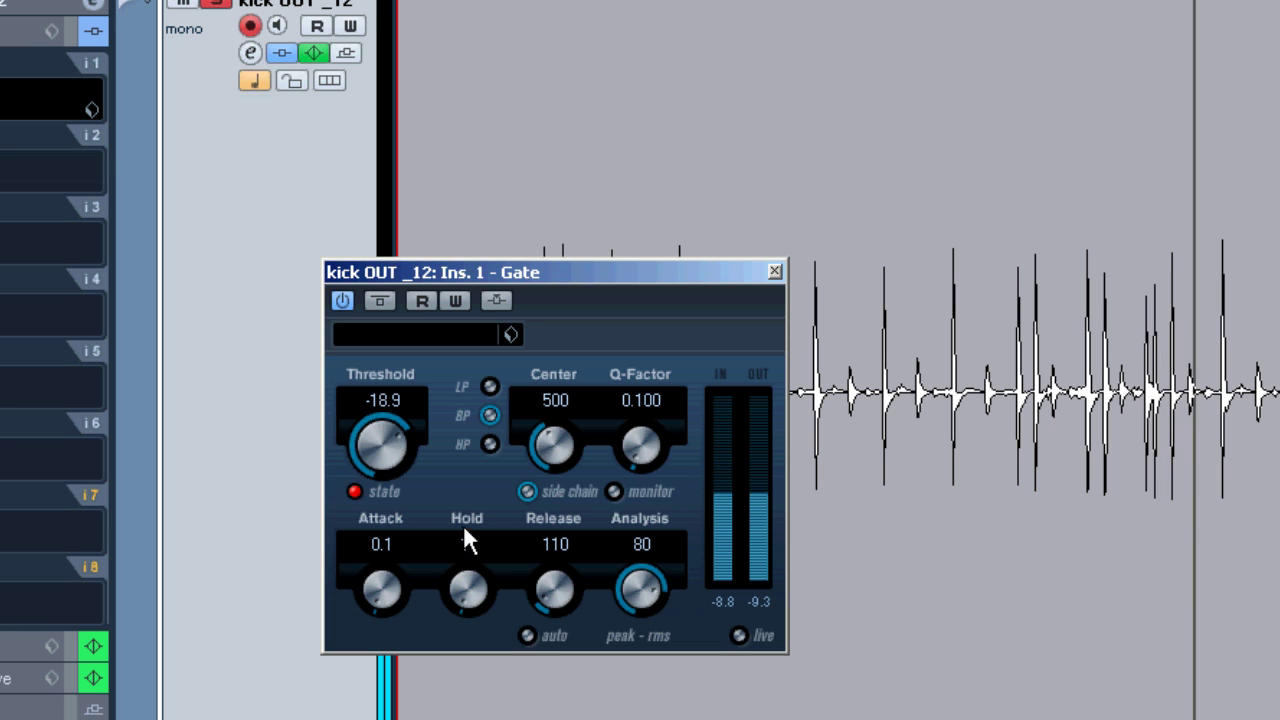
drag(542, 279, 731, 288)
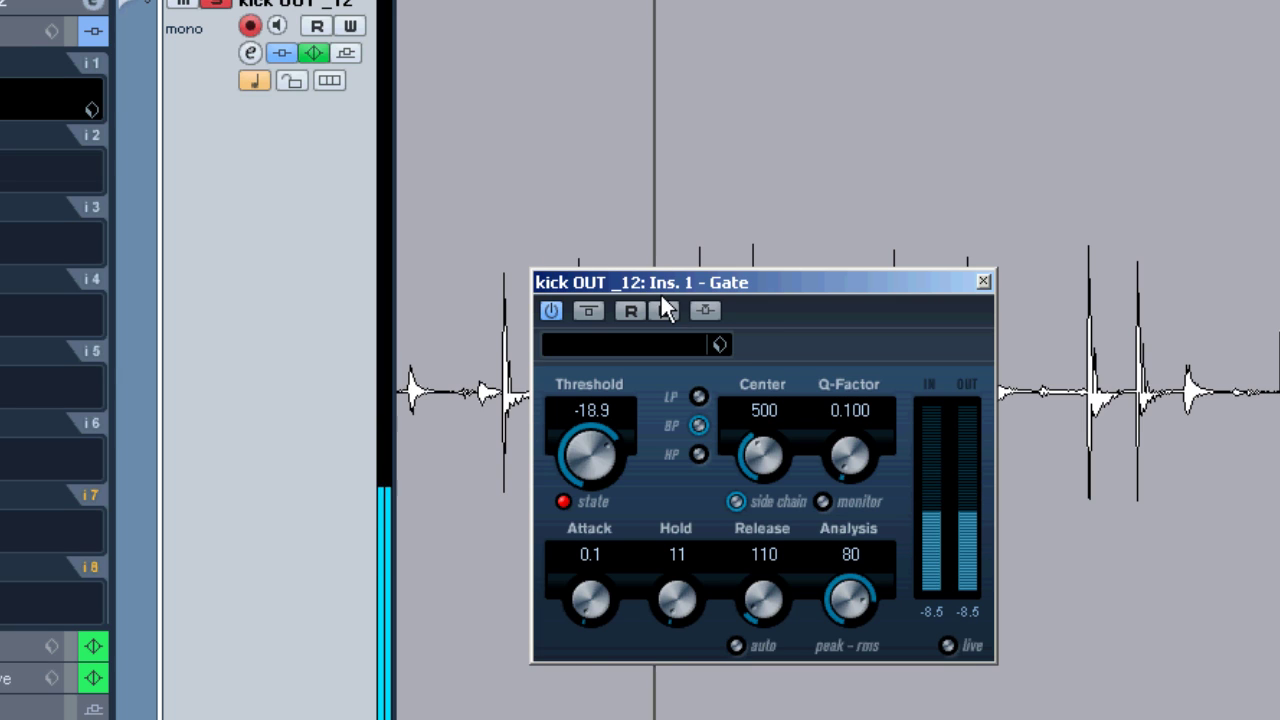
click(586, 556)
text(1)
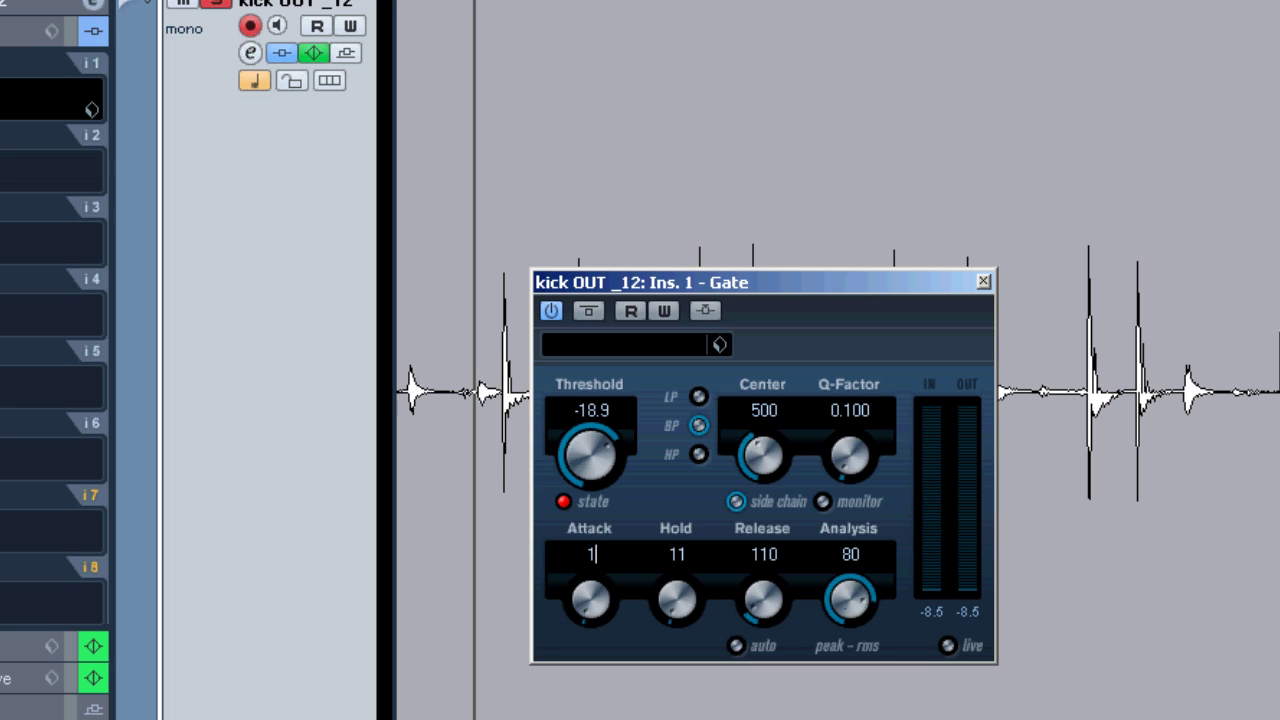
key(Return)
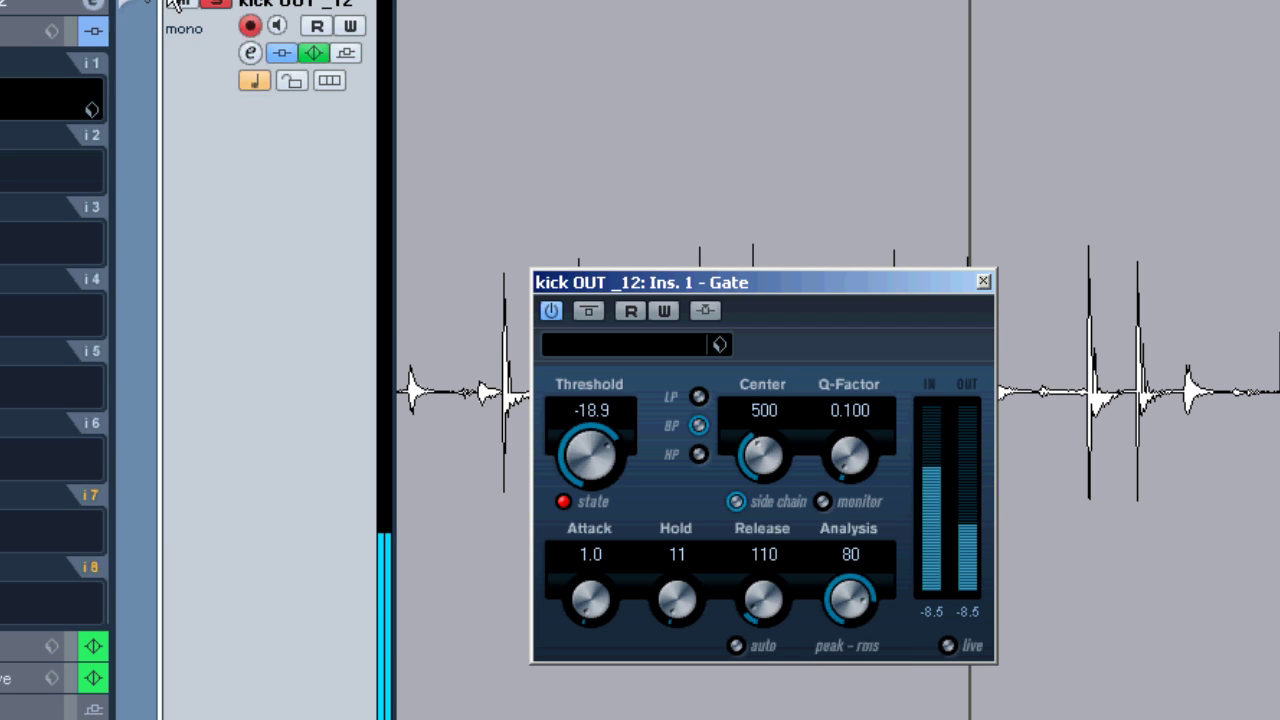
Solo Kick 52_21, KICK 91_21 and kick OUT _12 together and play the three gated kick tracks
scroll(505, 185, up, 3)
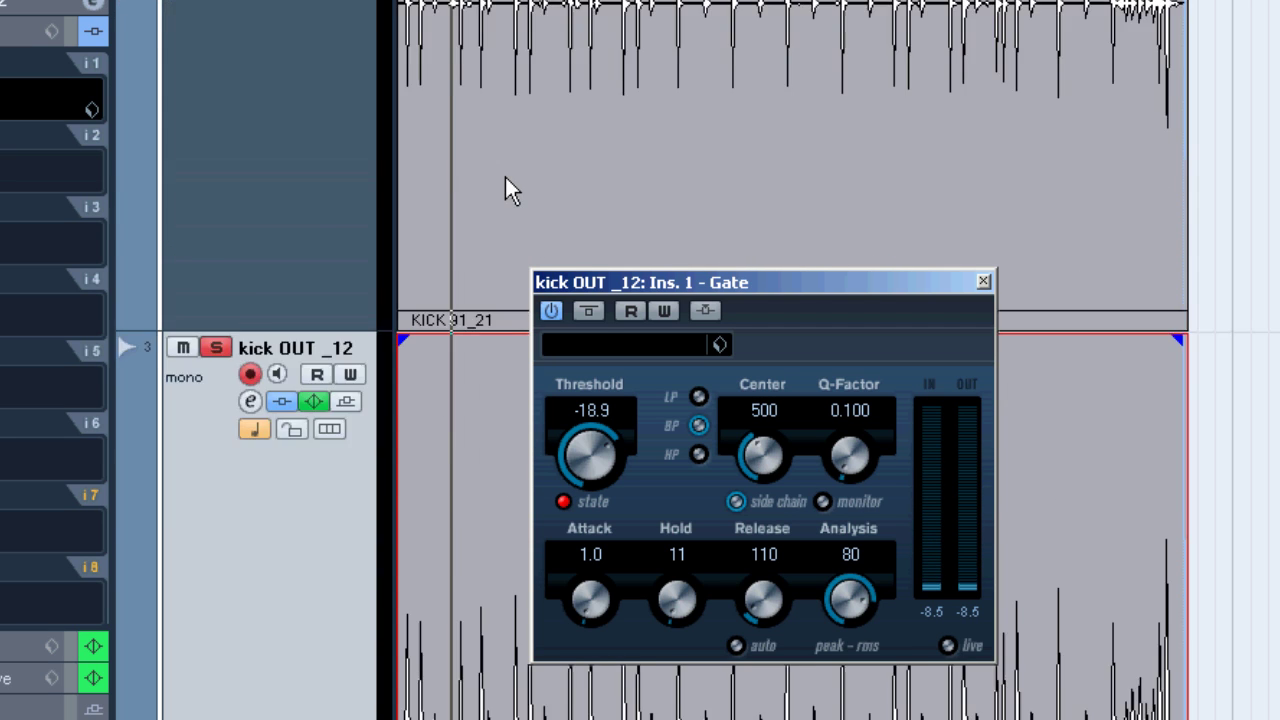
scroll(505, 185, up, 5)
click(305, 152)
scroll(260, 420, down, 2)
click(196, 692)
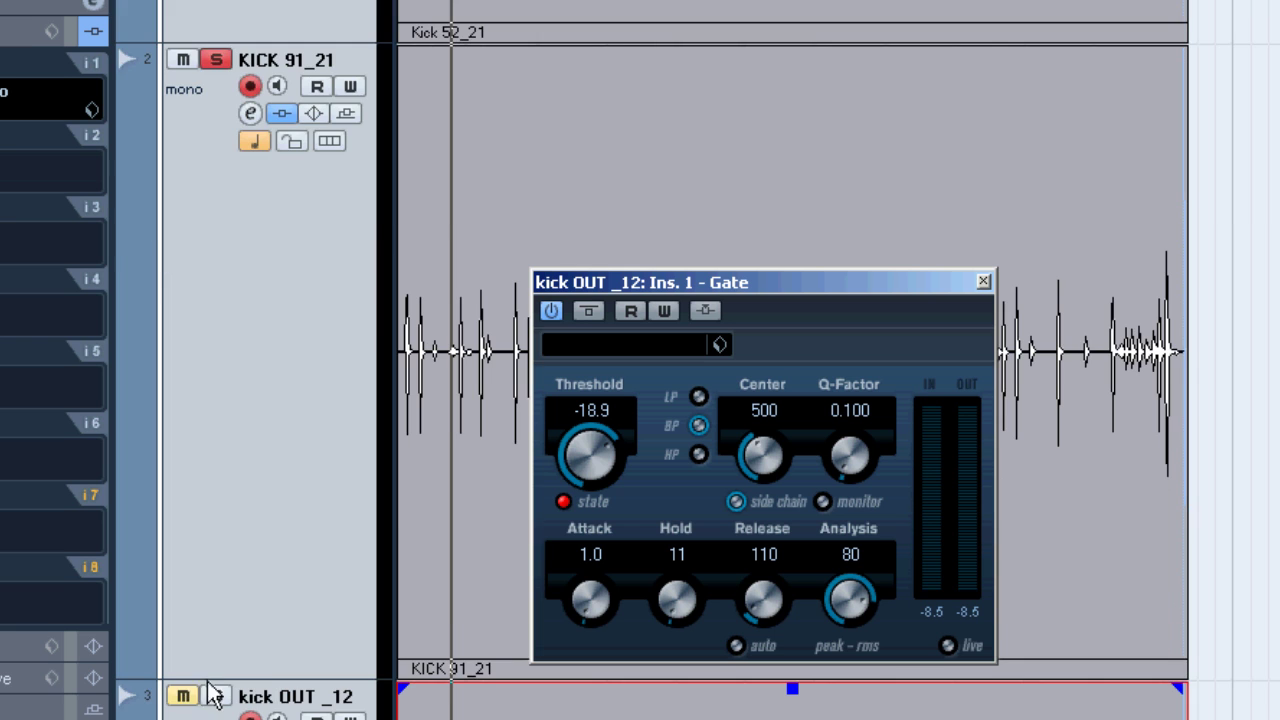
scroll(538, 255, up, 5)
scroll(347, 101, down, 5)
scroll(466, 108, up, 1)
scroll(466, 108, down, 5)
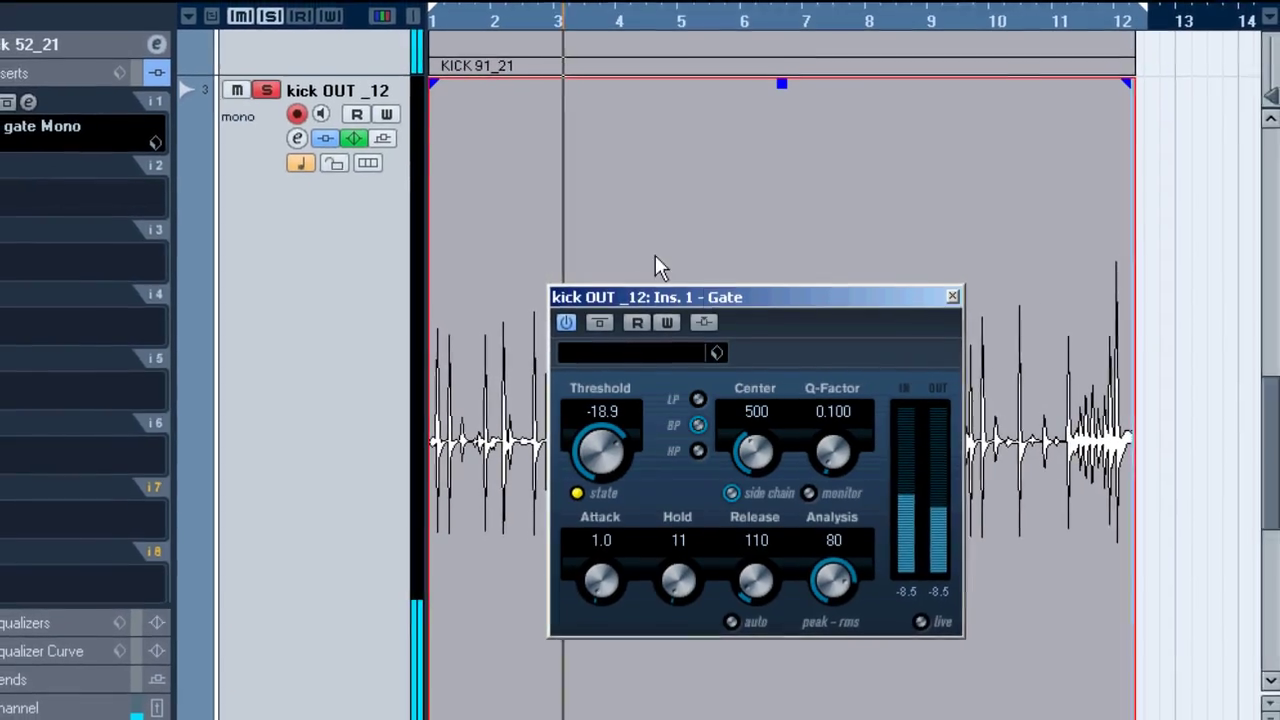
Close the kick OUT _12 gate window, zoom out to the whole recording and stop playback
drag(697, 299, 867, 323)
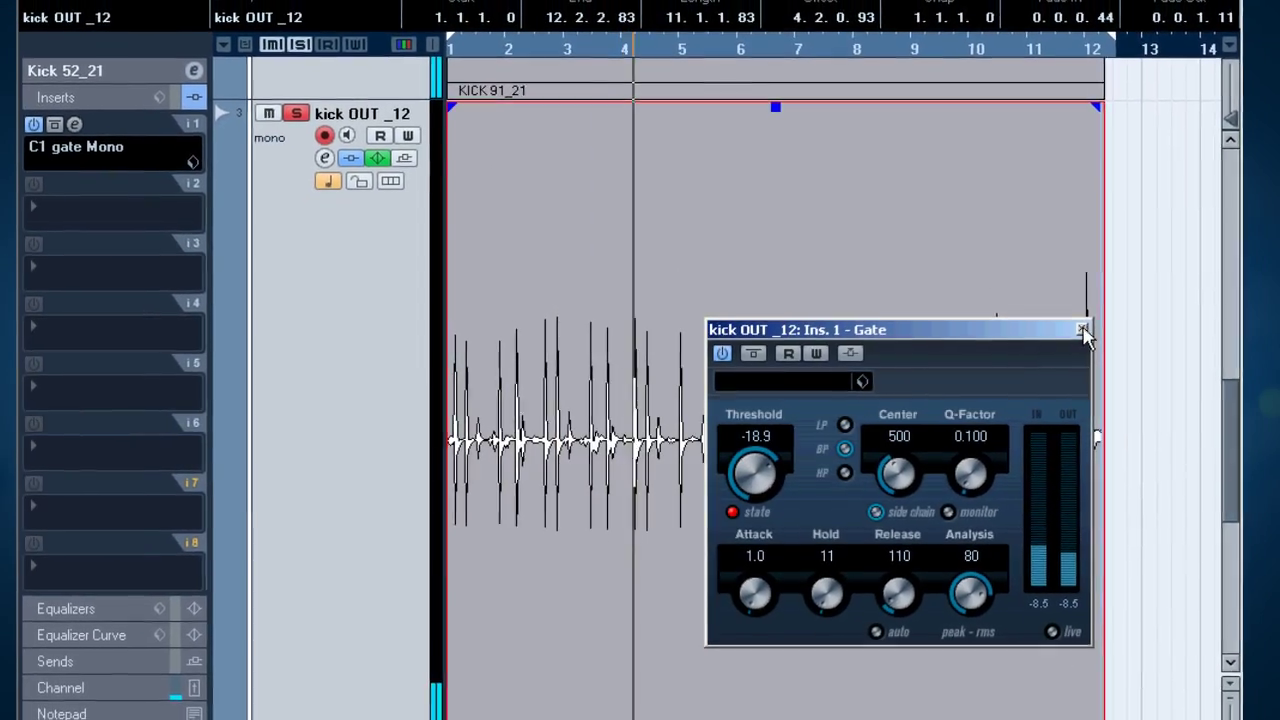
click(1083, 330)
key(g)
key(g)
key(g)
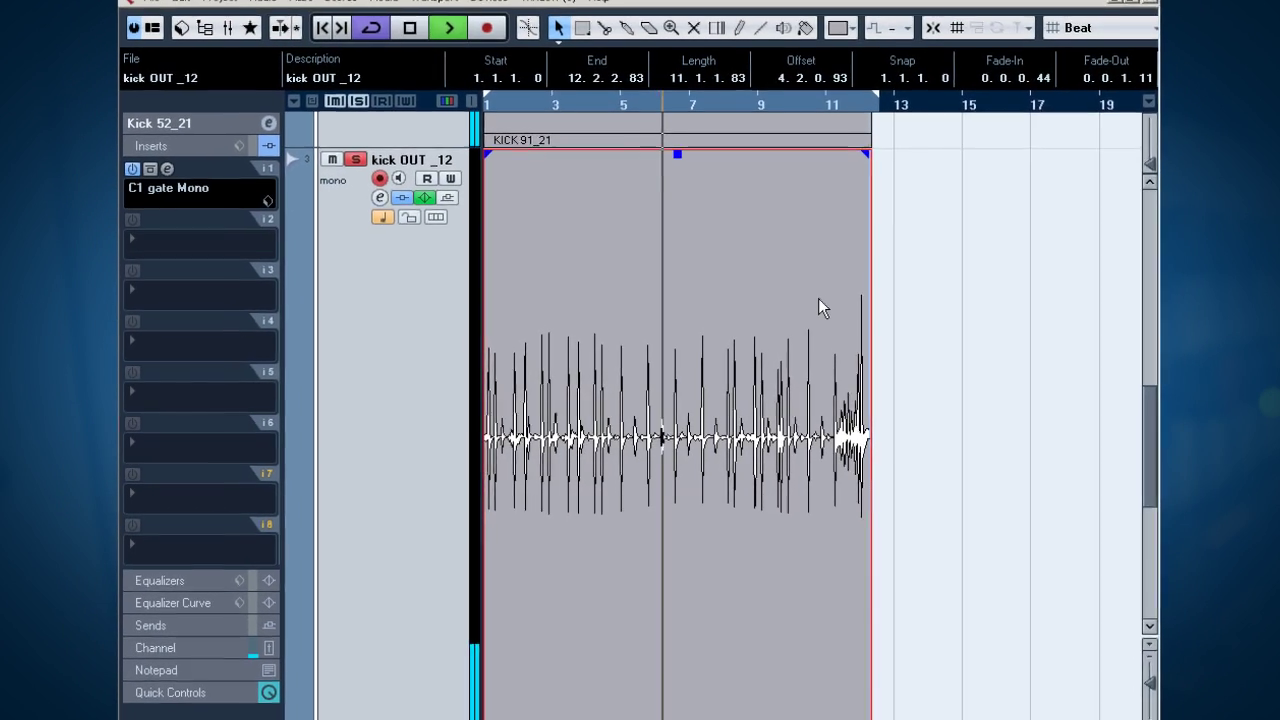
key(space)
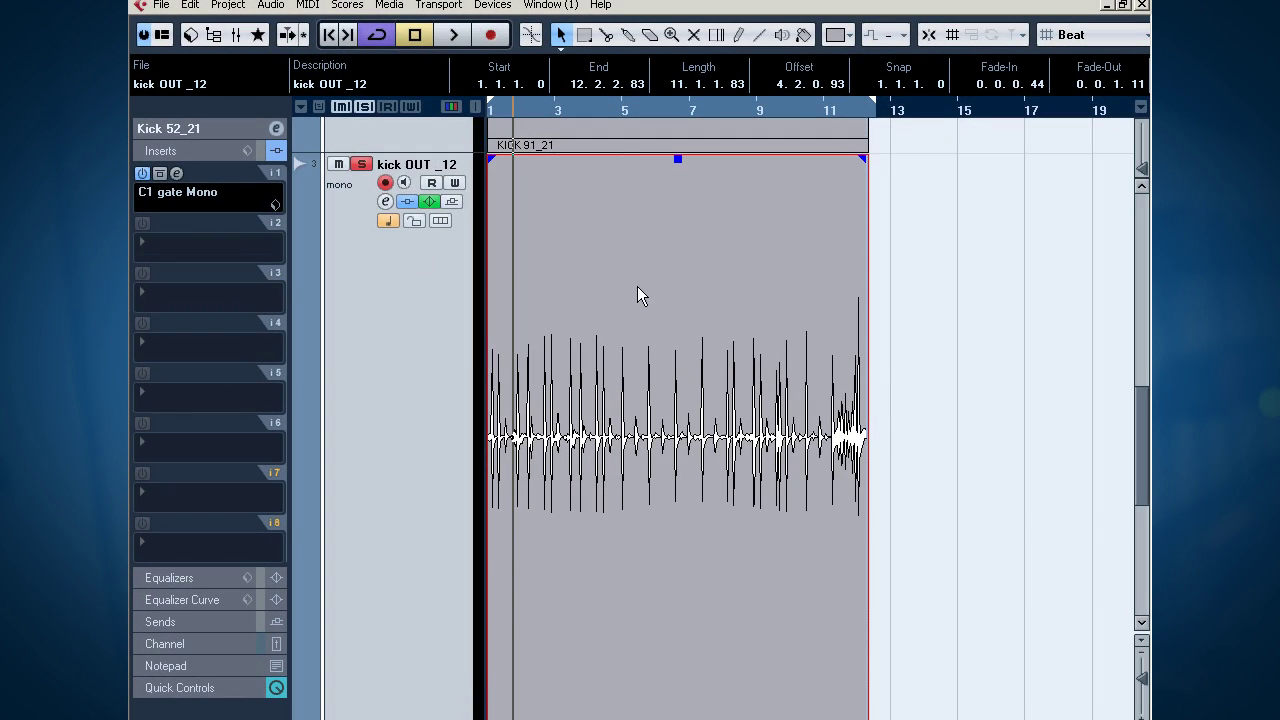
Reduce the heights of the three kick tracks so they all fit in the project view
scroll(638, 289, up, 8)
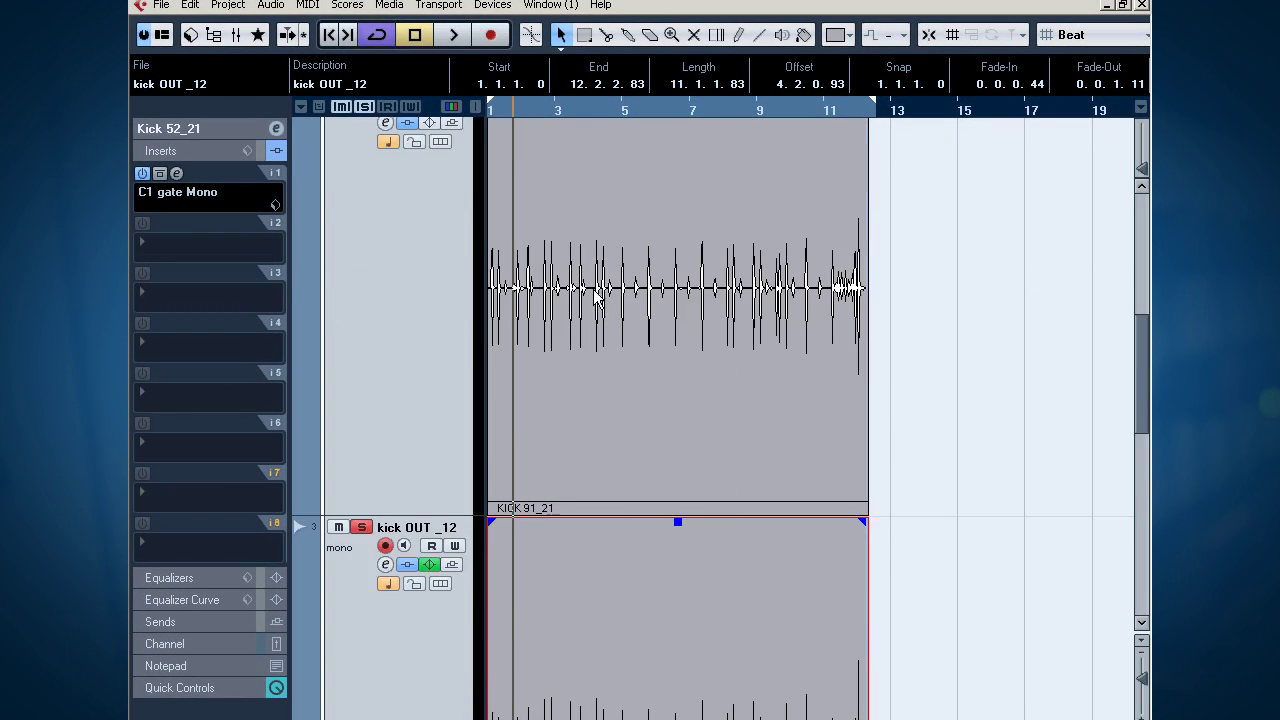
drag(445, 556, 503, 165)
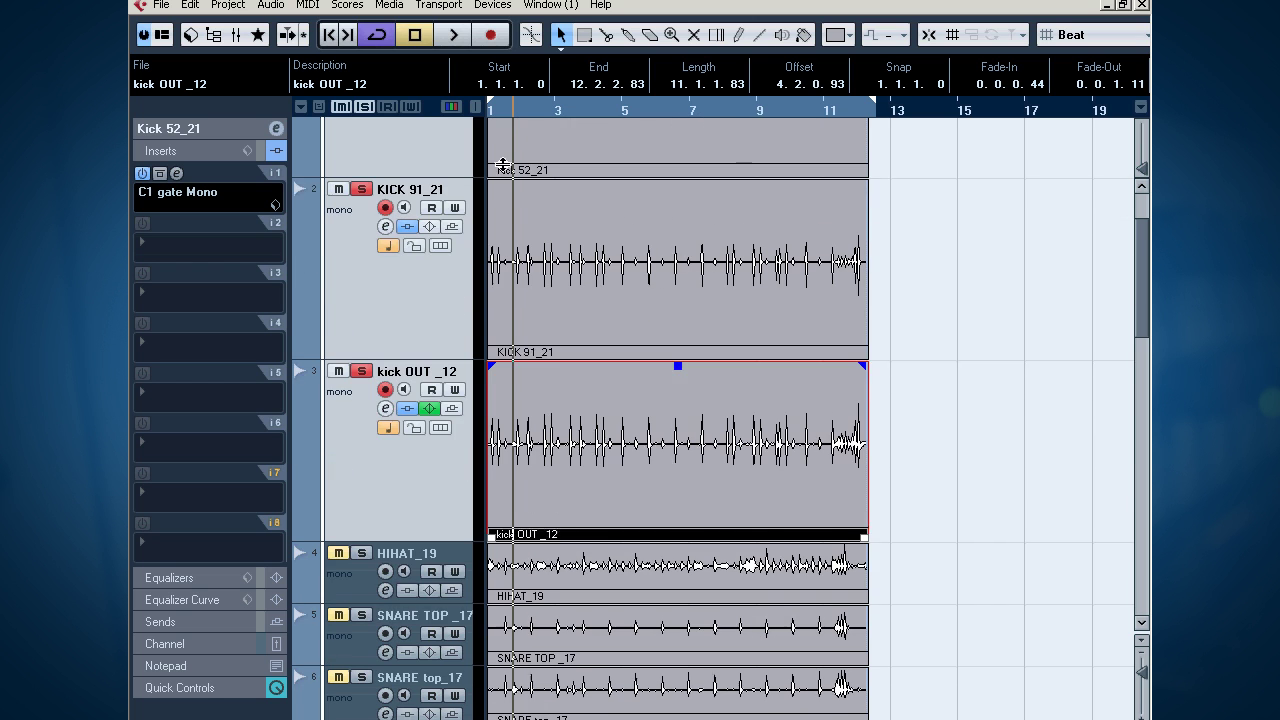
scroll(787, 318, up, 2)
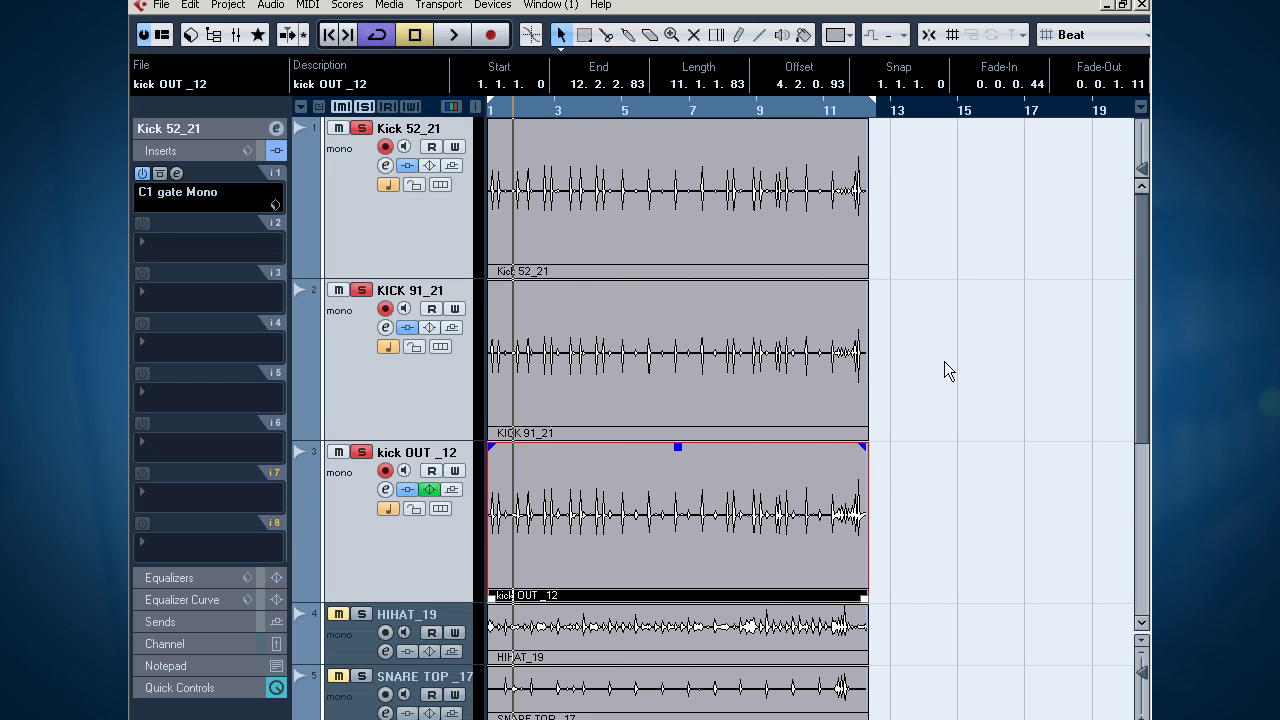
scroll(759, 316, down, 2)
scroll(798, 304, up, 2)
Enable the third EQ band on KICK 91_21 with a gain of 10.6 at 3651.1 Hz
click(506, 110)
click(360, 374)
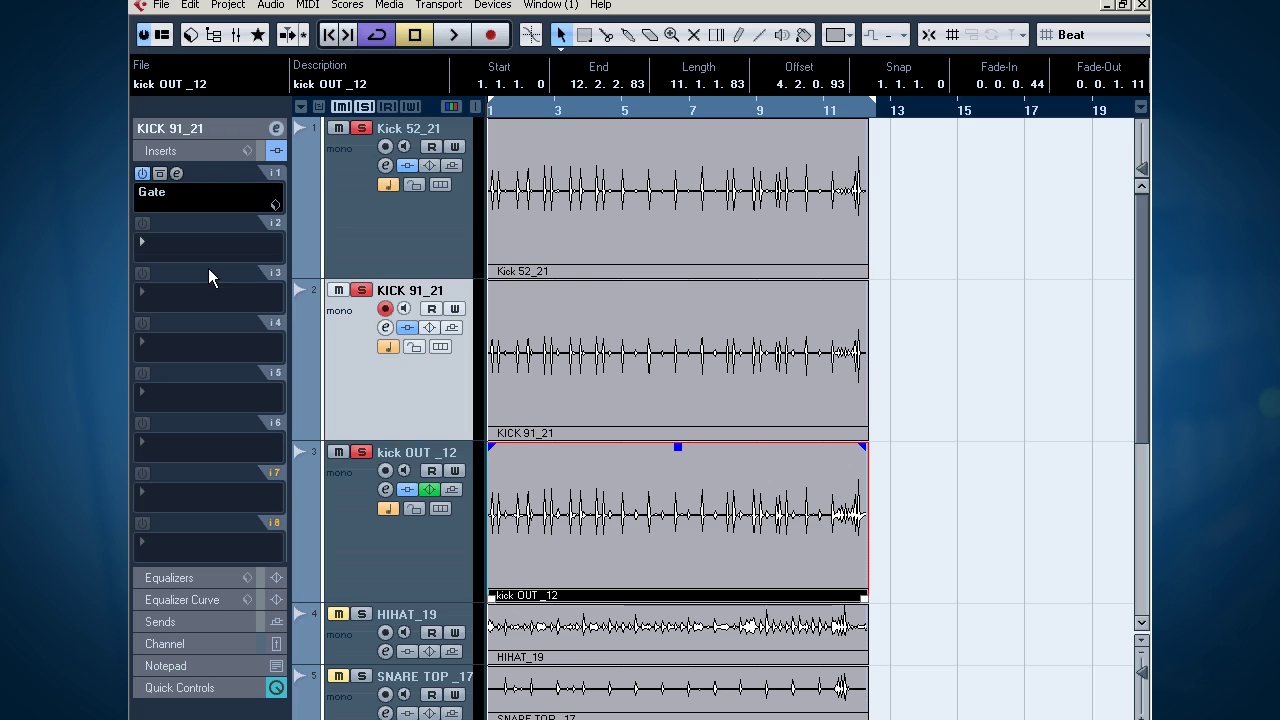
click(178, 582)
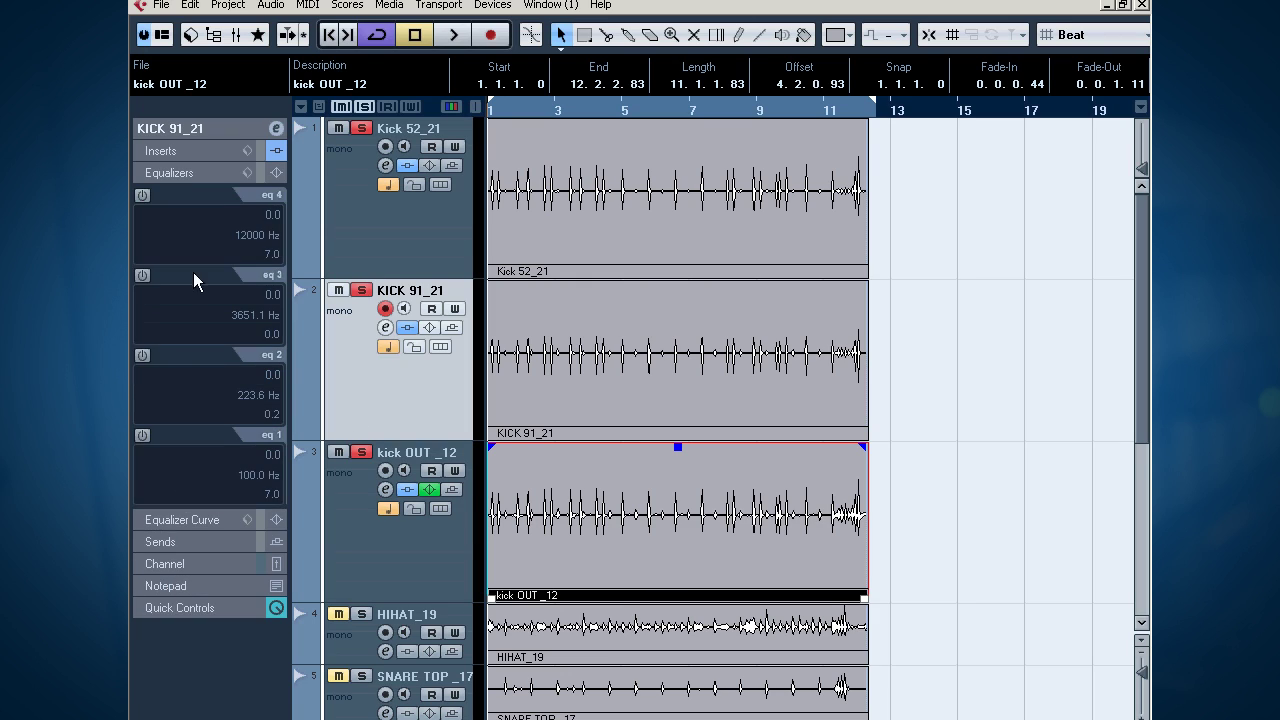
mouse_move(167, 282)
mouse_down()
mouse_move(221, 294)
mouse_move(158, 277)
mouse_up()
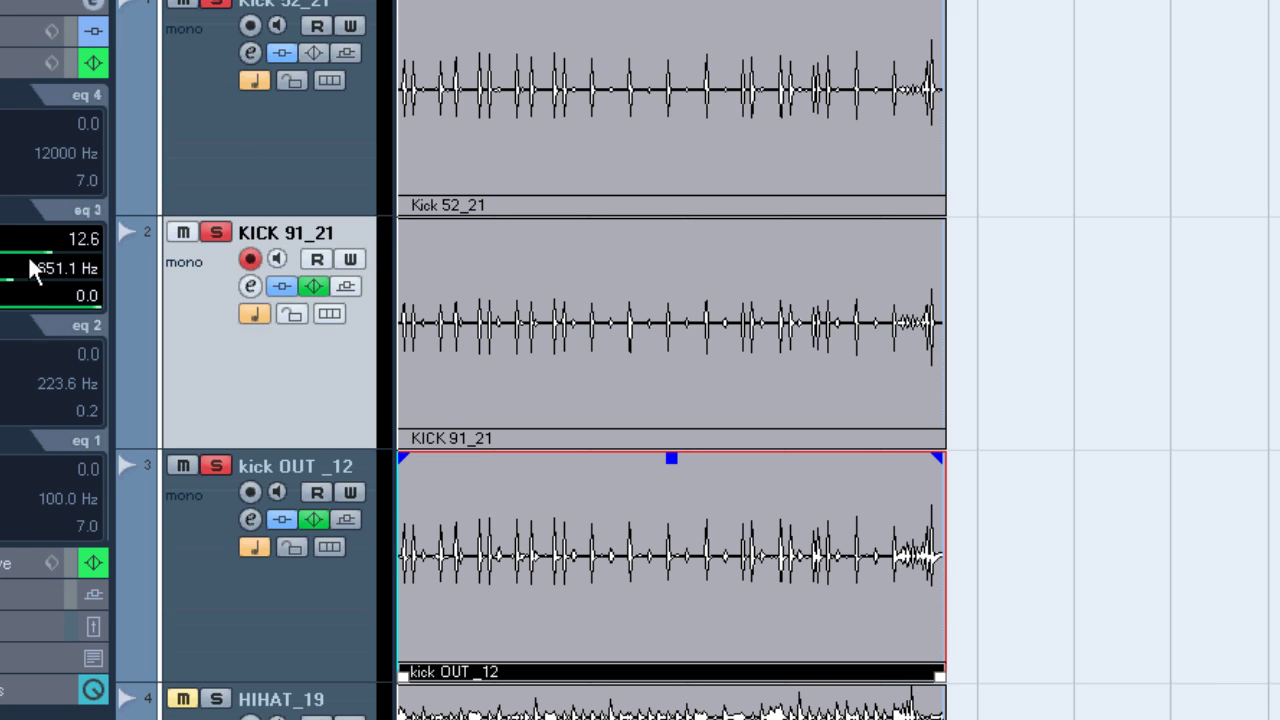
mouse_move(38, 262)
mouse_down()
mouse_move(10, 258)
mouse_move(40, 252)
mouse_move(30, 258)
mouse_up()
Play the kicks, compare them with KICK 91_21's third EQ band bypassed, stop playback and re-enable the band
key(space)
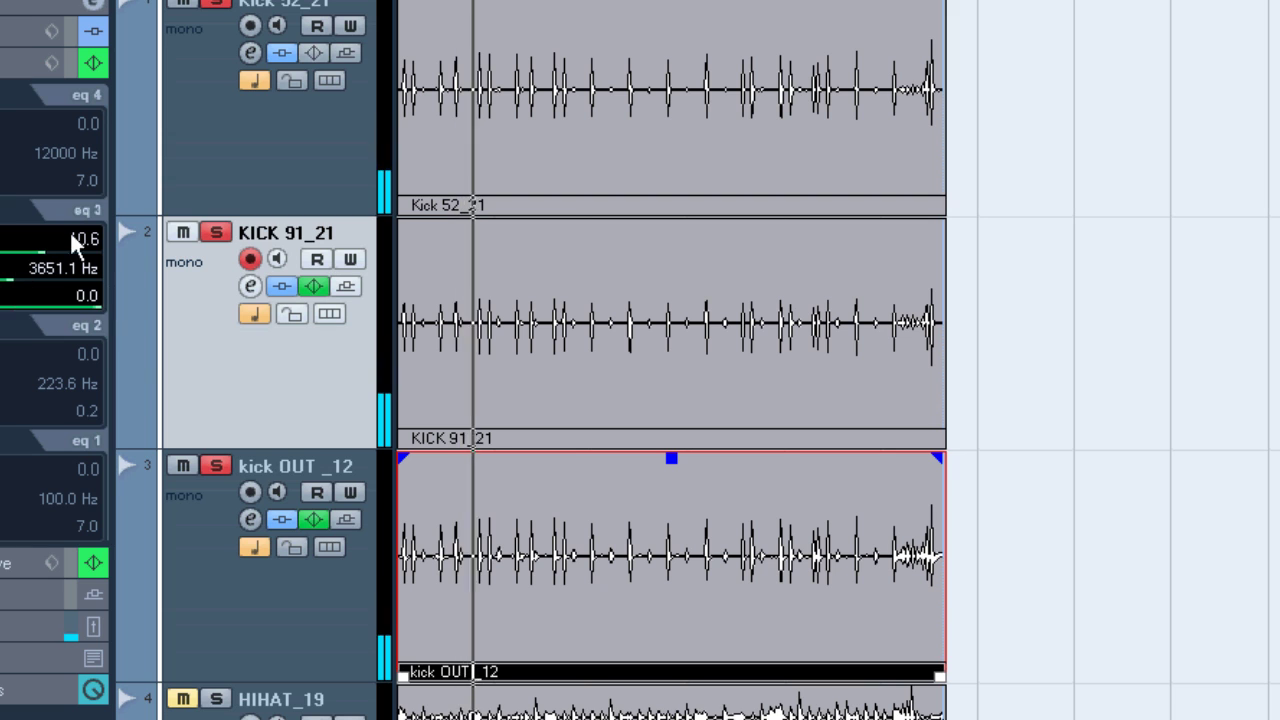
click(2, 210)
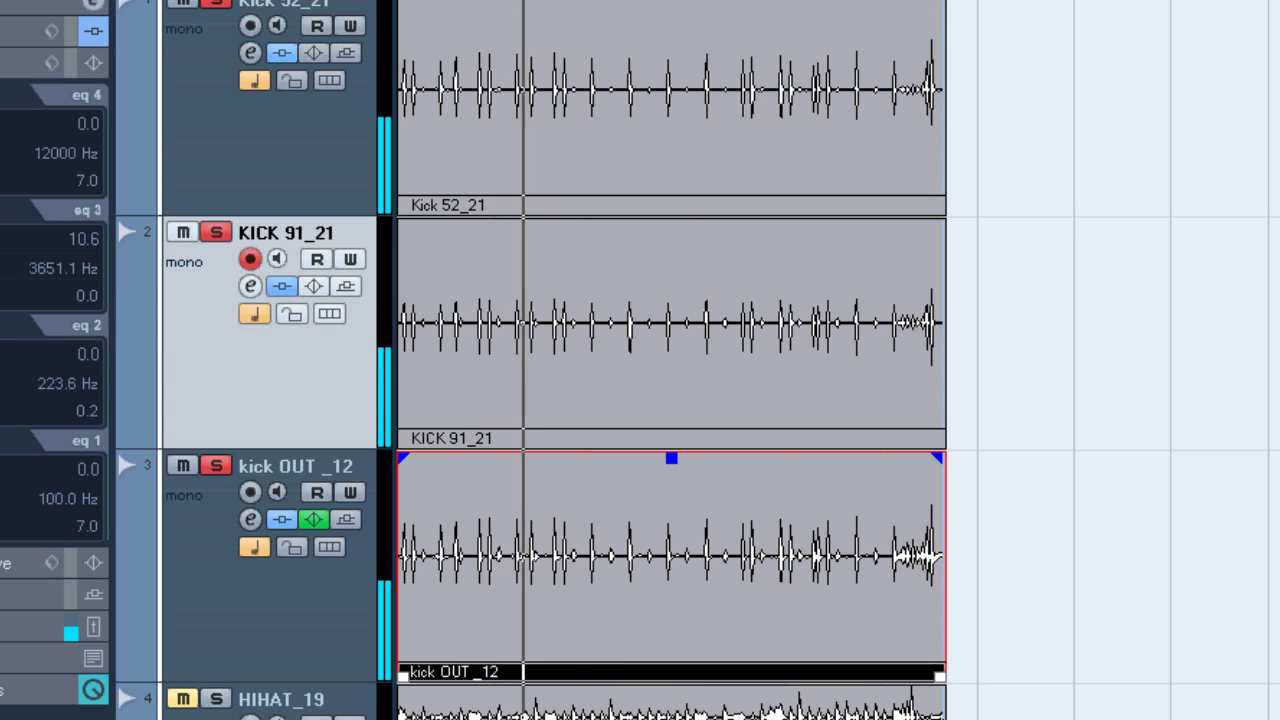
key(space)
click(2, 210)
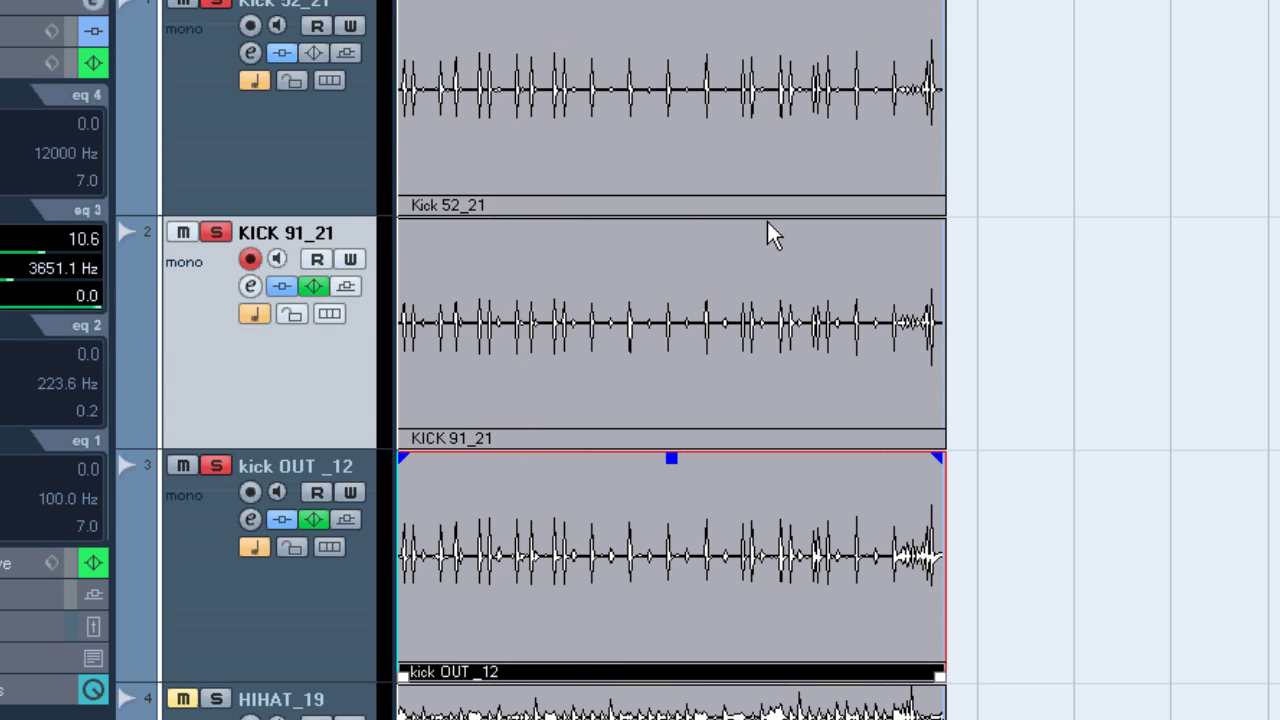
Enlarge the SNARE TOP _17 track to inspect the bleed between its snare hits
scroll(769, 233, down, 5)
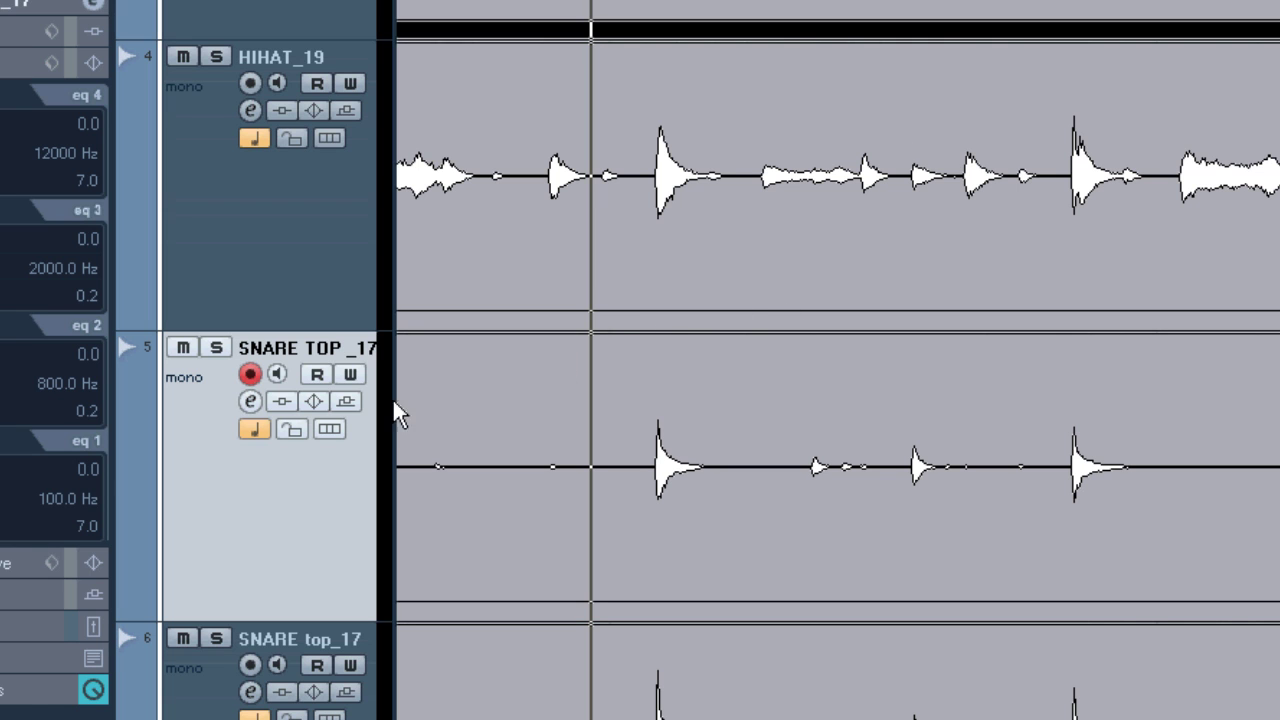
drag(297, 620, 297, 719)
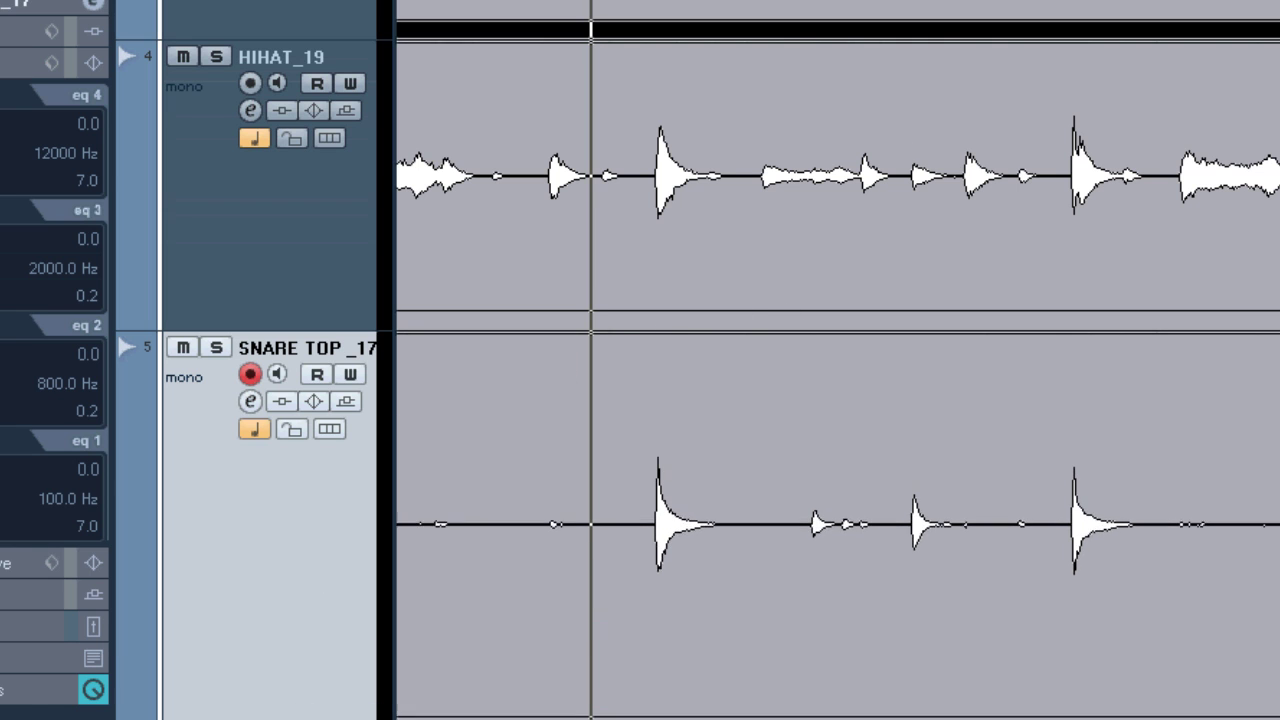
scroll(700, 271, down, 4)
drag(343, 471, 346, 719)
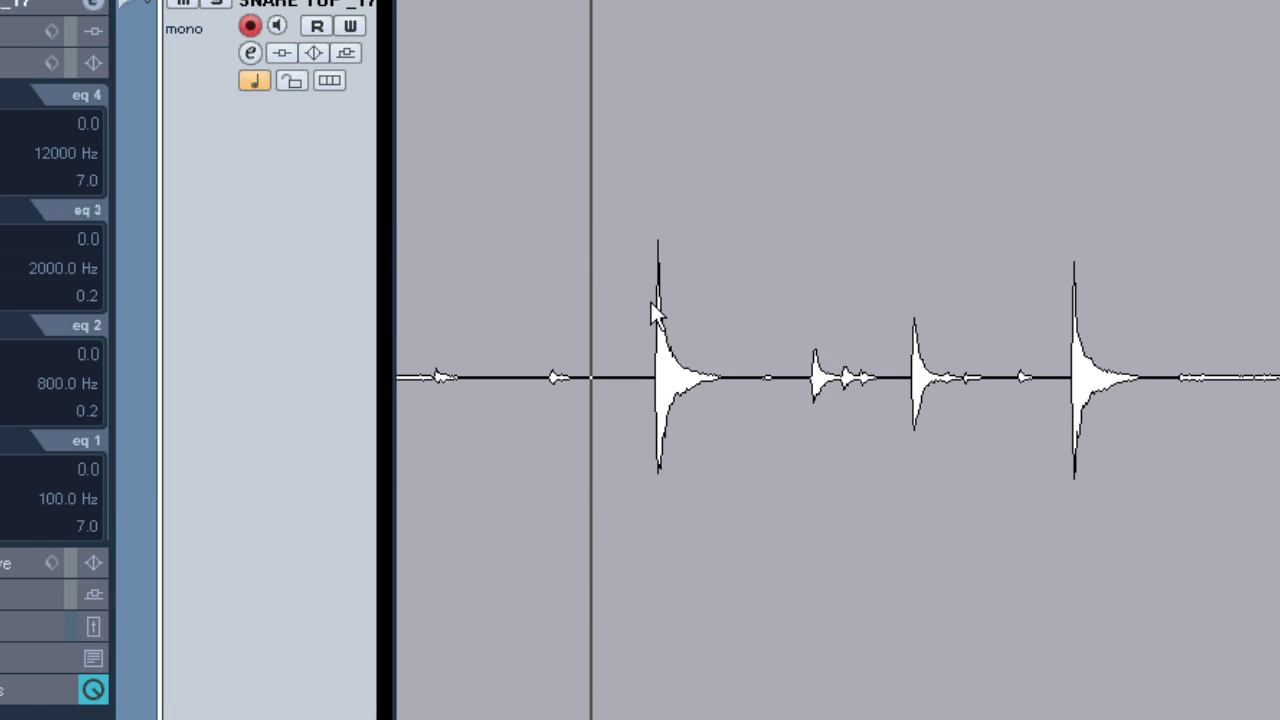
Play the recording, solo SNARE TOP _17 and listen to the snare hits and the bleed between them
key(space)
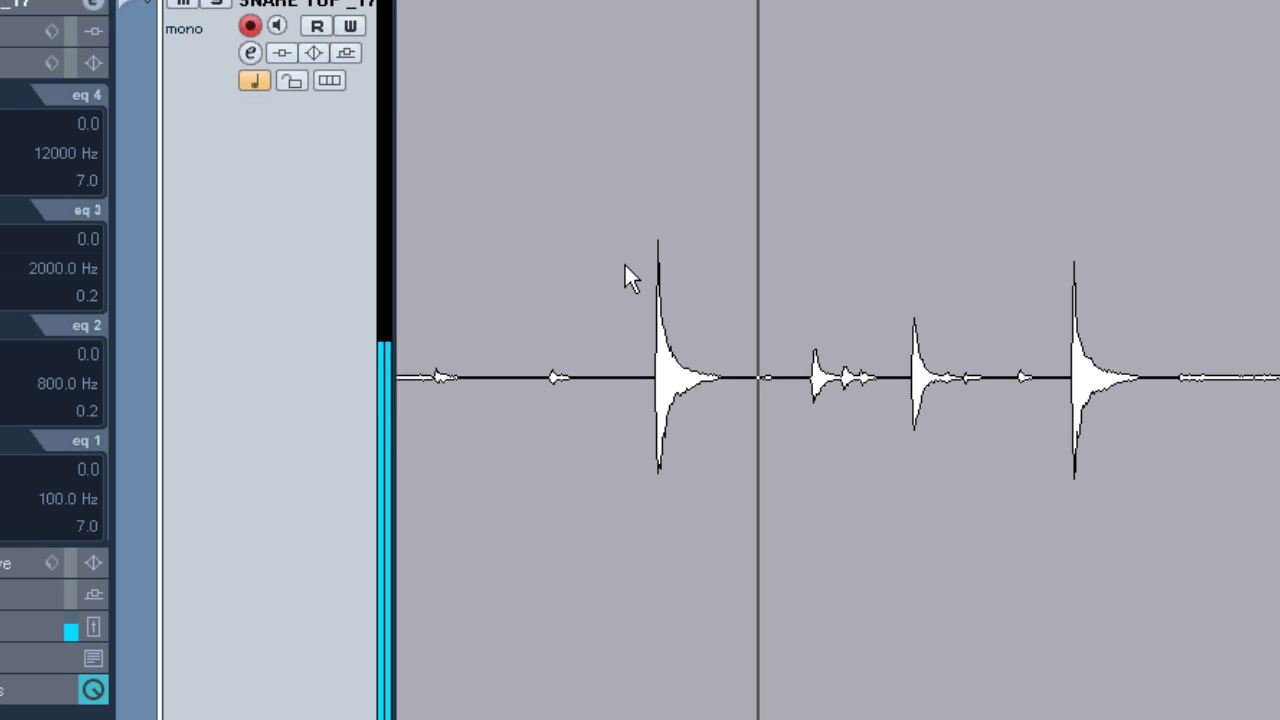
click(215, 5)
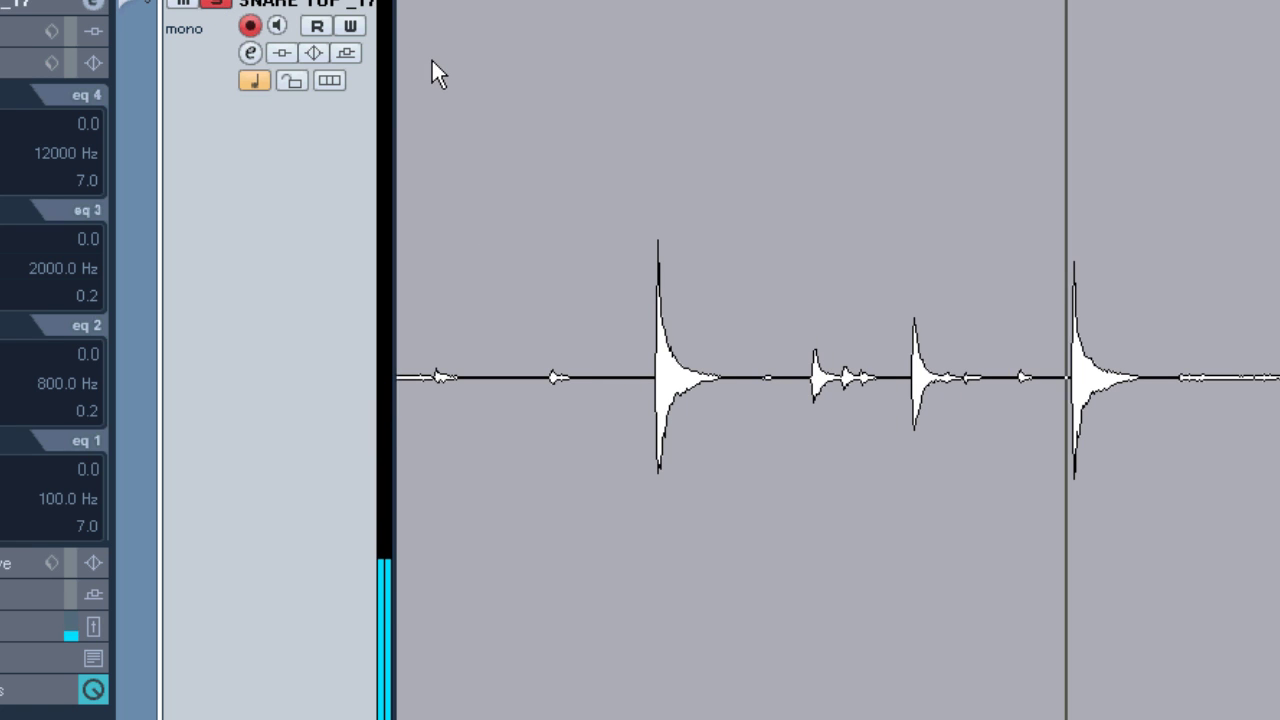
key(g)
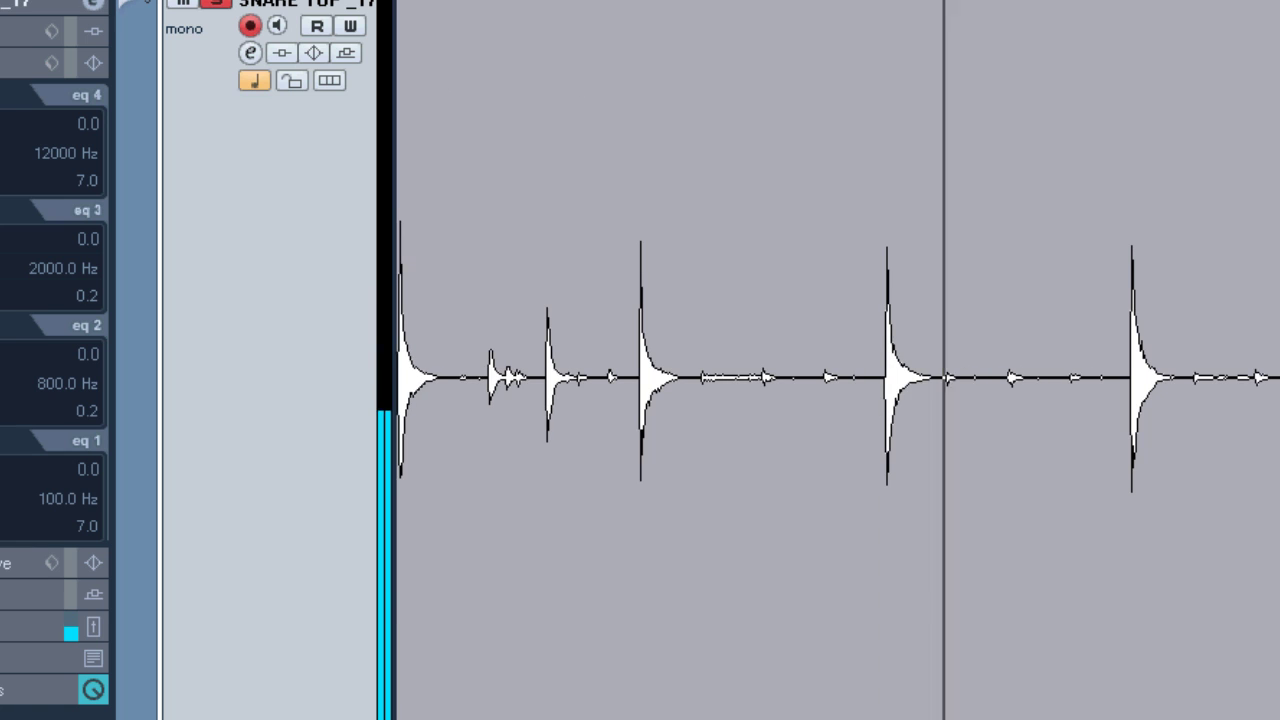
drag(700, 2, 555, 52)
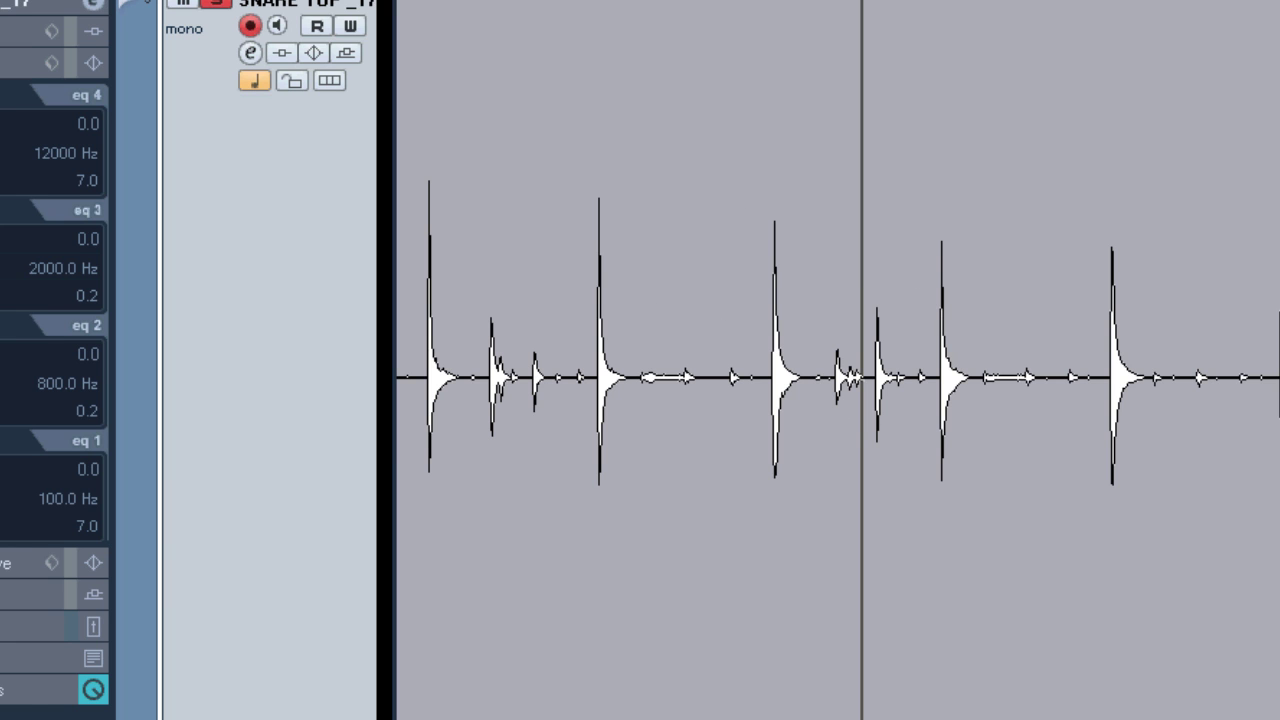
drag(759, 0, 761, 1)
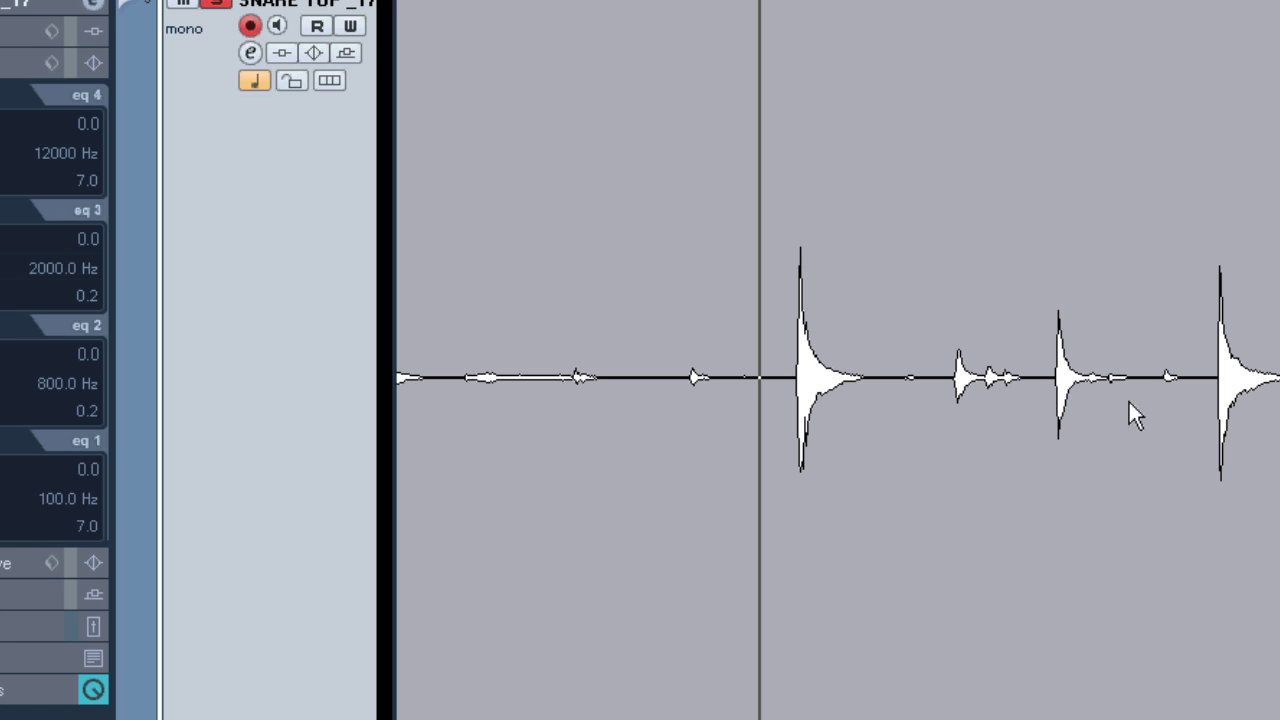
Reduce the SNARE TOP _17 track's height with the whole recording in view, and unsolo the track
key(g)
key(g)
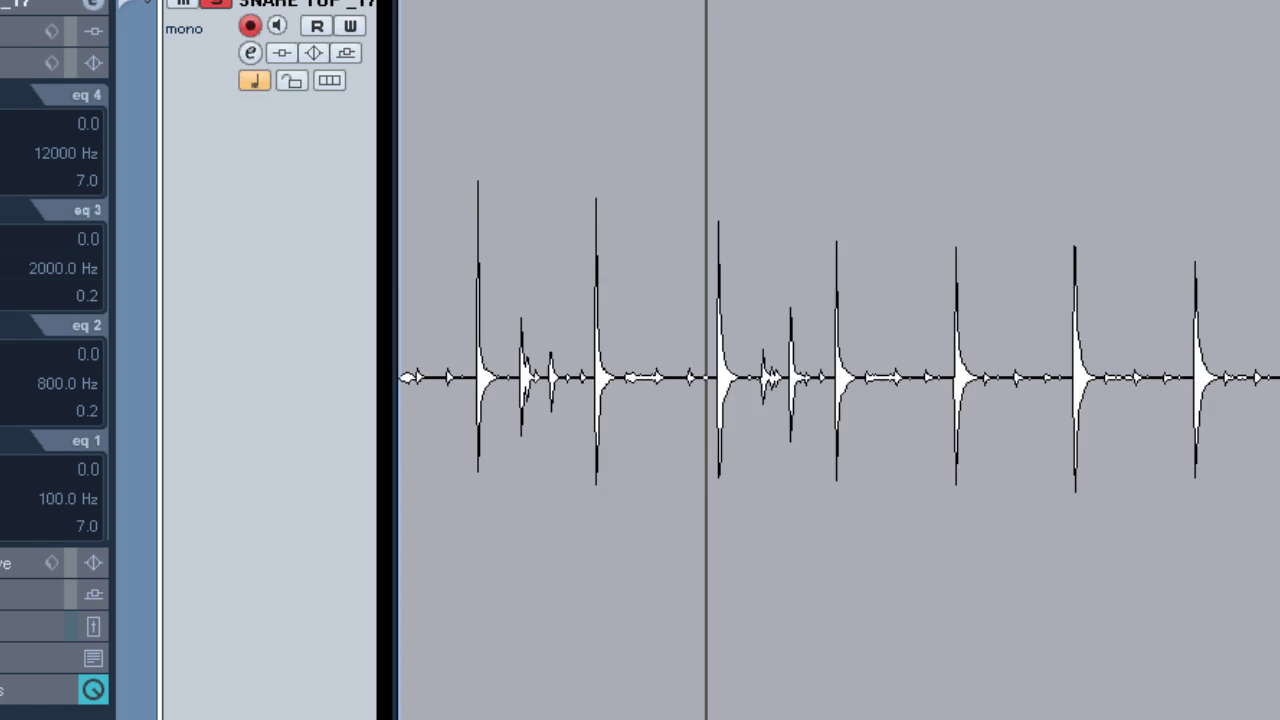
scroll(692, 418, up, 2)
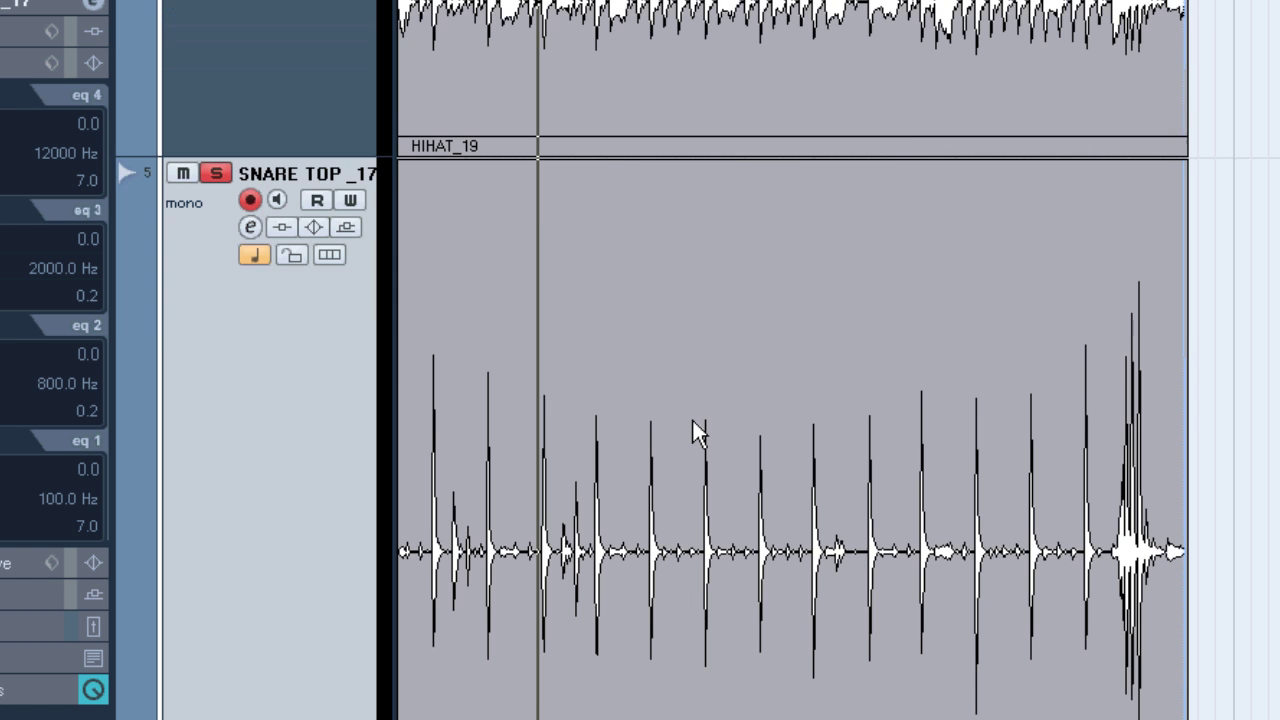
scroll(692, 418, down, 1)
scroll(688, 433, down, 2)
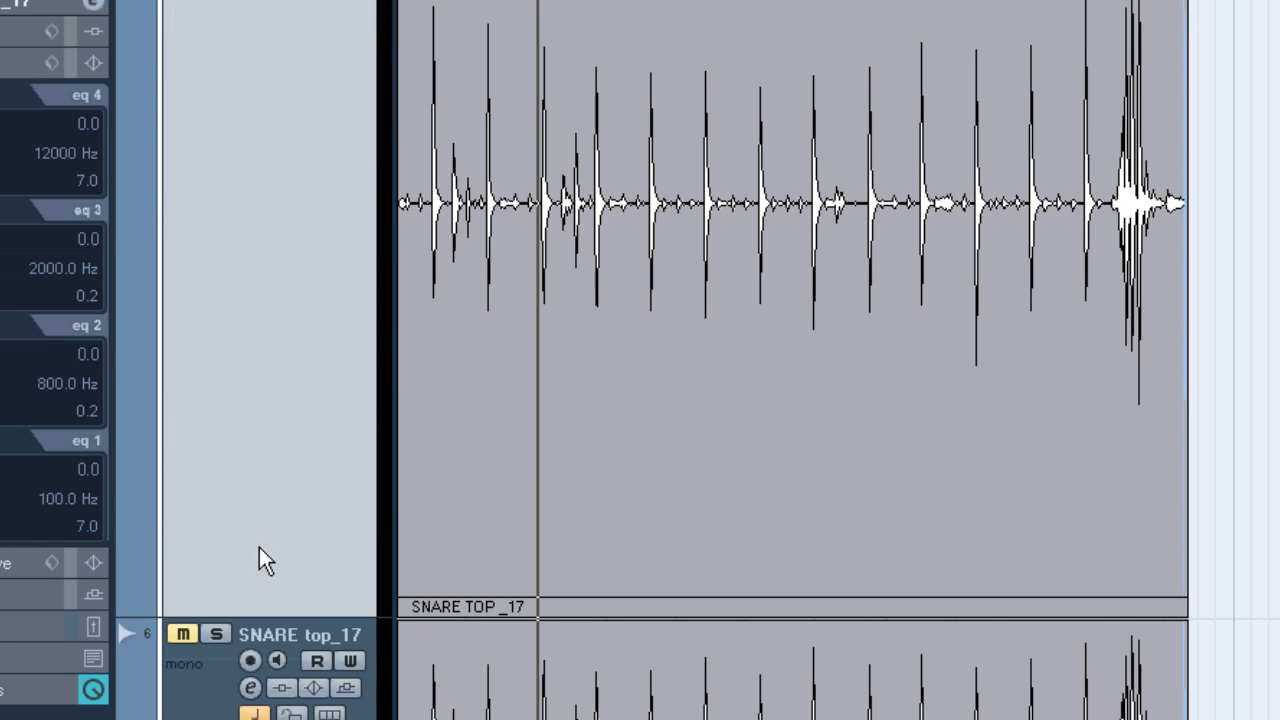
drag(290, 612, 292, 124)
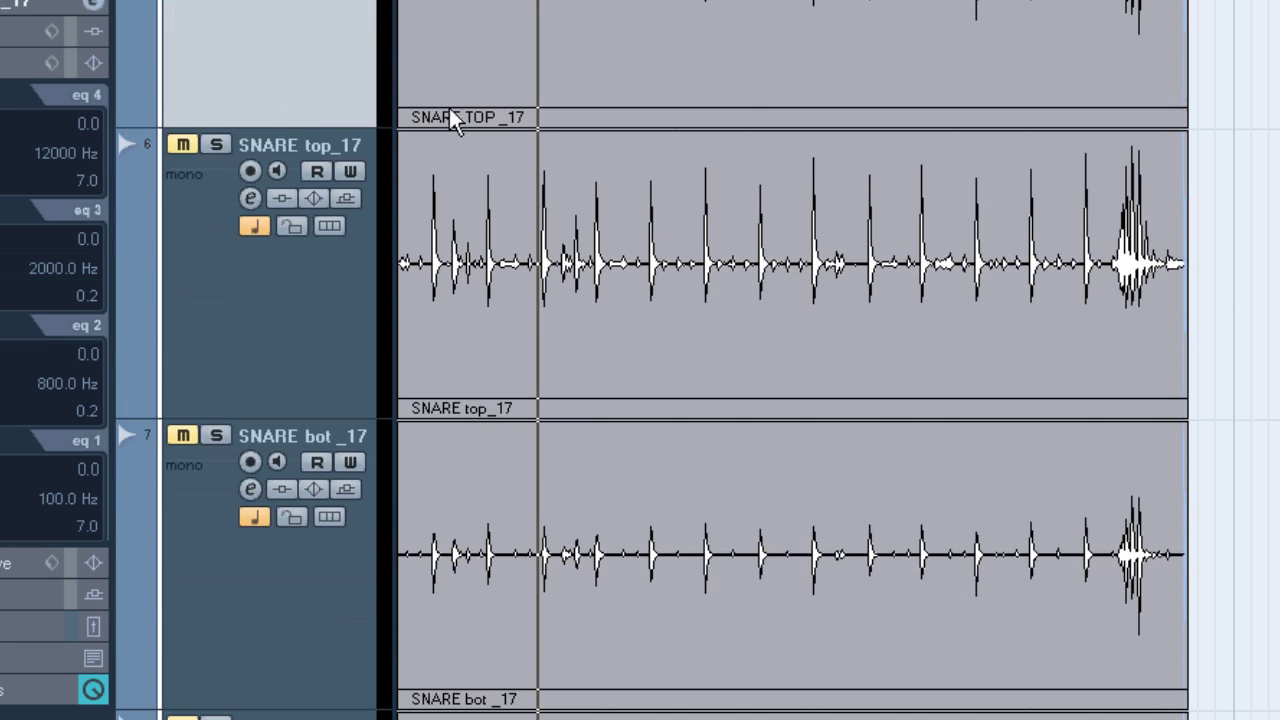
scroll(475, 380, up, 2)
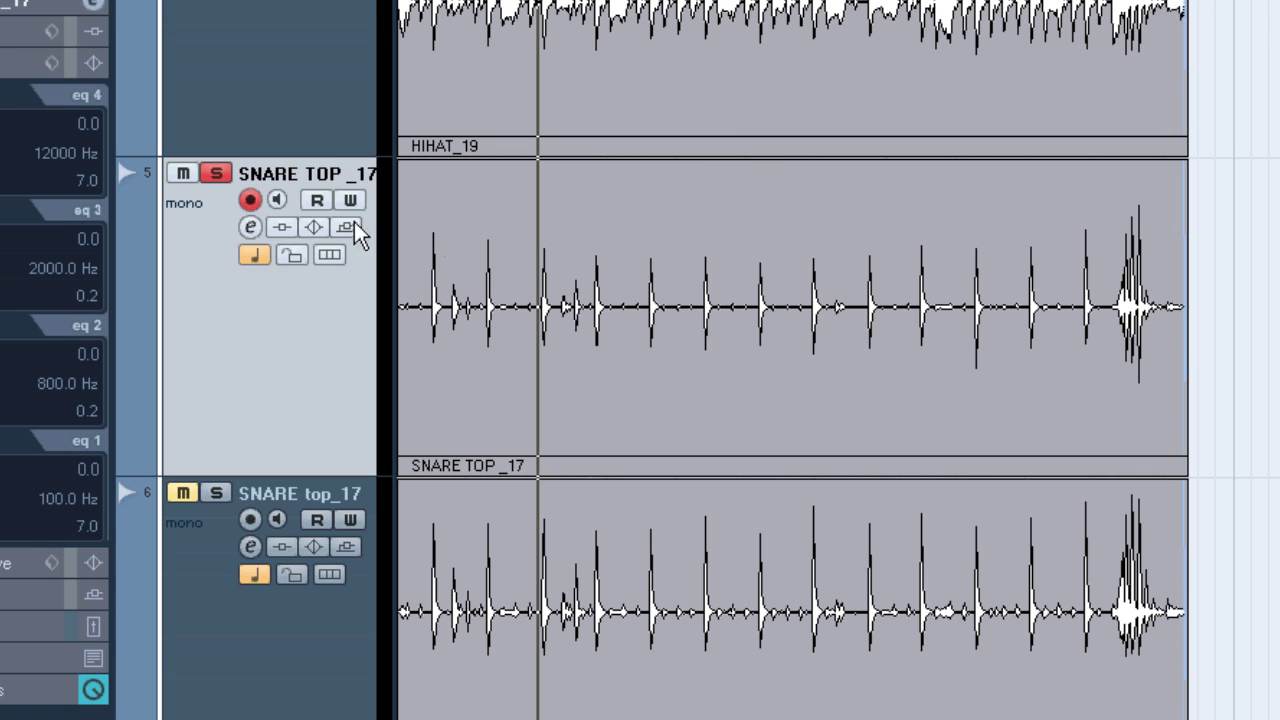
click(216, 174)
Examine the FLOOR _17 and tom 1_17 waveforms, comparing the bleed with the tom hits at the recording's end
scroll(900, 400, down, 5)
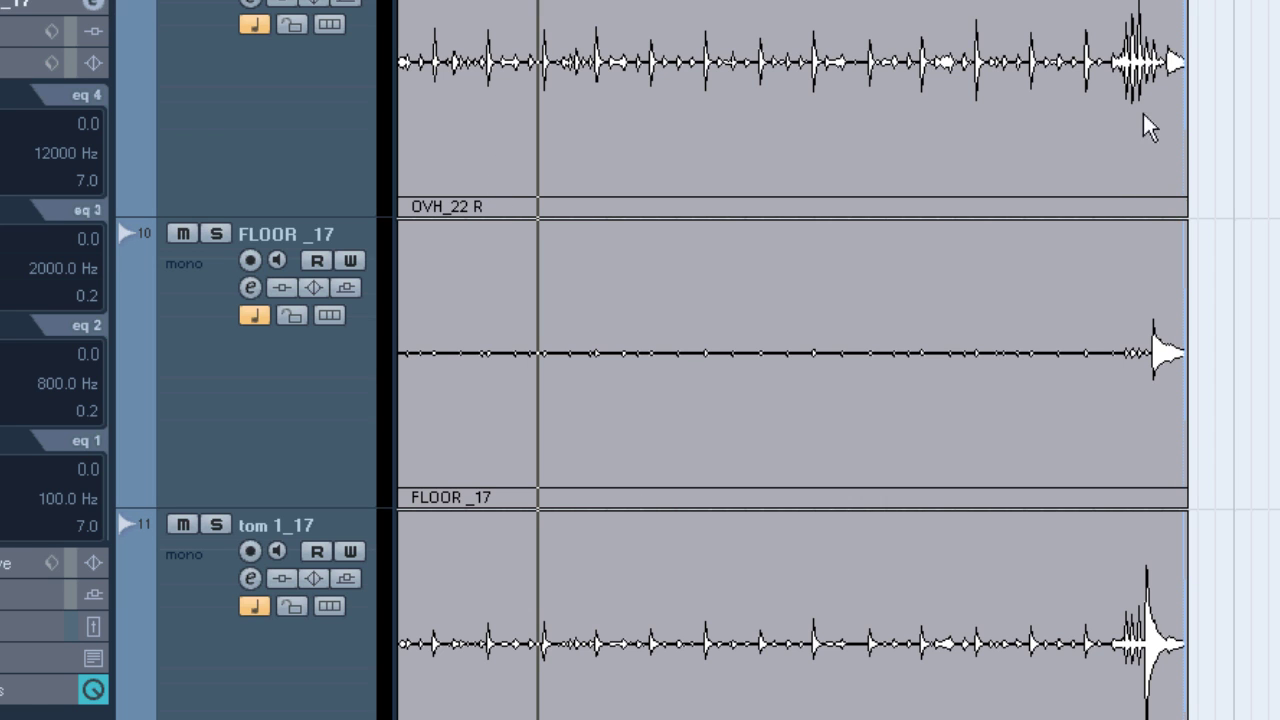
click(1121, 5)
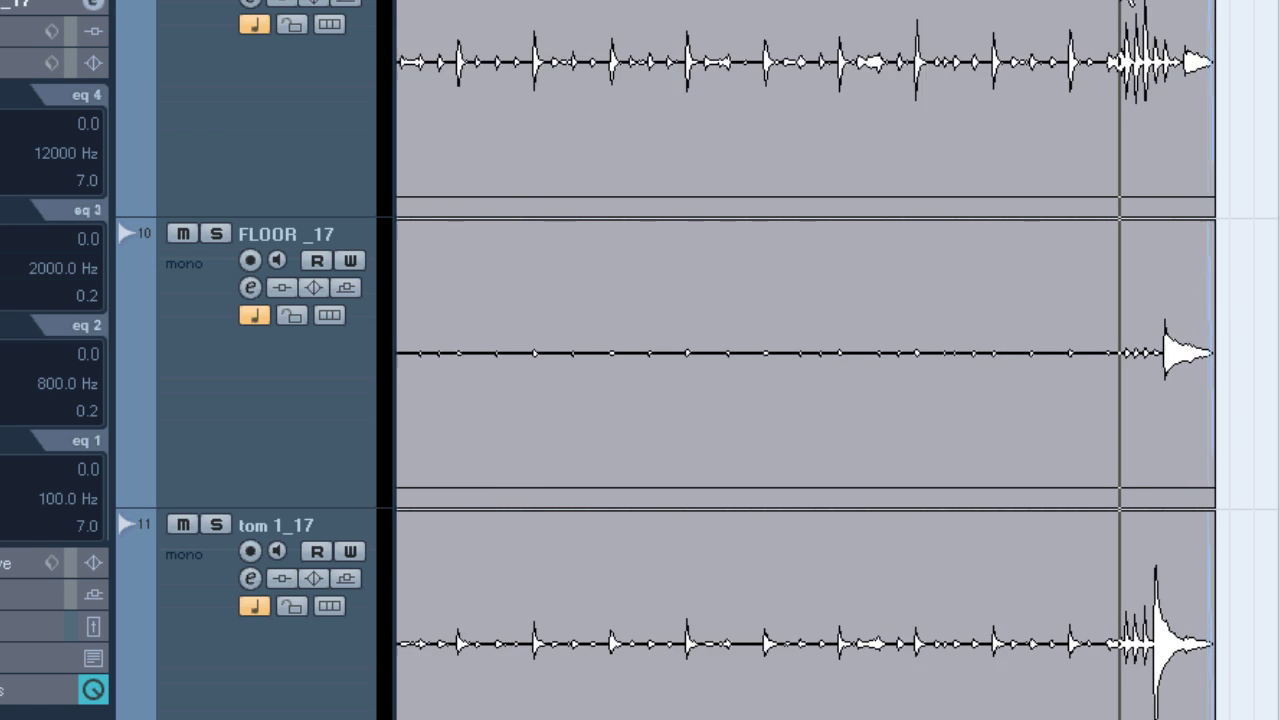
key(h)
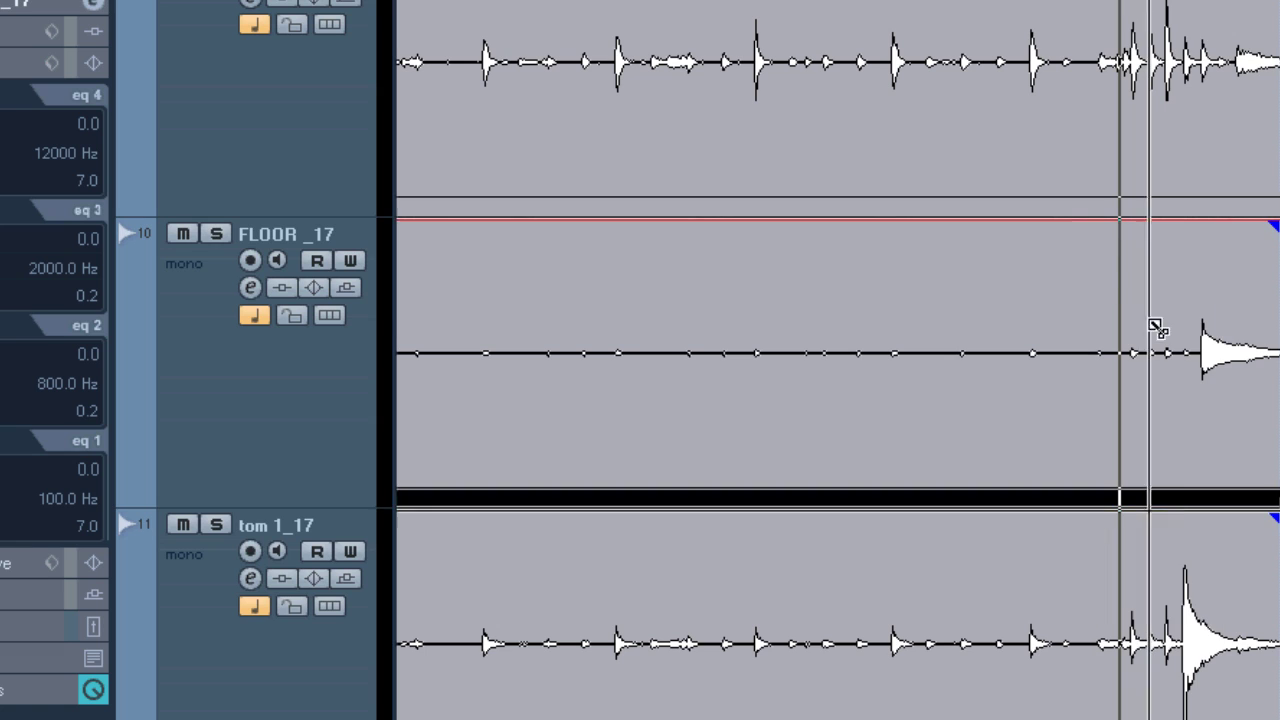
click(1203, 369)
key(ctrl+z)
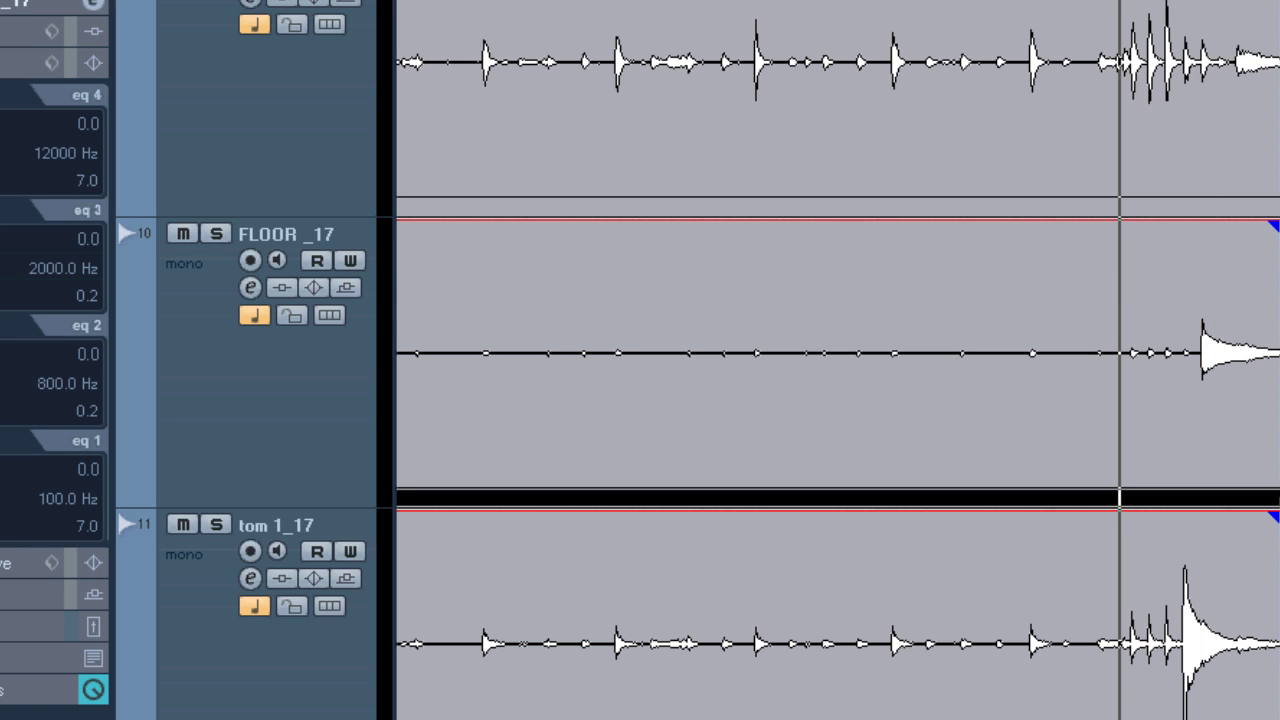
click(1209, 259)
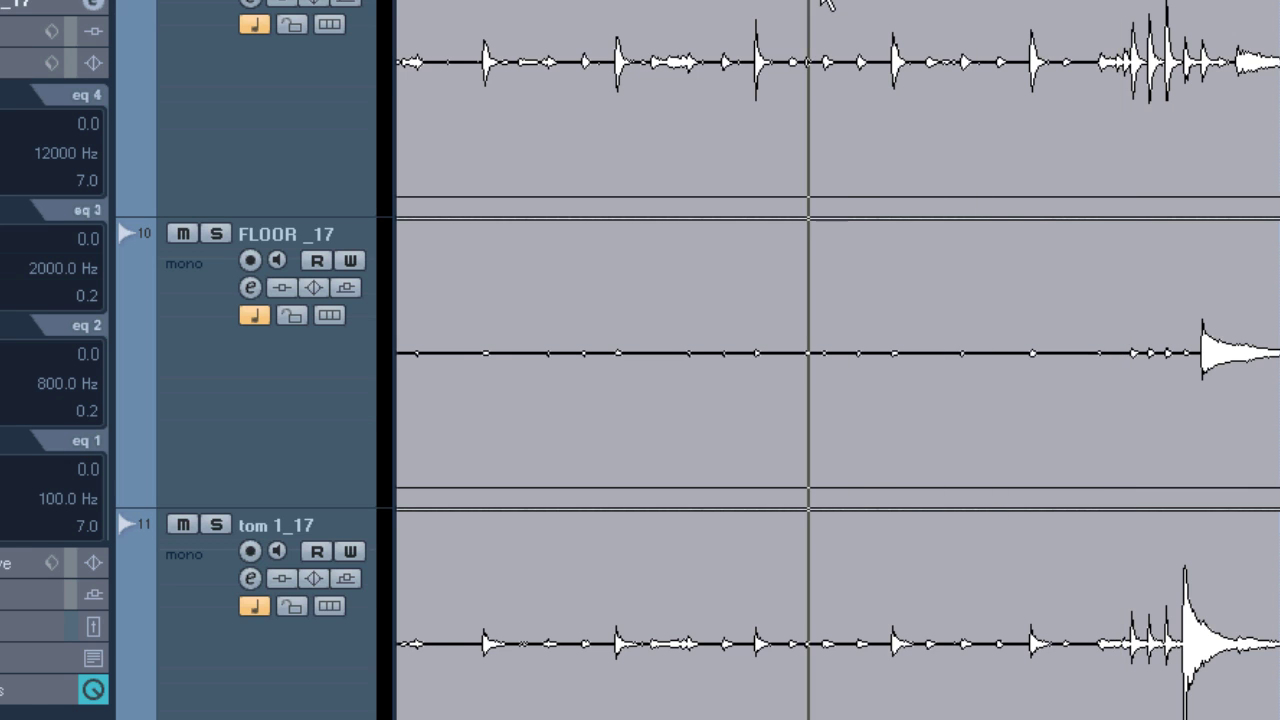
key(g)
key(g)
key(g)
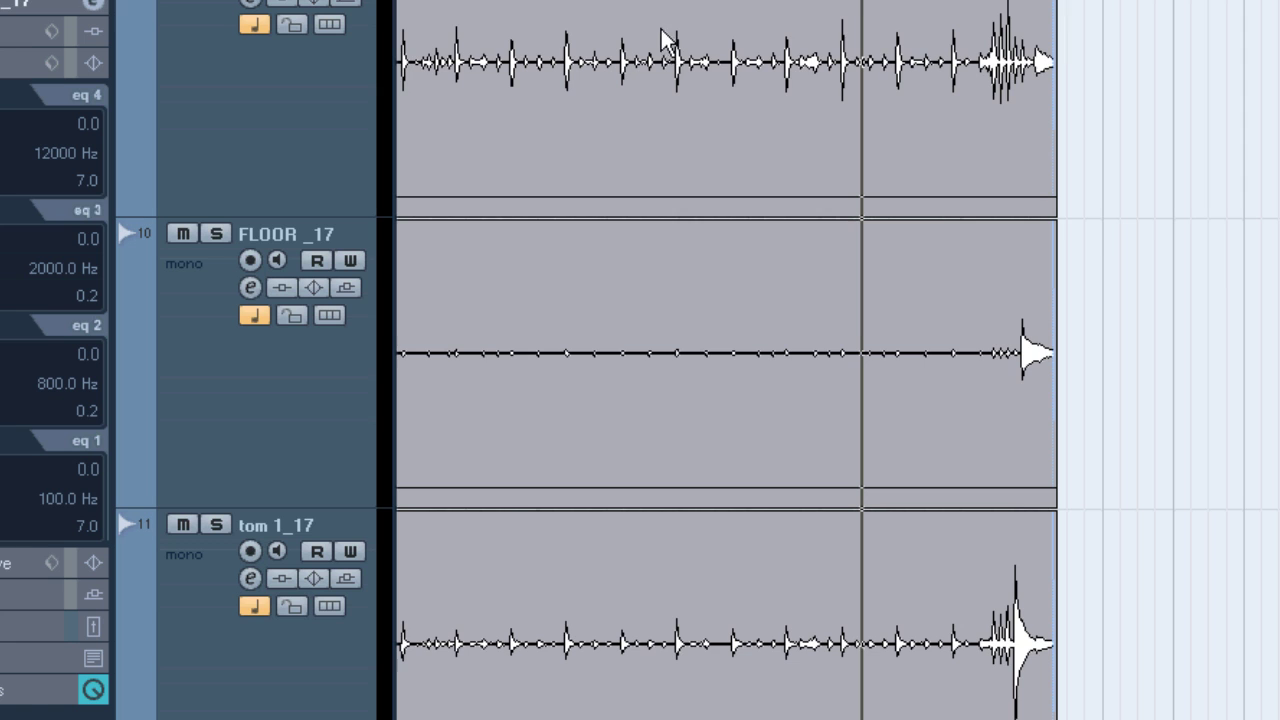
key(h)
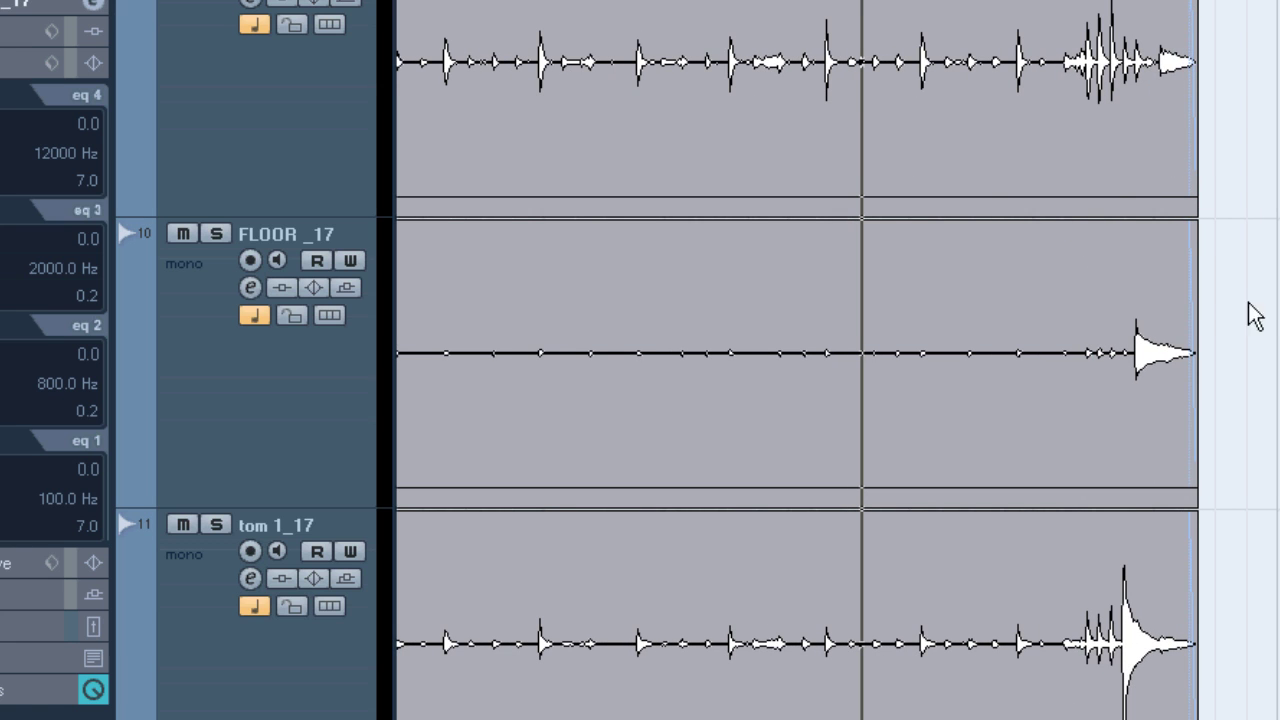
key(g)
key(g)
key(g)
key(g)
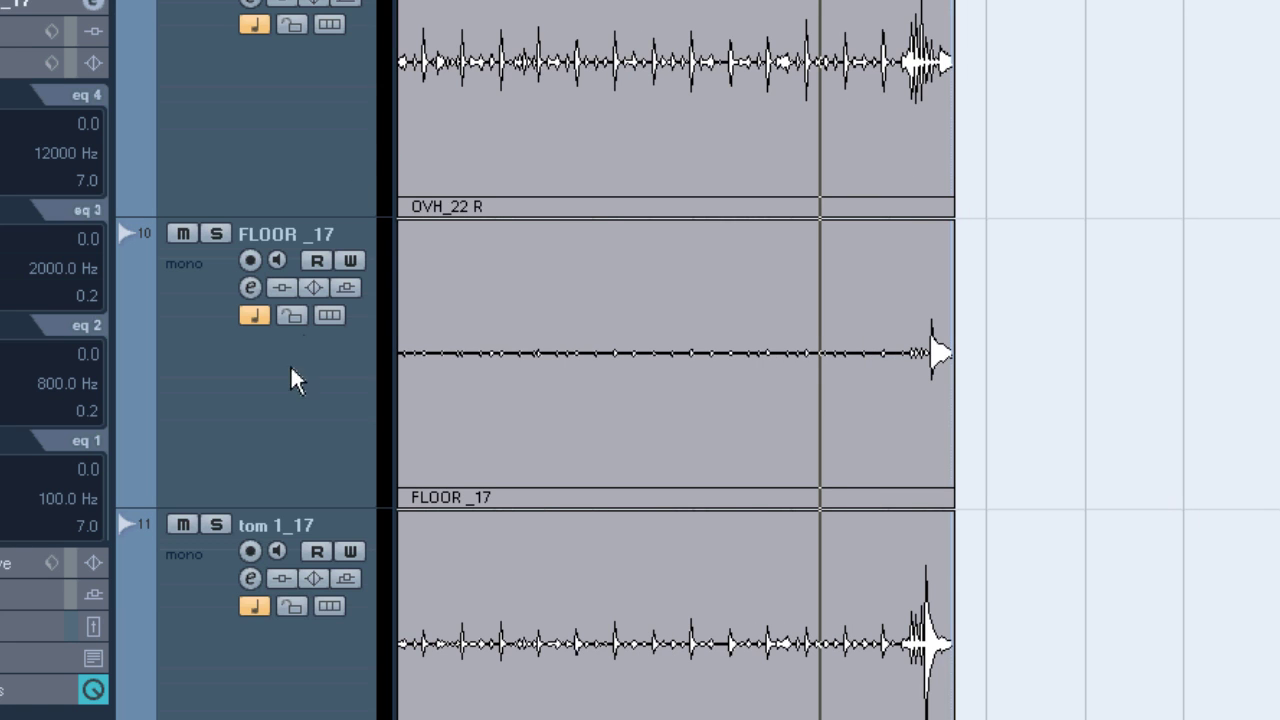
Select and solo the FLOOR _17 and tom 1_17 tracks, play them briefly and stop playback
click(290, 375)
ctrl+click(283, 592)
key(space)
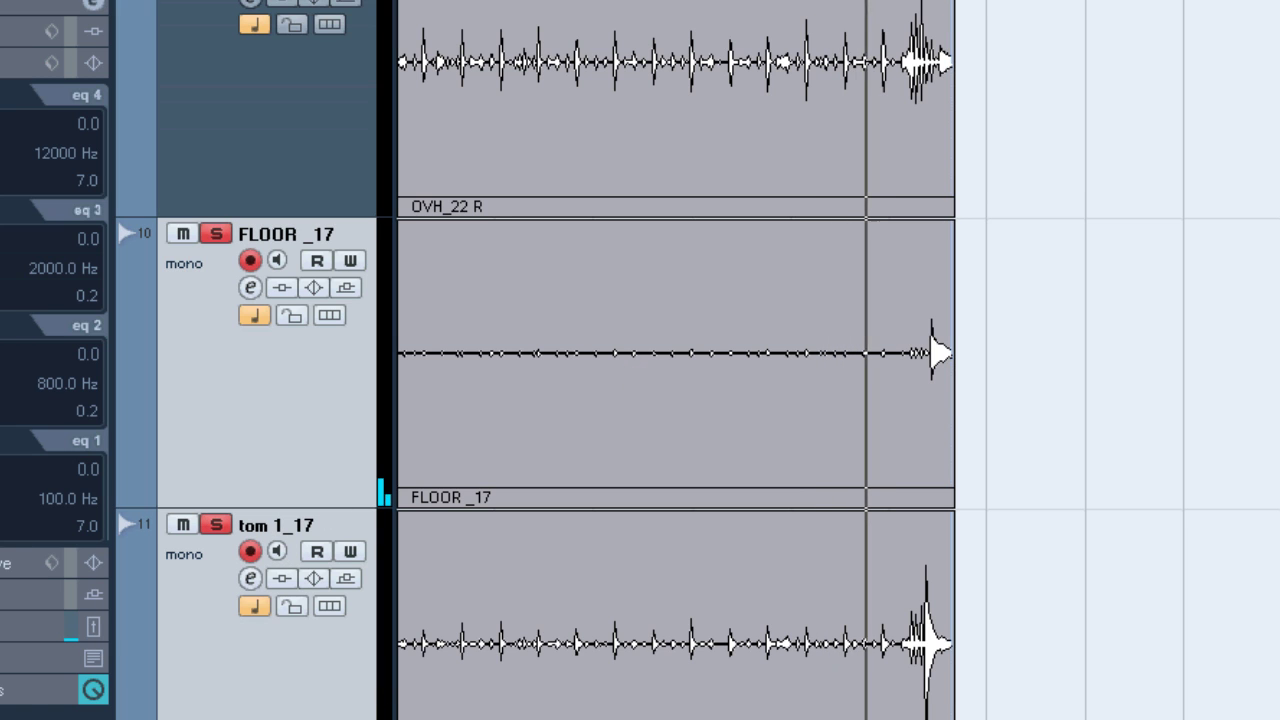
key(space)
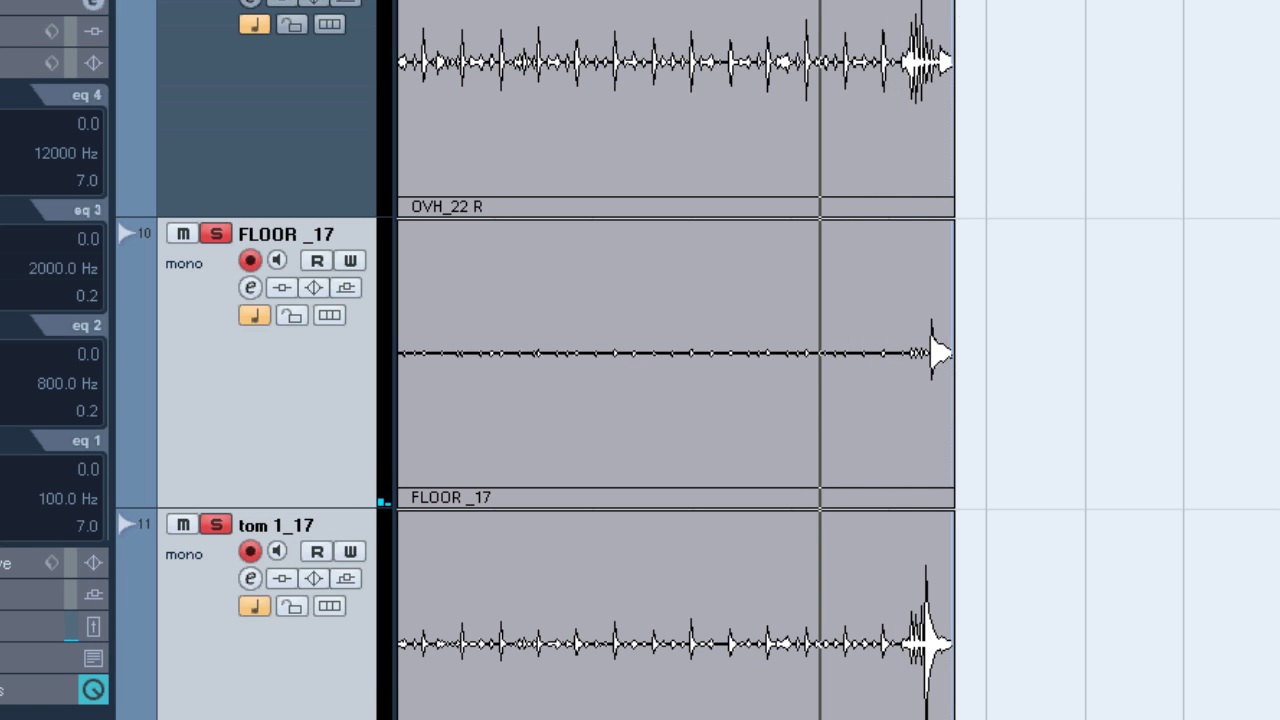
Zoom in on the final tom hits, unsolo tom 1_17 and leave only FLOOR _17 soloed and selected
key(h)
key(h)
ctrl+click(218, 520)
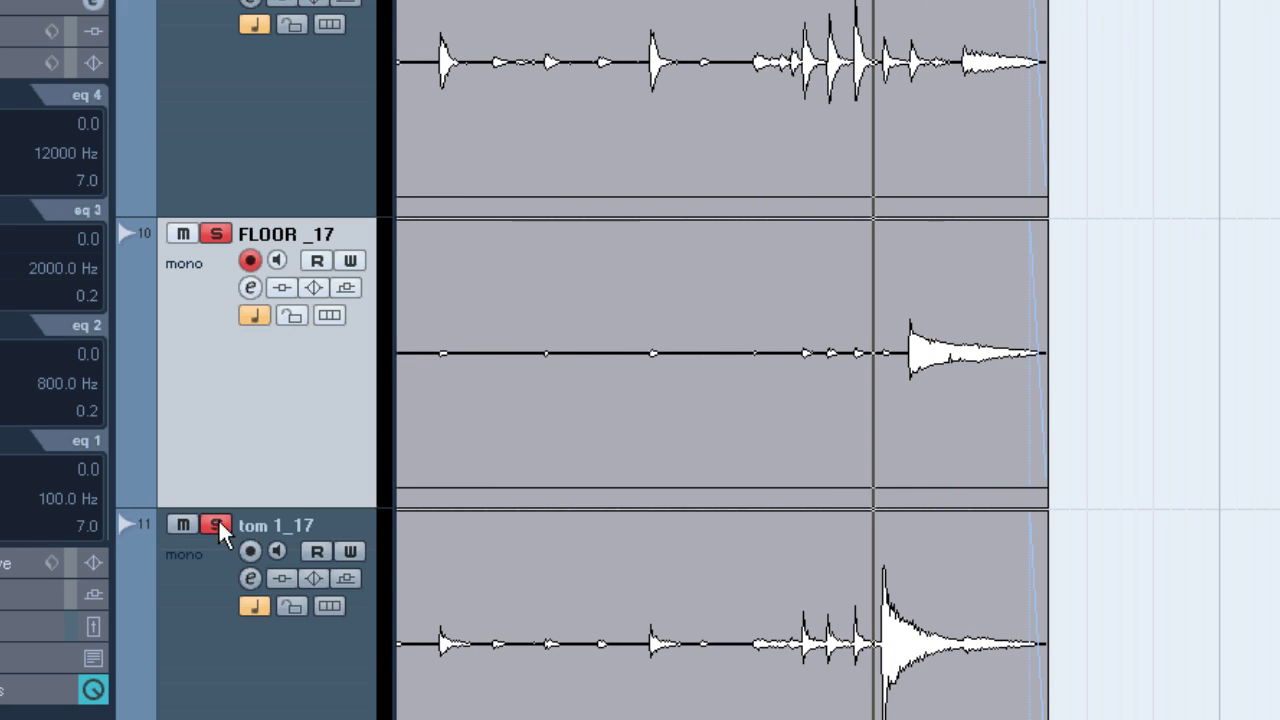
click(218, 521)
click(285, 447)
Add the Gate plug-in to the first insert slot of FLOOR _17
click(10, 31)
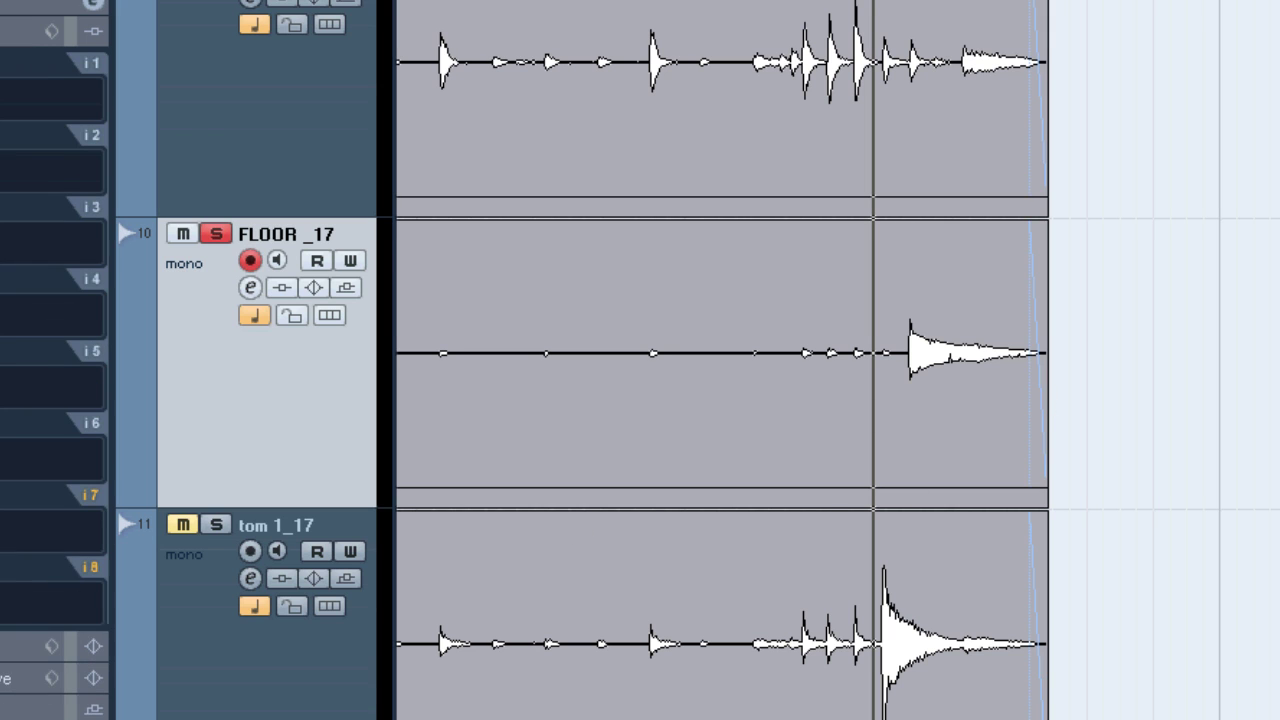
click(60, 97)
mouse_move(93, 157)
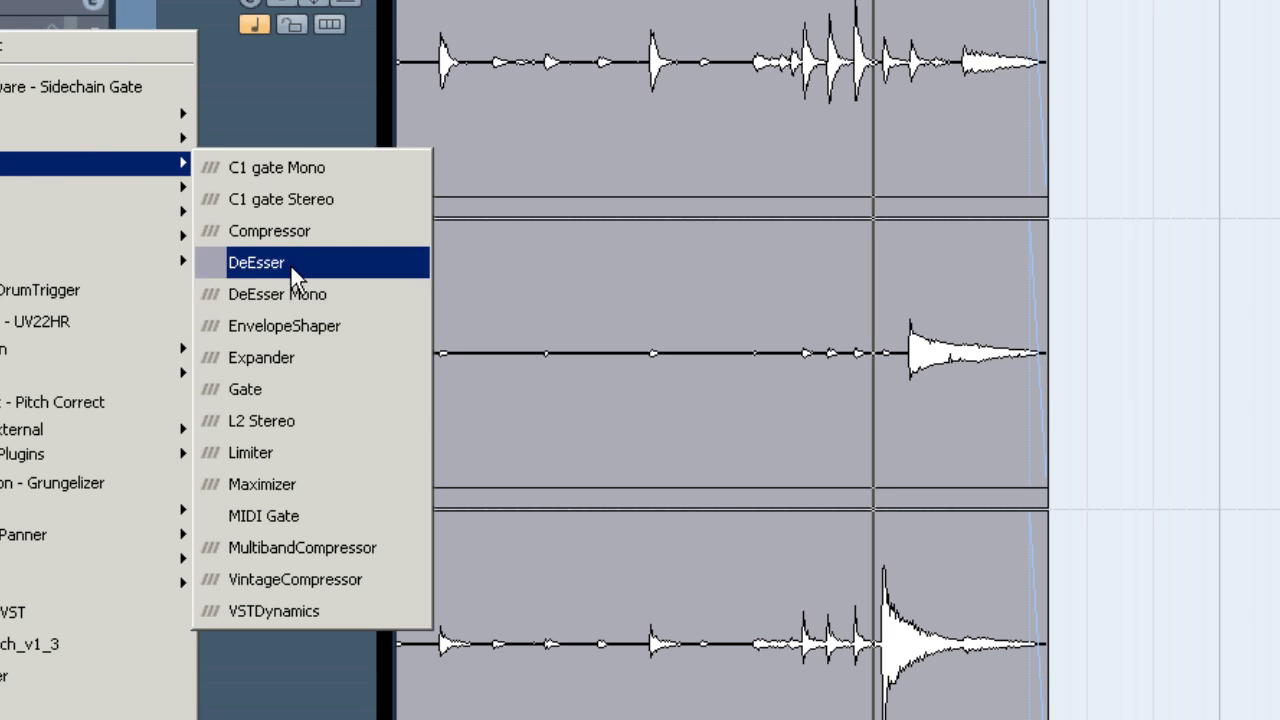
click(286, 392)
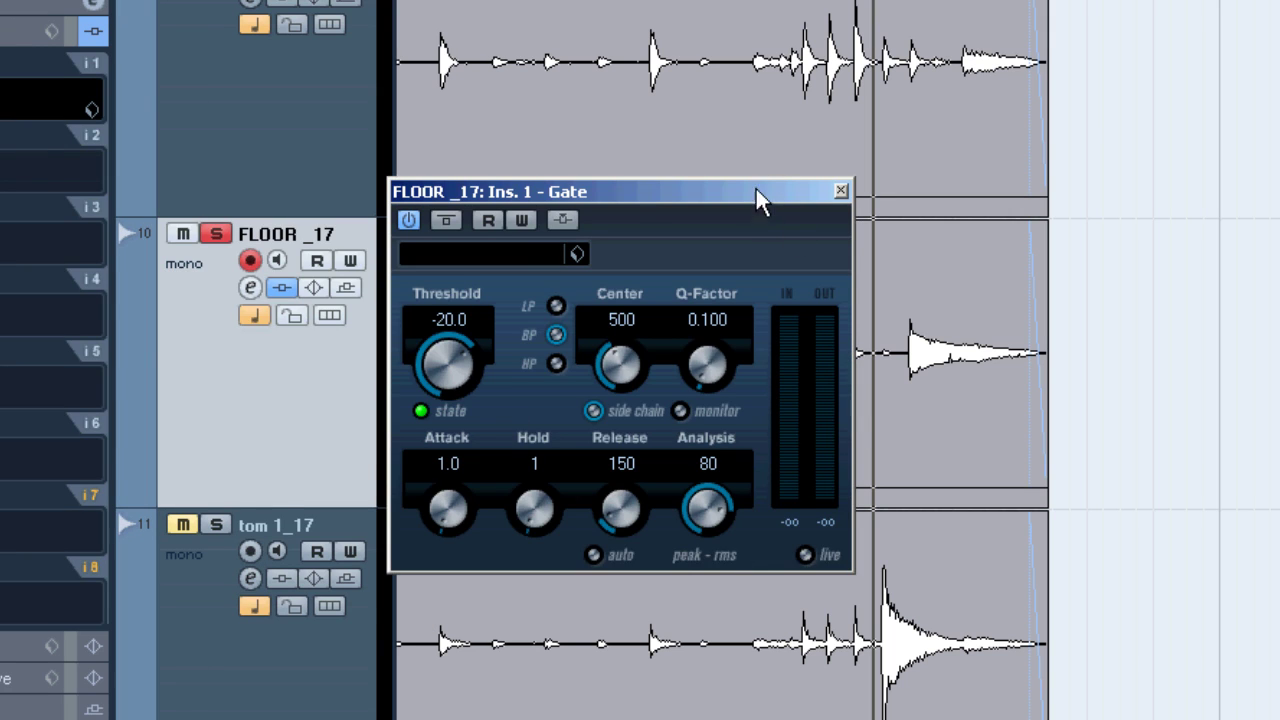
Move the gate window clear of the final tom hits and set its threshold to -23.4 and release to 219
drag(756, 189, 429, 67)
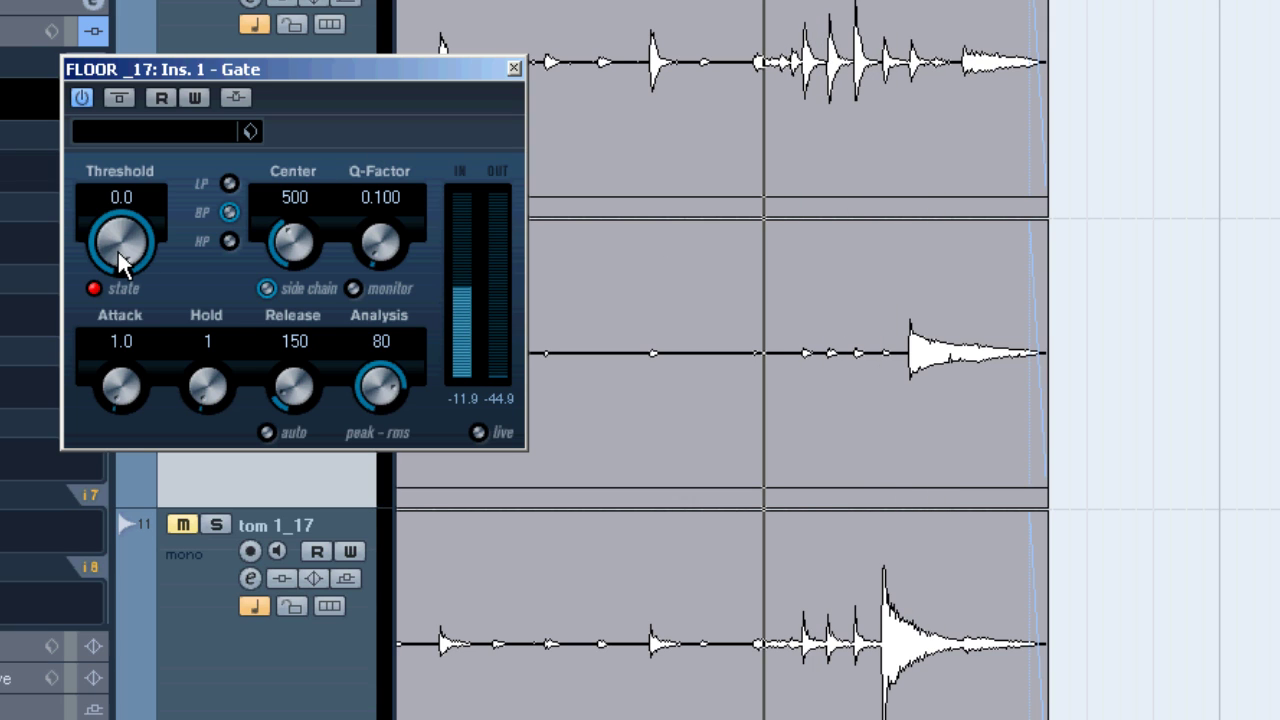
drag(118, 252, 117, 321)
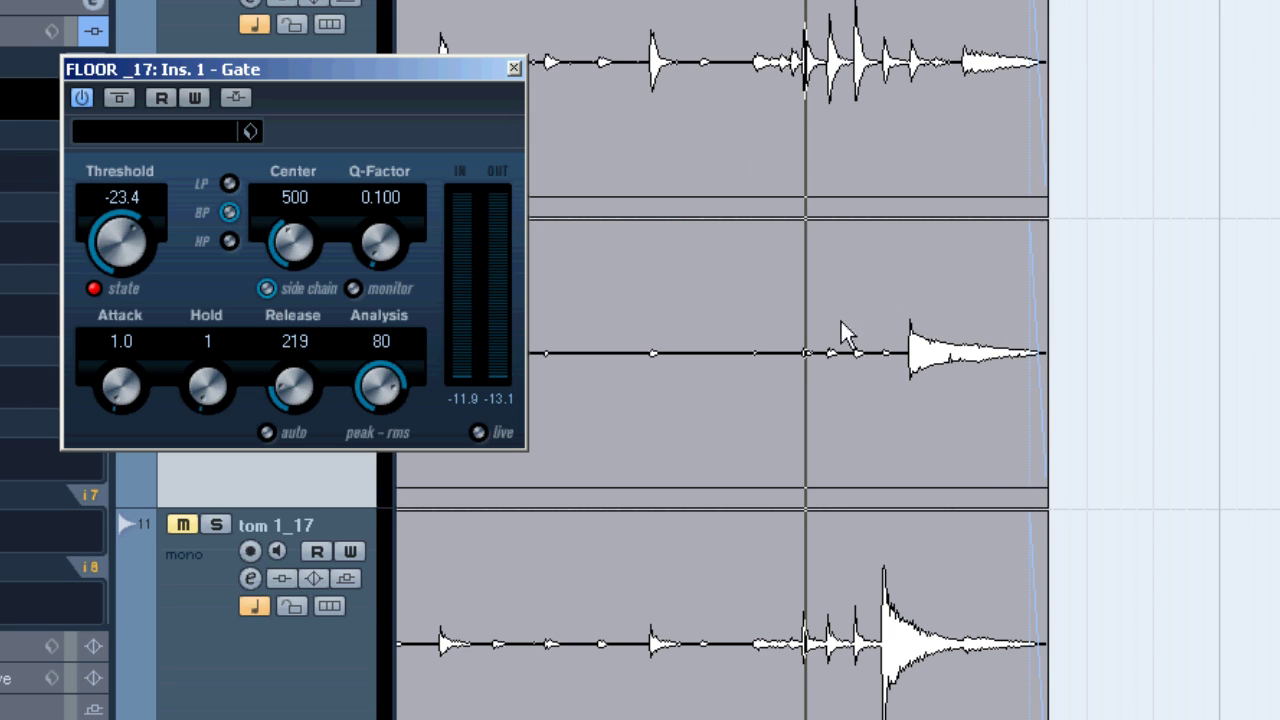
Move the FLOOR _17 gate window off the waveforms, play the gated track up to the final tom hits and close the window
key(g)
key(g)
key(g)
key(g)
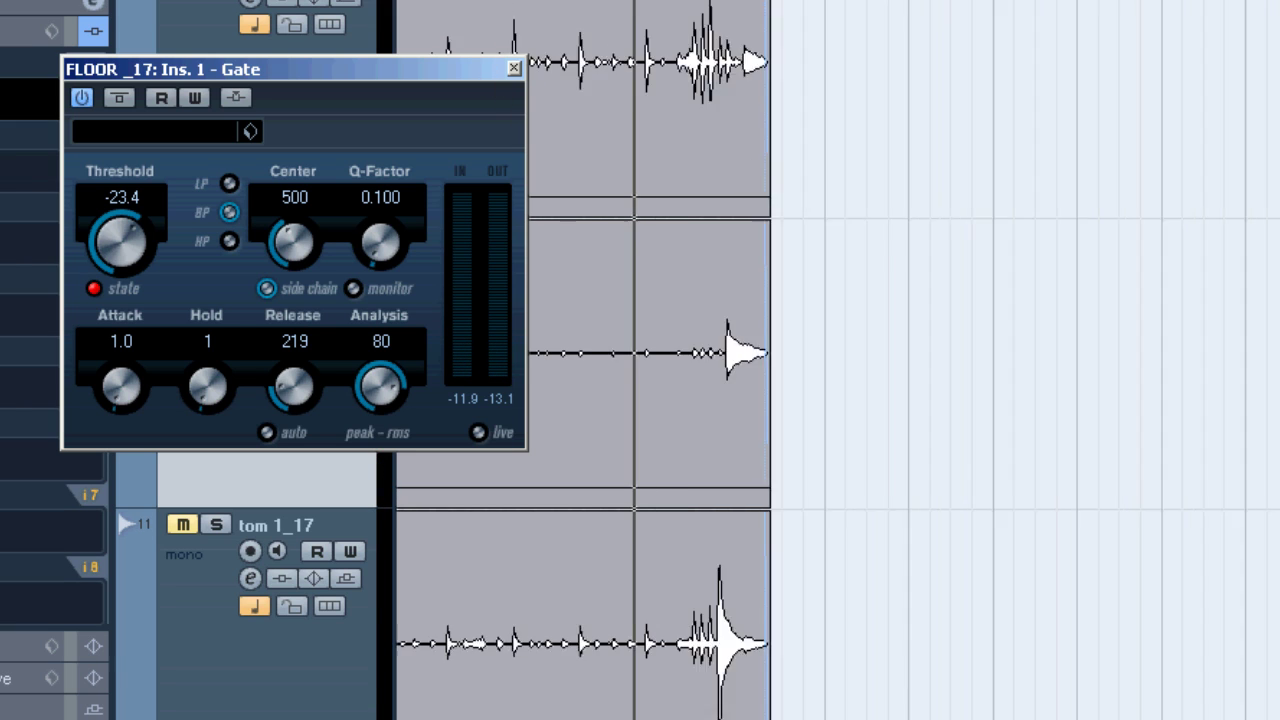
drag(430, 72, 1088, 80)
key(h)
key(h)
key(h)
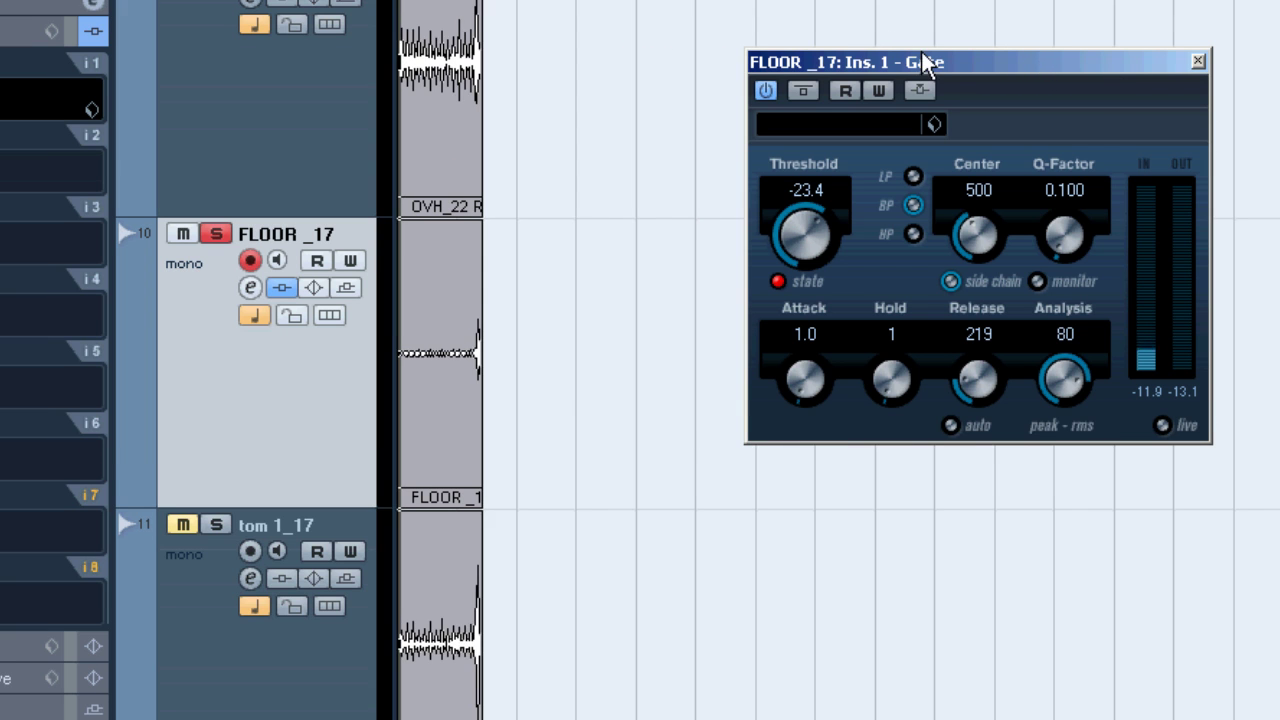
key(space)
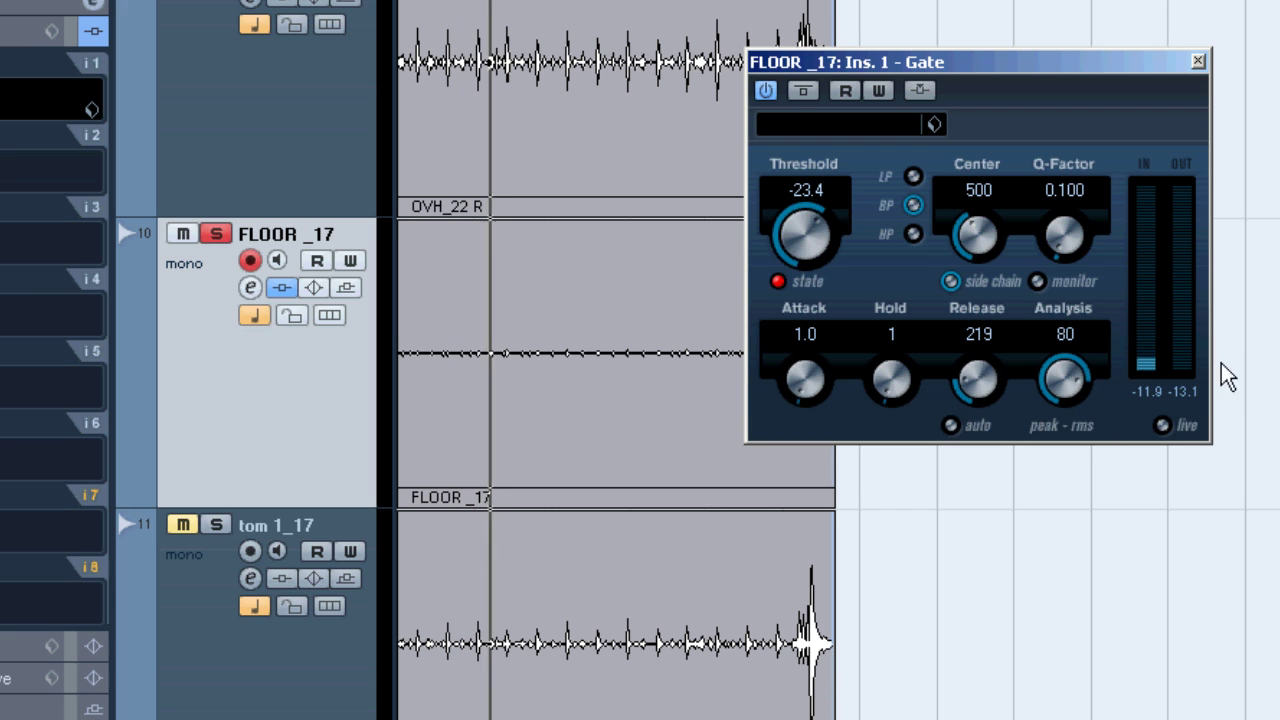
key(h)
key(h)
key(h)
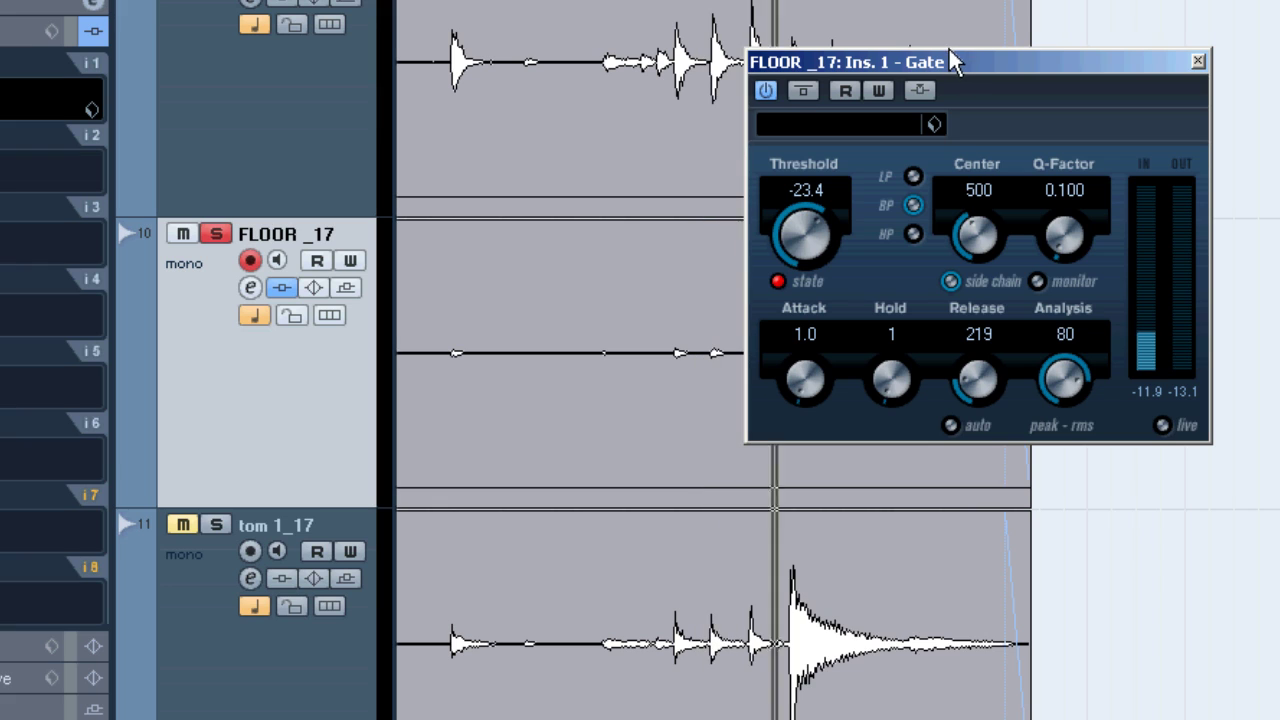
click(1198, 62)
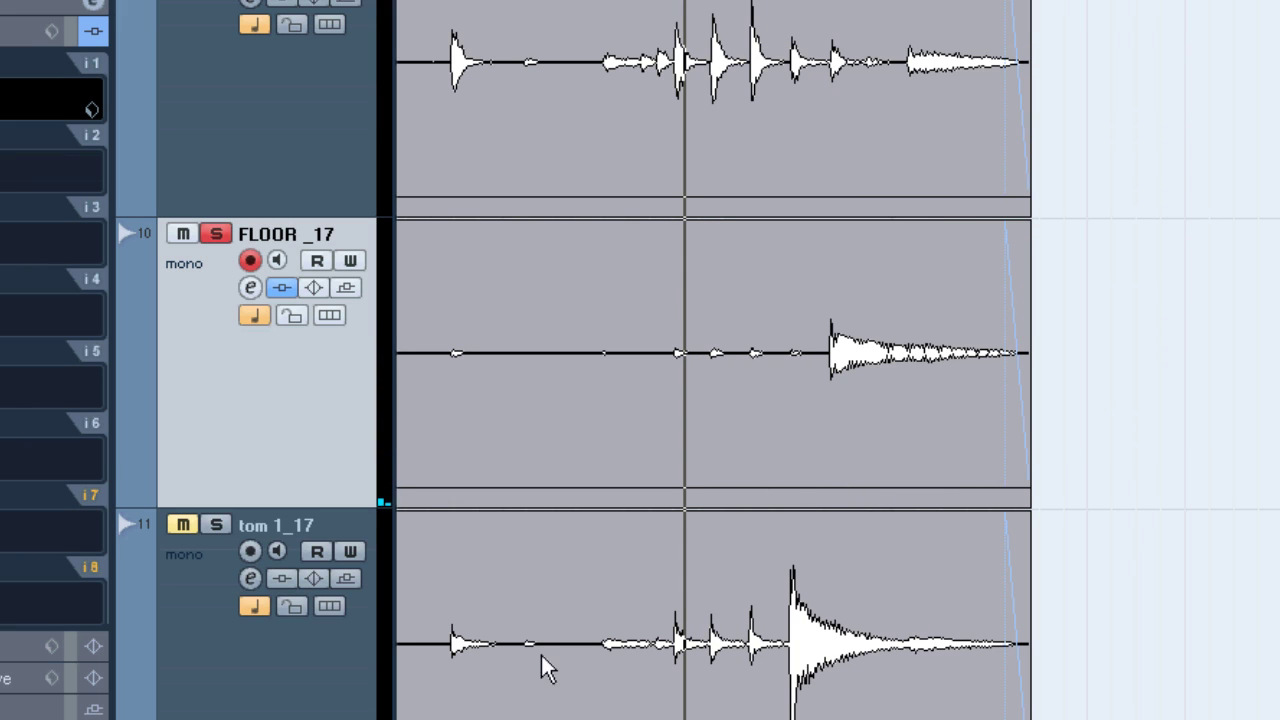
Solo and select the tom 1_17 track and add the Gate plug-in to its first insert slot
click(283, 620)
click(58, 66)
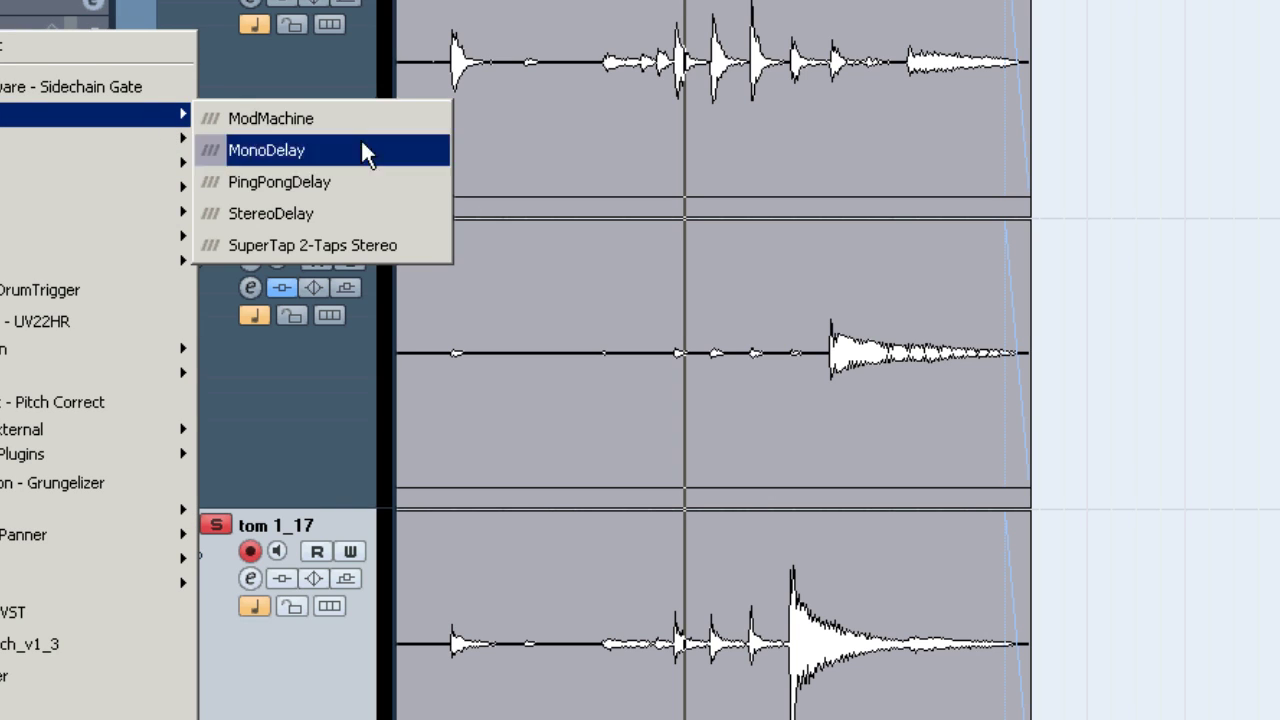
mouse_move(80, 168)
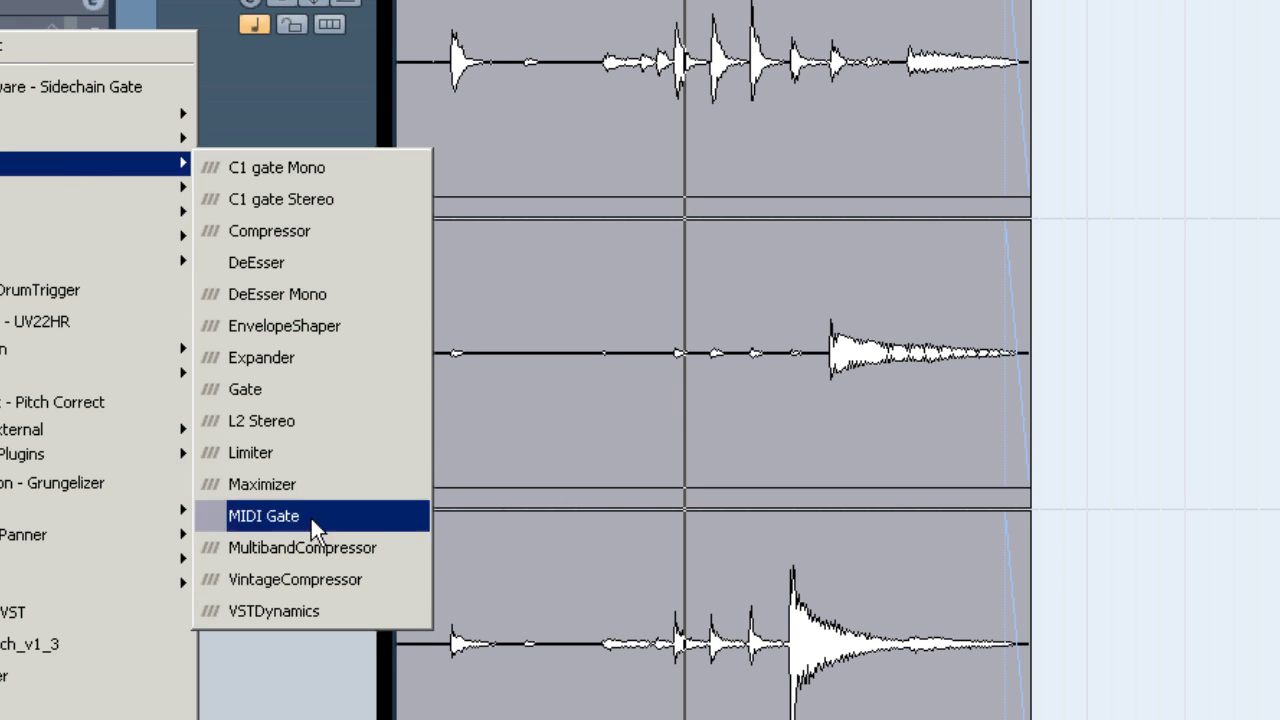
click(295, 391)
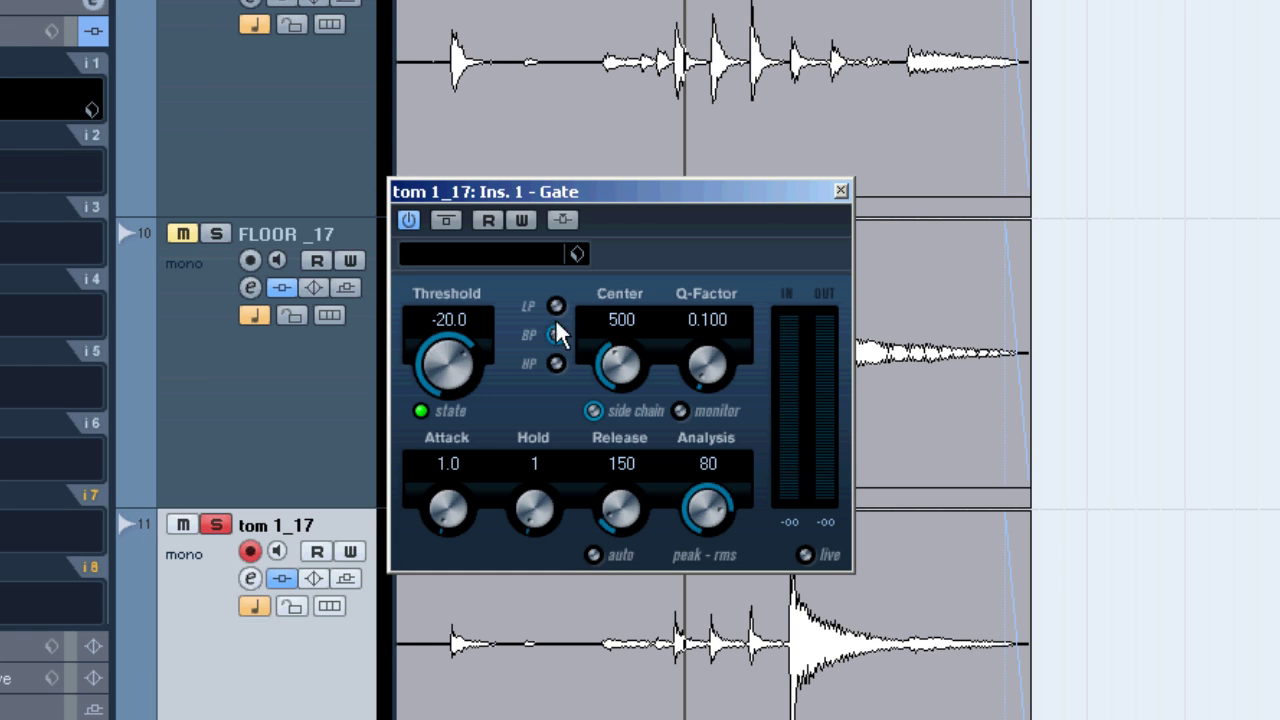
Set the tom 1_17 gate's threshold to -17.7, hold to 61 and release to 204 during playback and close its window
drag(590, 195, 822, 64)
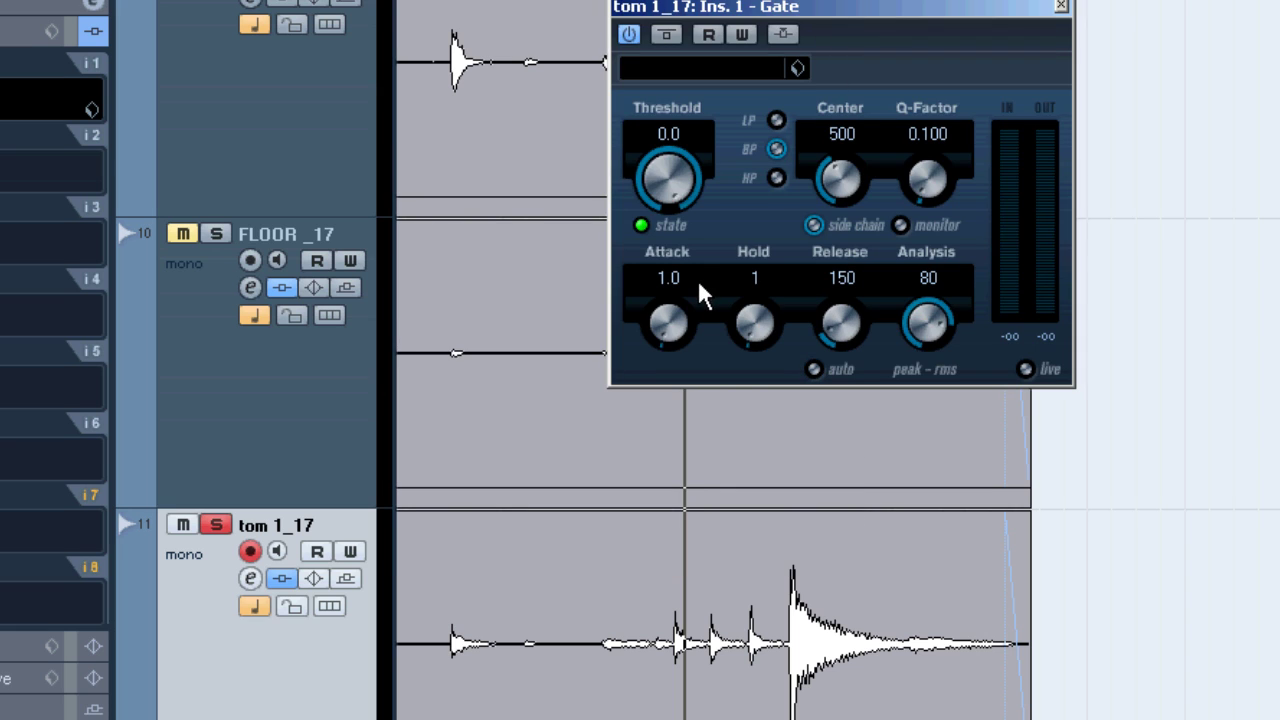
key(space)
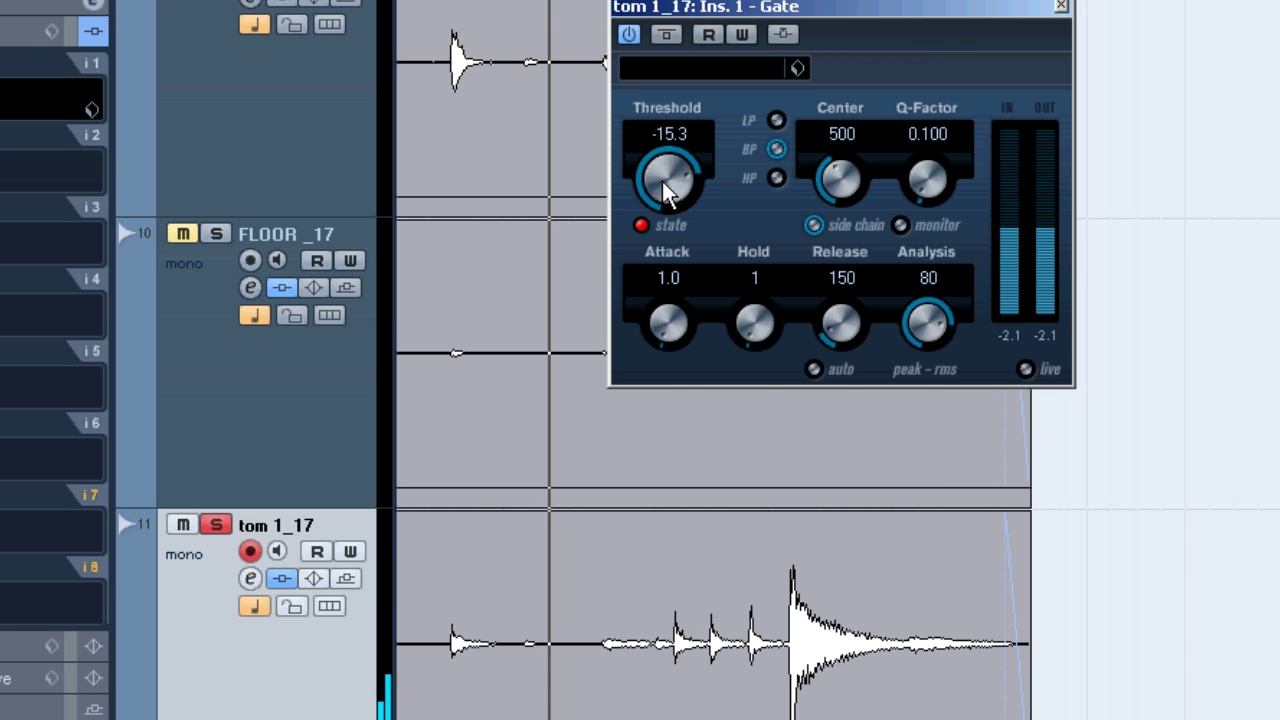
drag(662, 181, 659, 188)
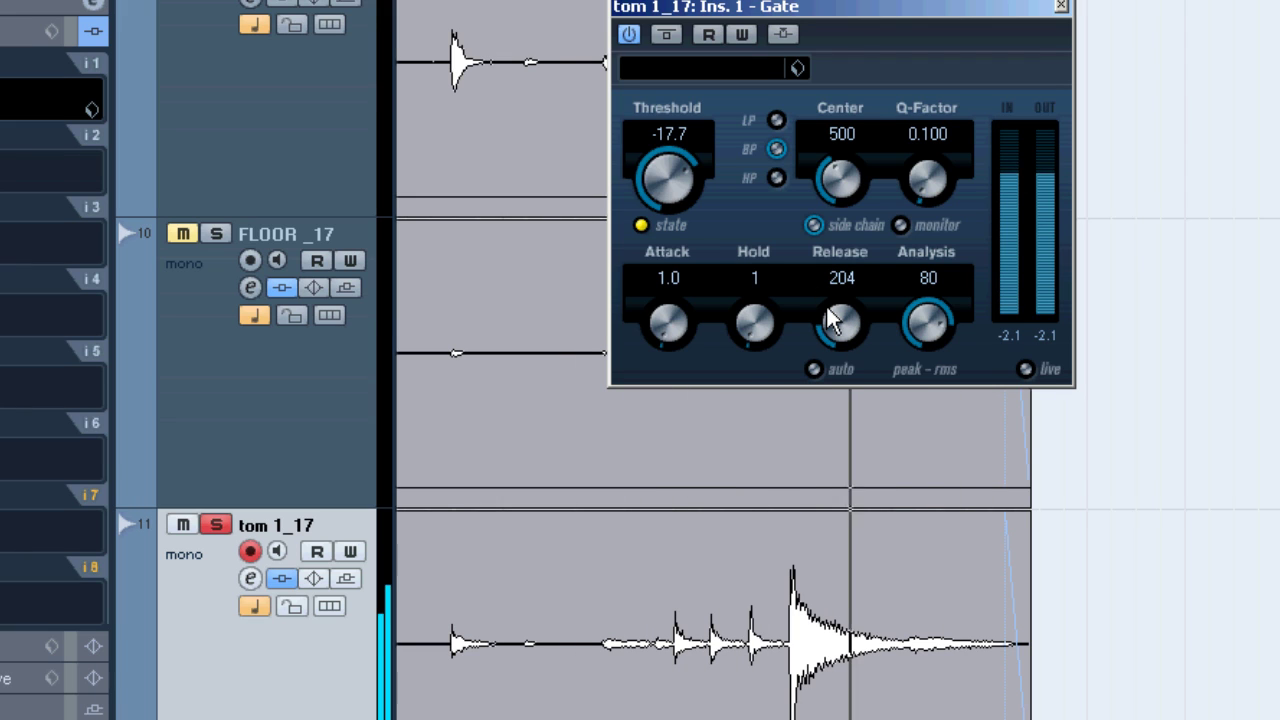
drag(748, 312, 750, 316)
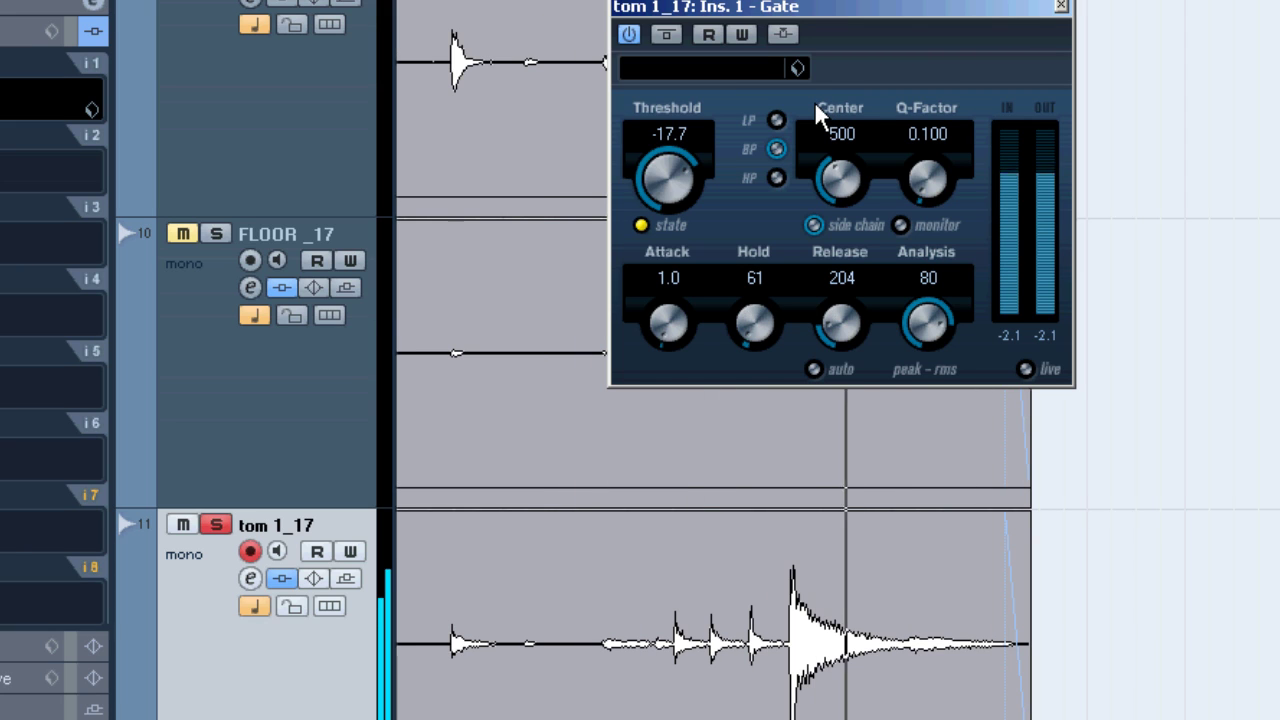
click(1062, 8)
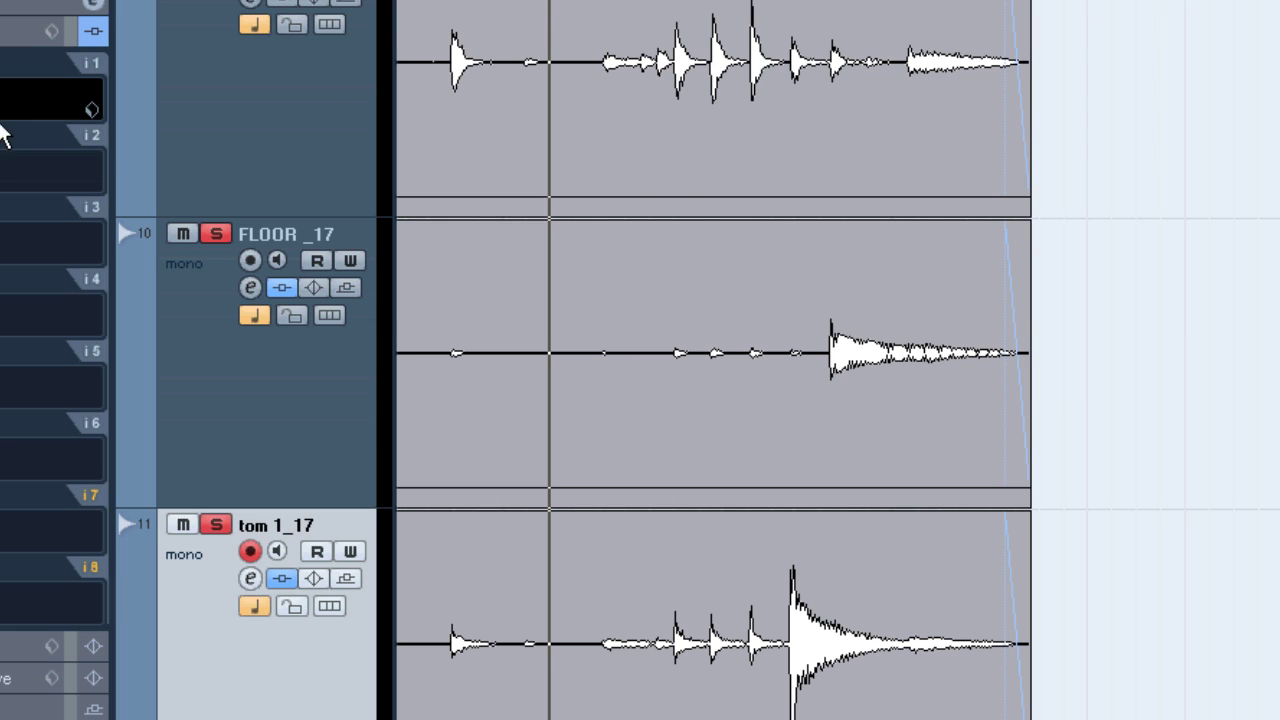
Check the panning of tom 1_17 and FLOOR _17 and play both gated tom tracks together over the final hits
click(20, 30)
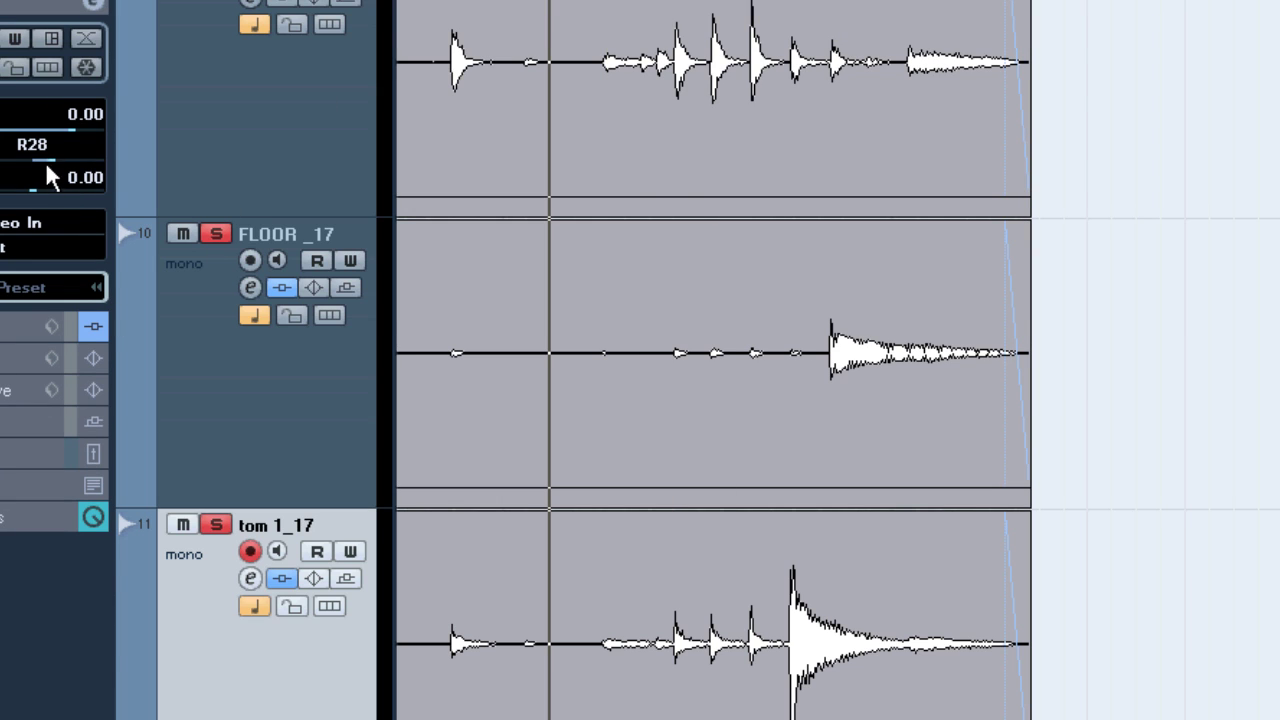
click(227, 418)
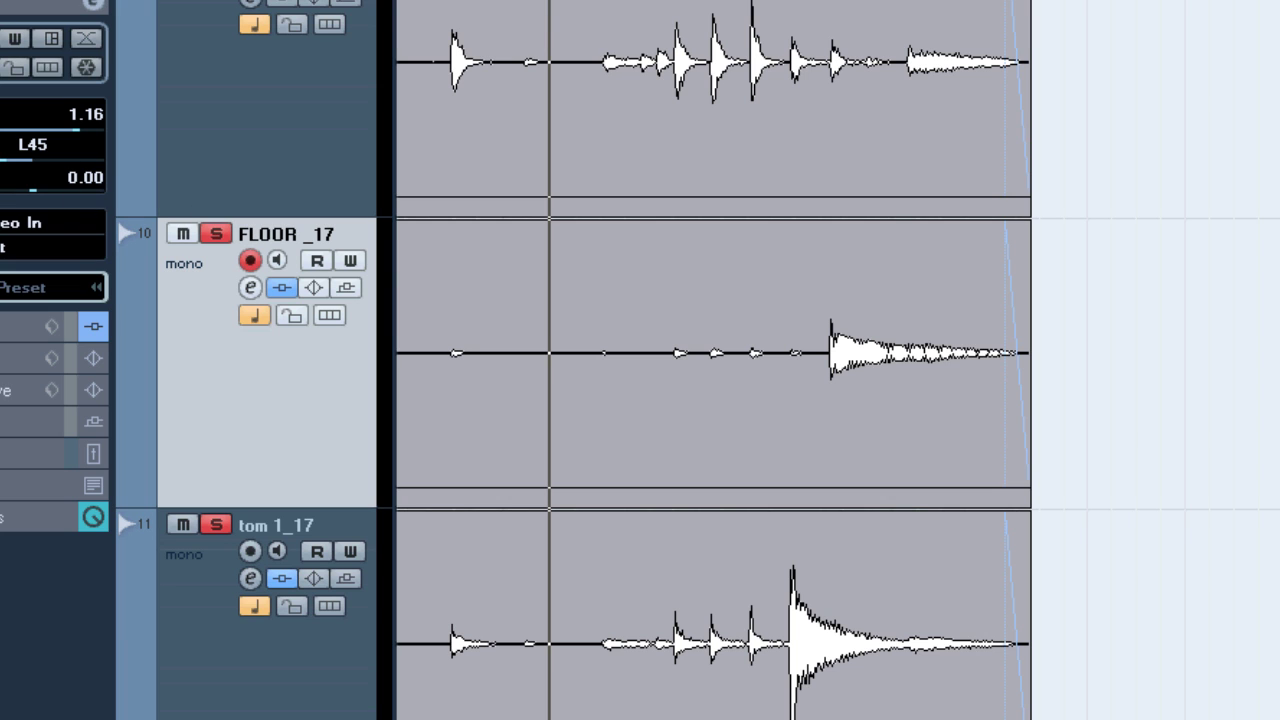
key(space)
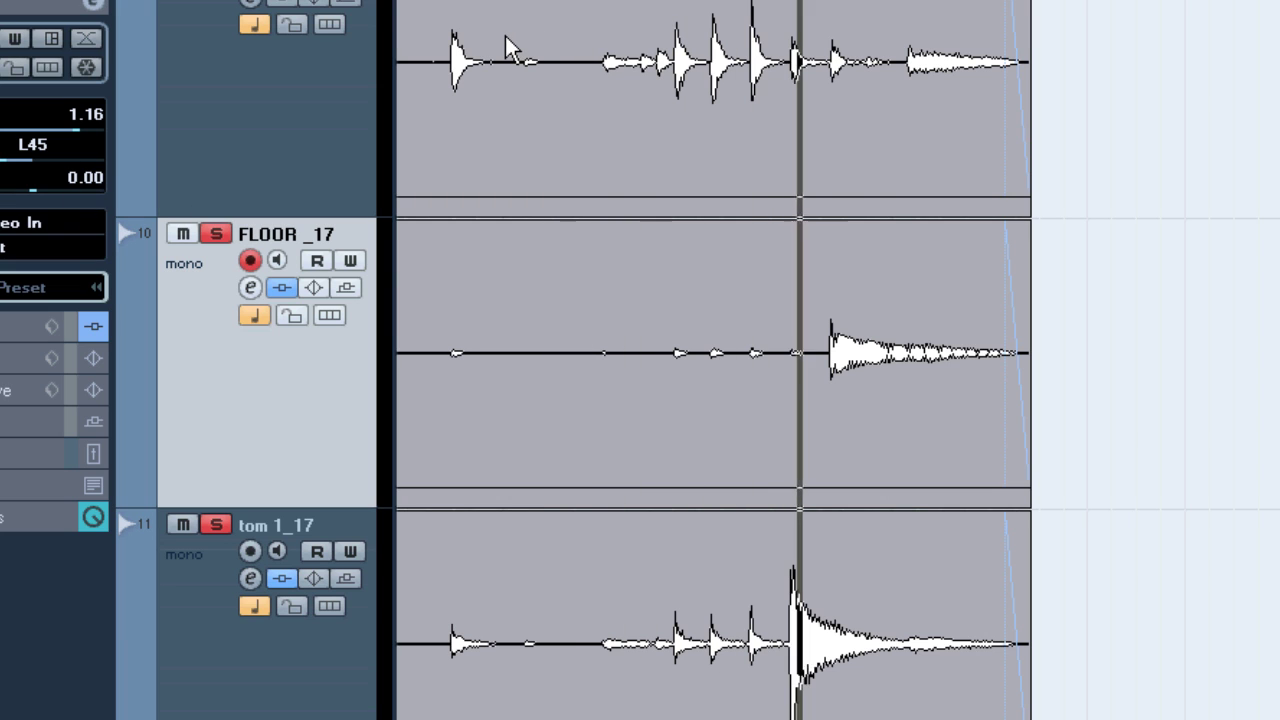
key(space)
key(g)
key(g)
key(g)
key(g)
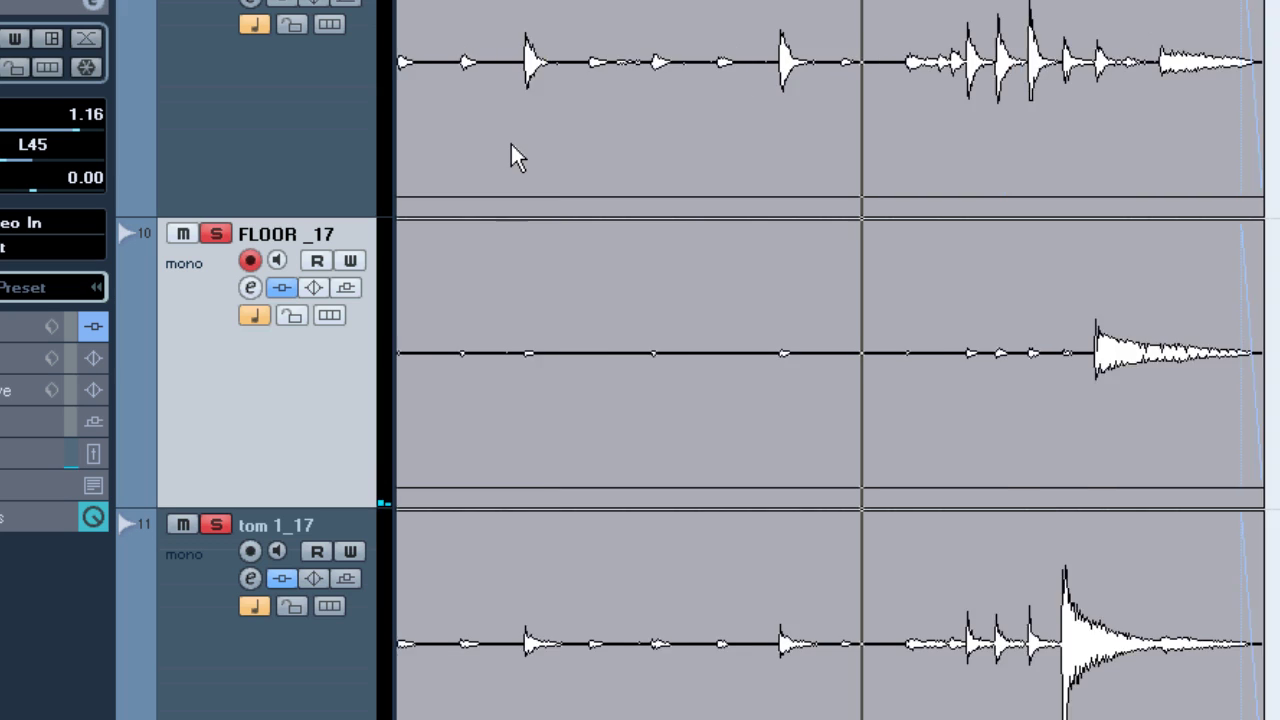
key(g)
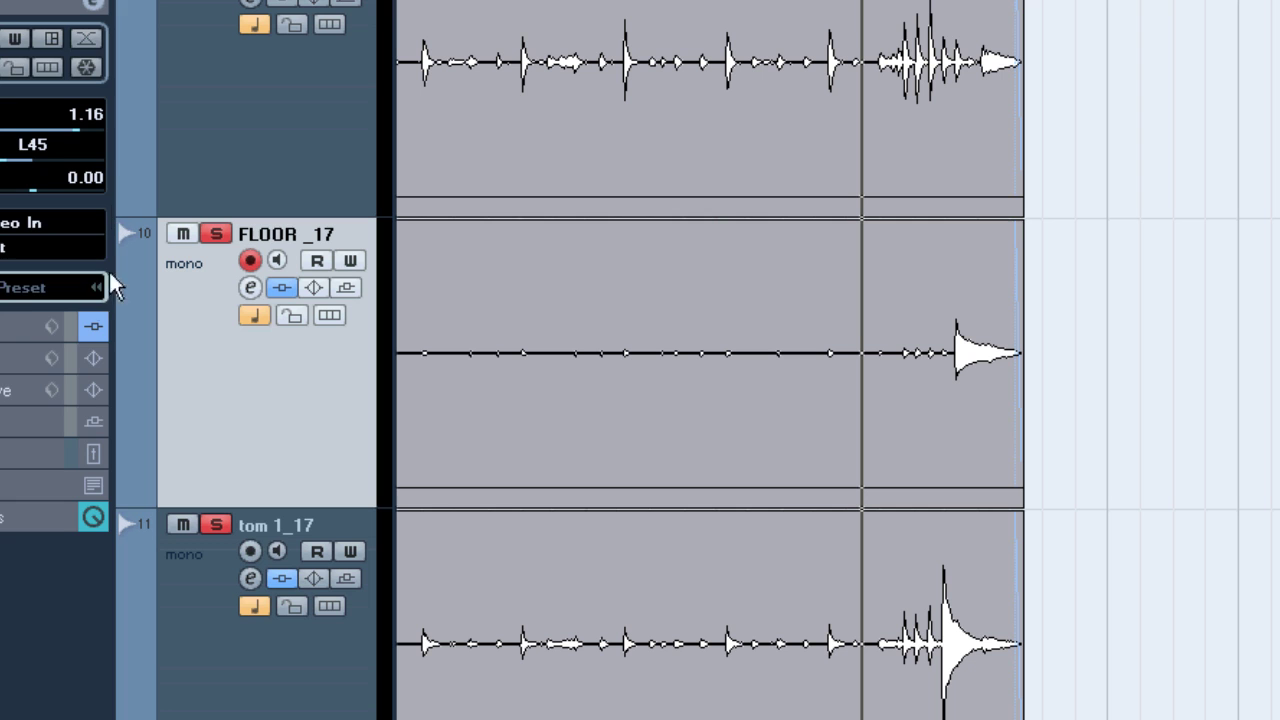
Show the FLOOR _17 inserts, unsolo FLOOR _17 and tom 1_17, and play the full kit through the final fill
click(29, 325)
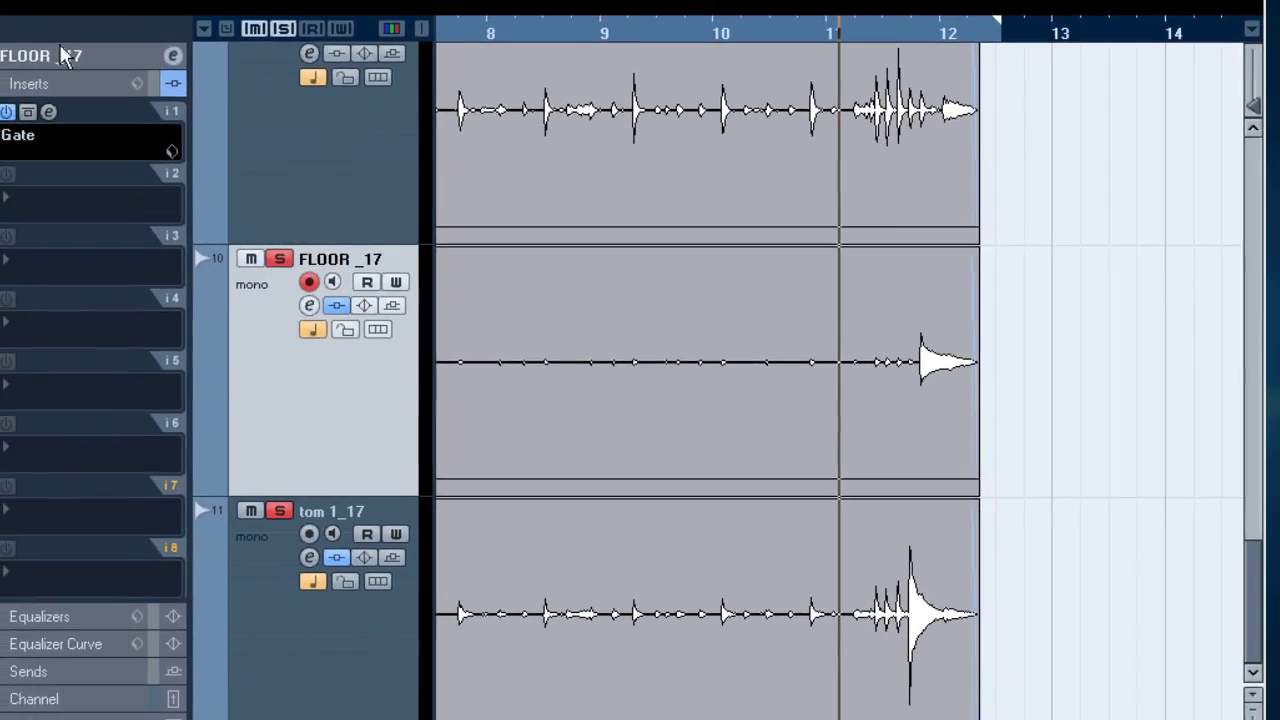
click(303, 268)
click(302, 506)
click(760, 82)
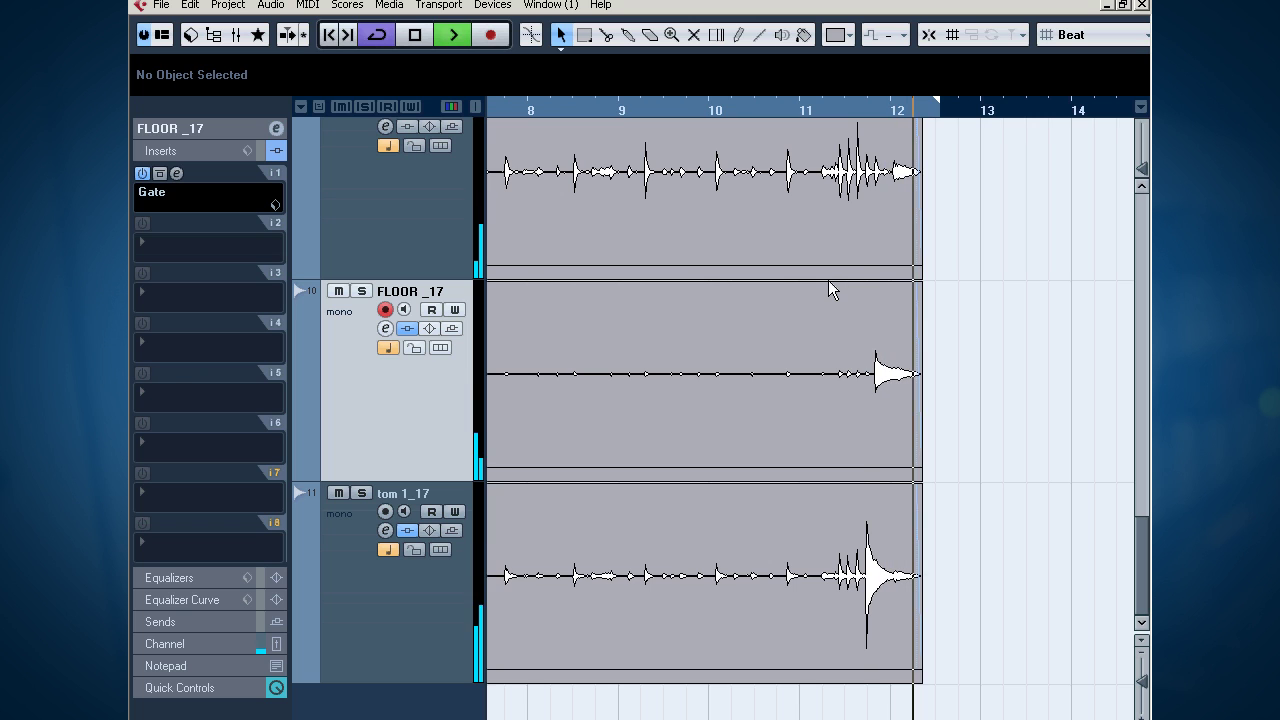
key(space)
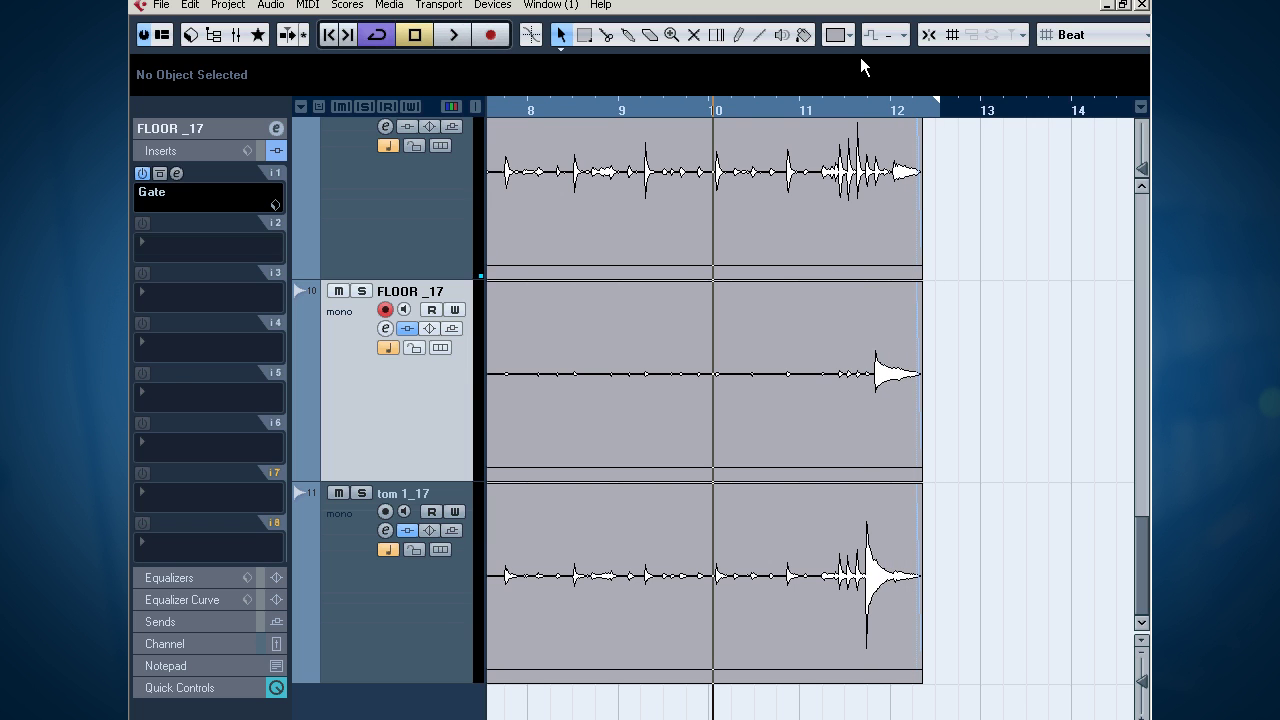
Return to the start, bypass the inserts on the tom and kick tracks and play the full kit ungated
key(g)
key(g)
key(g)
key(g)
key(Home)
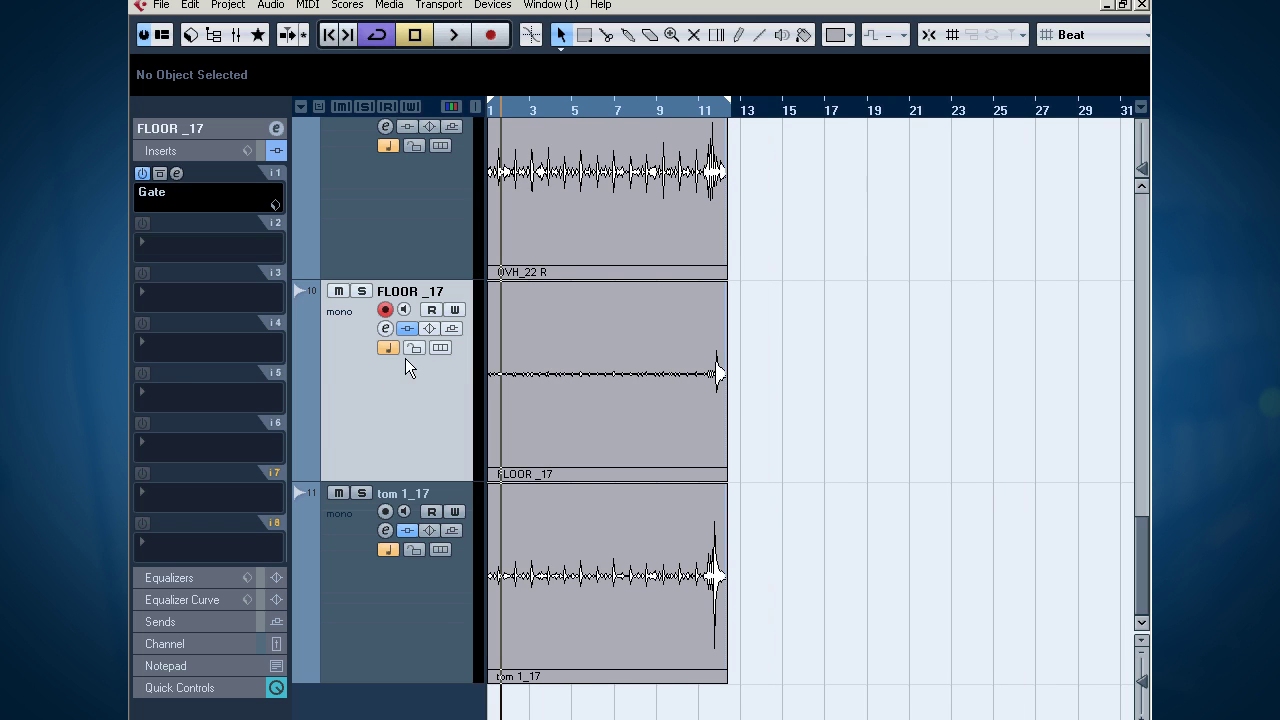
click(407, 328)
scroll(578, 339, up, 10)
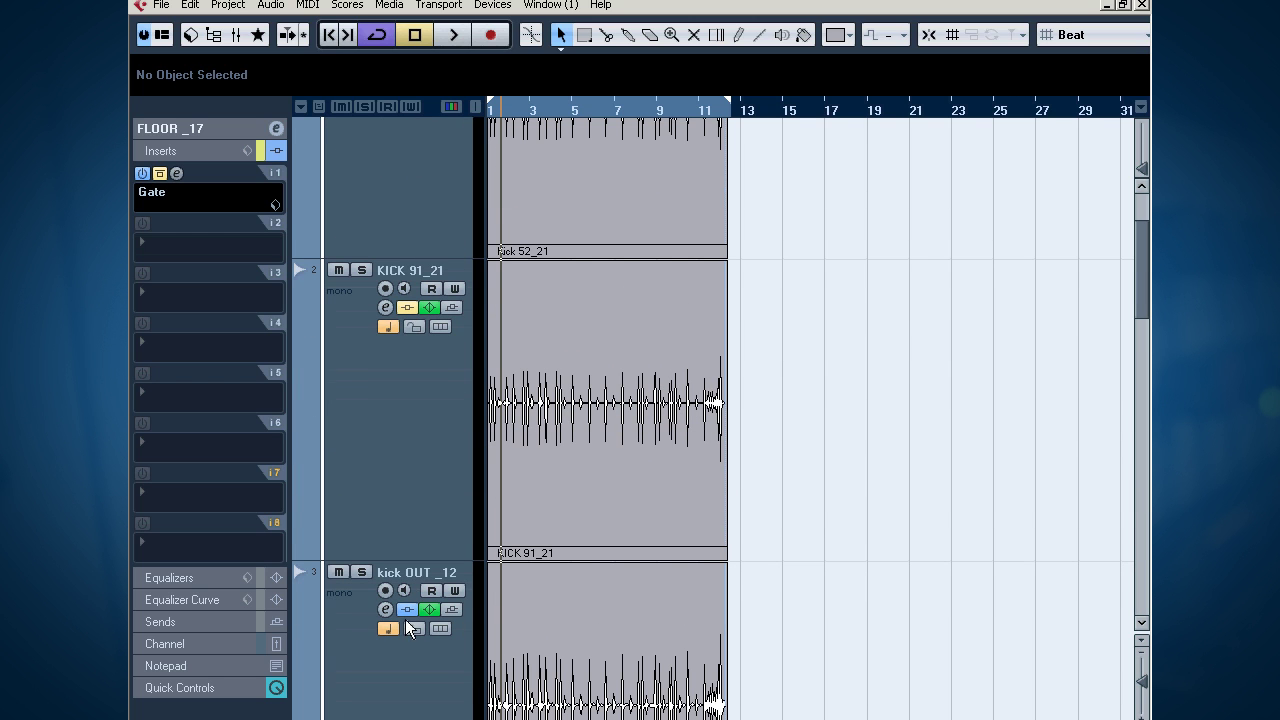
scroll(553, 311, up, 4)
key(space)
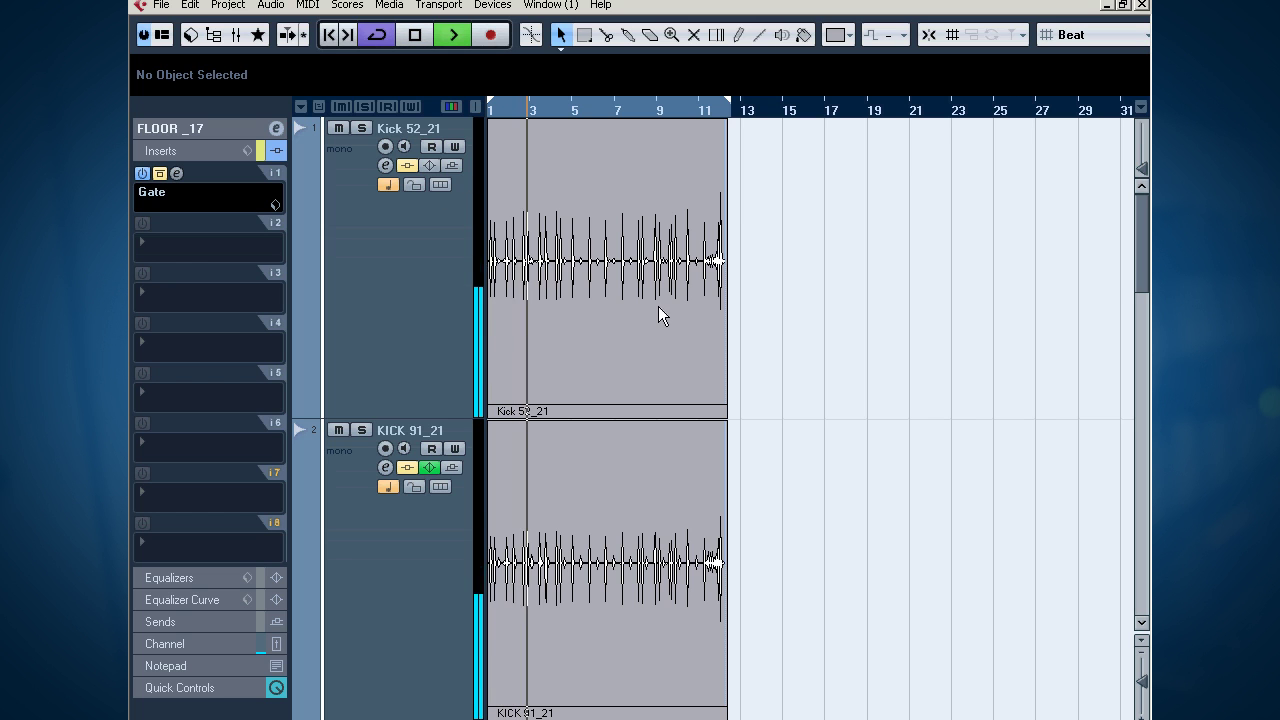
Reactivate the inserts on the tom and kick tracks during playback to compare the gated kit
scroll(617, 363, down, 10)
scroll(524, 443, down, 8)
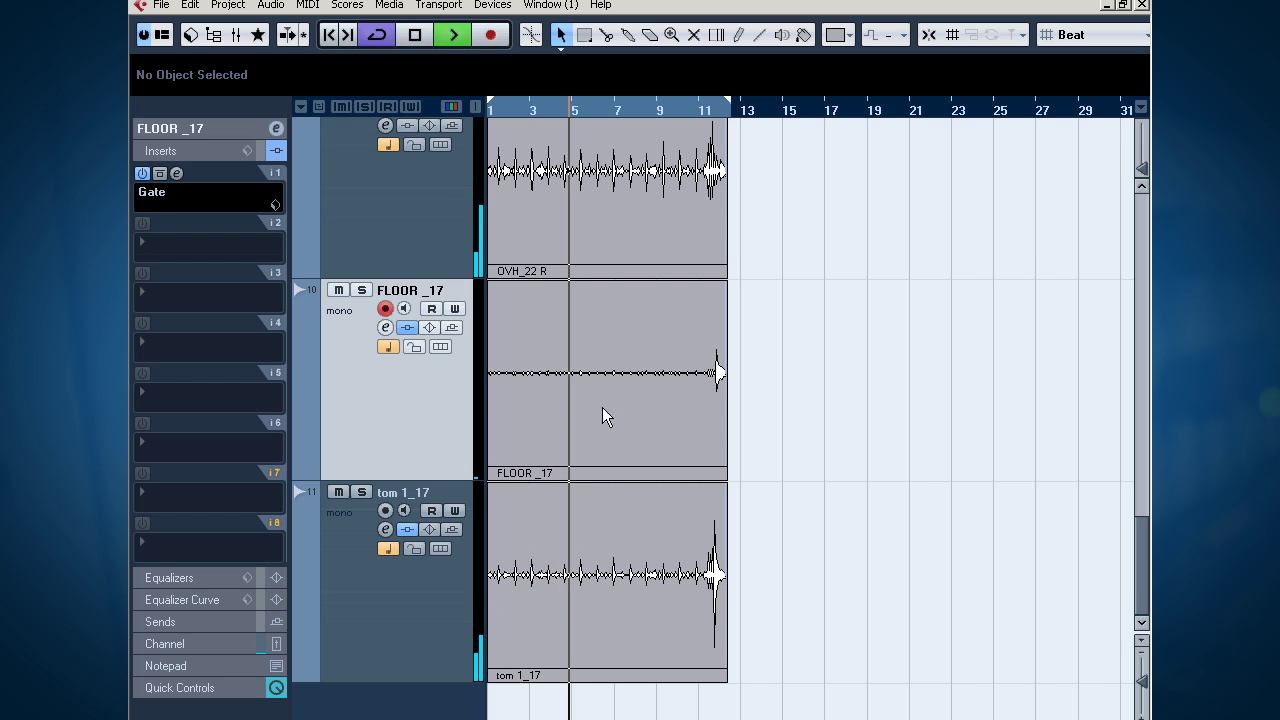
scroll(566, 394, up, 15)
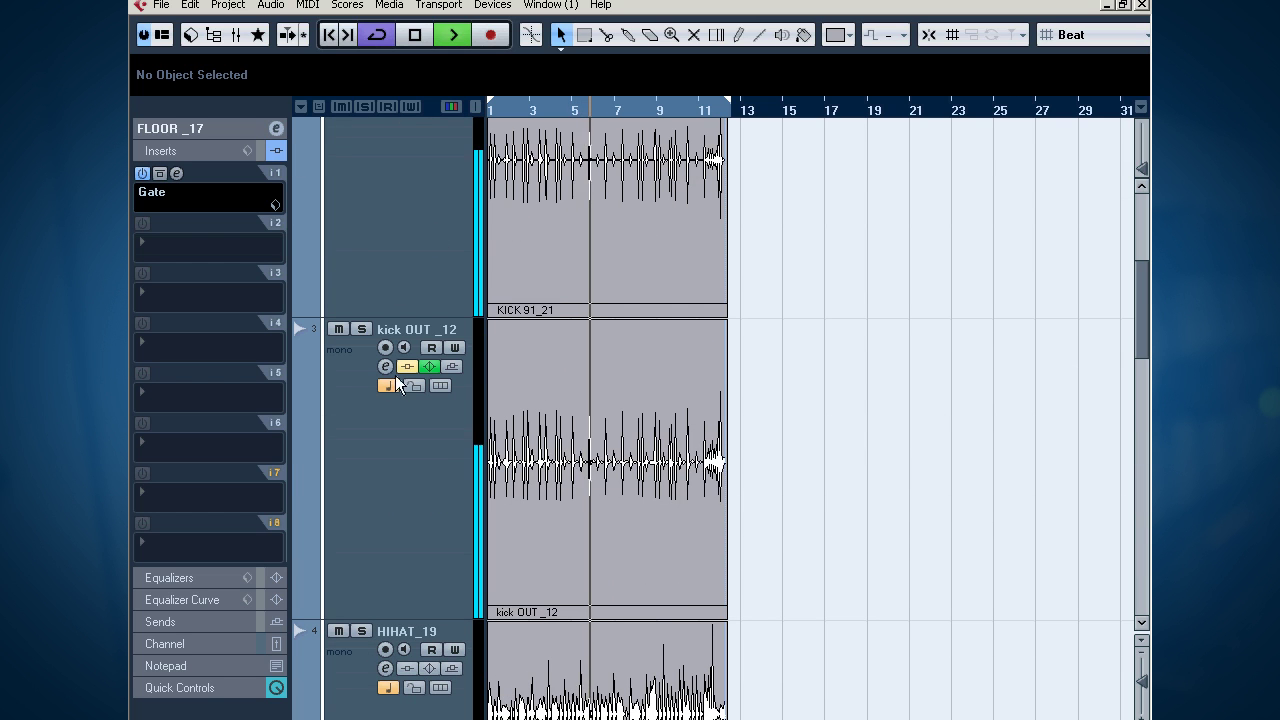
scroll(550, 360, up, 3)
click(403, 125)
click(408, 428)
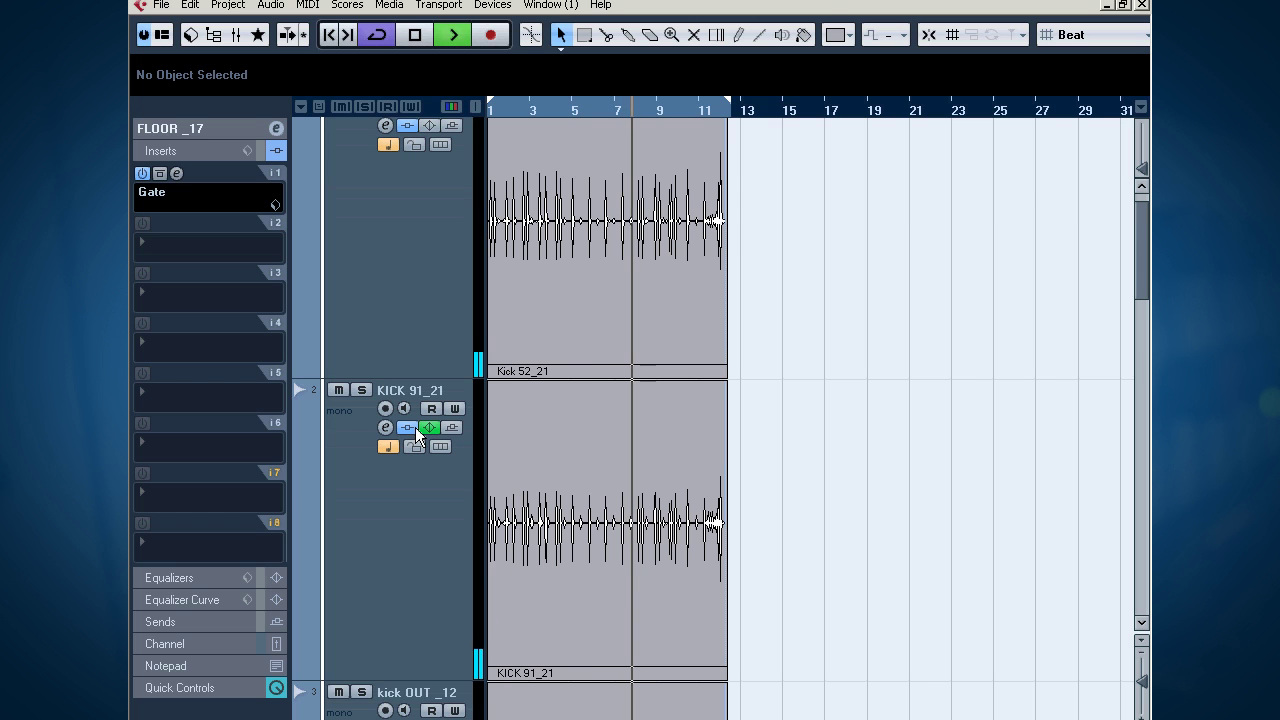
Listen to the full gated kit through the final fill, stop playback and show the whole recording
key(h)
key(h)
key(h)
key(h)
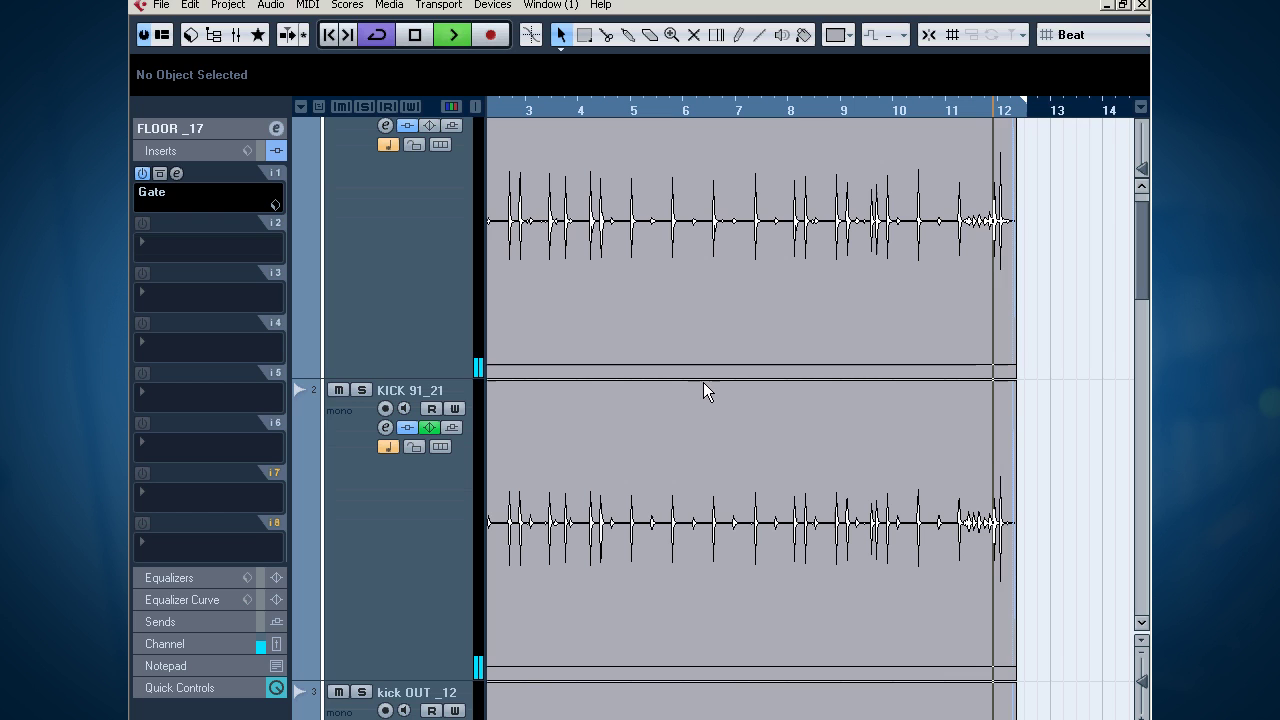
key(space)
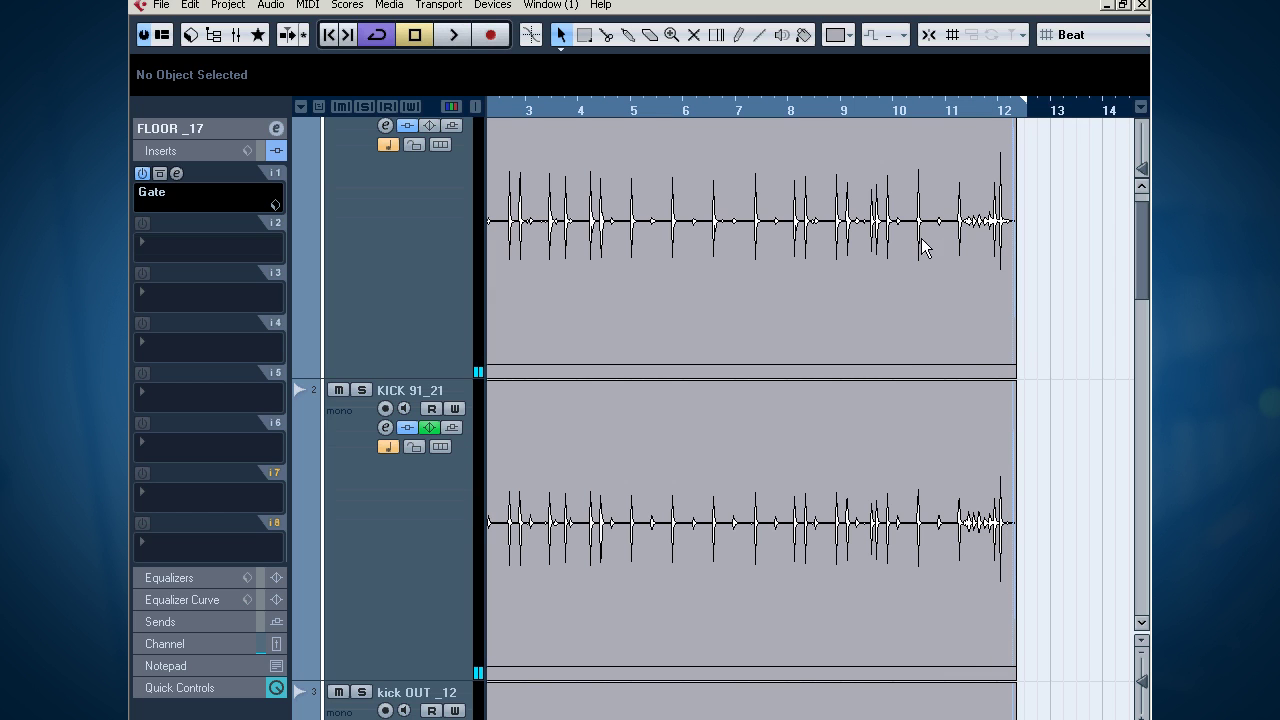
key(g)
key(g)
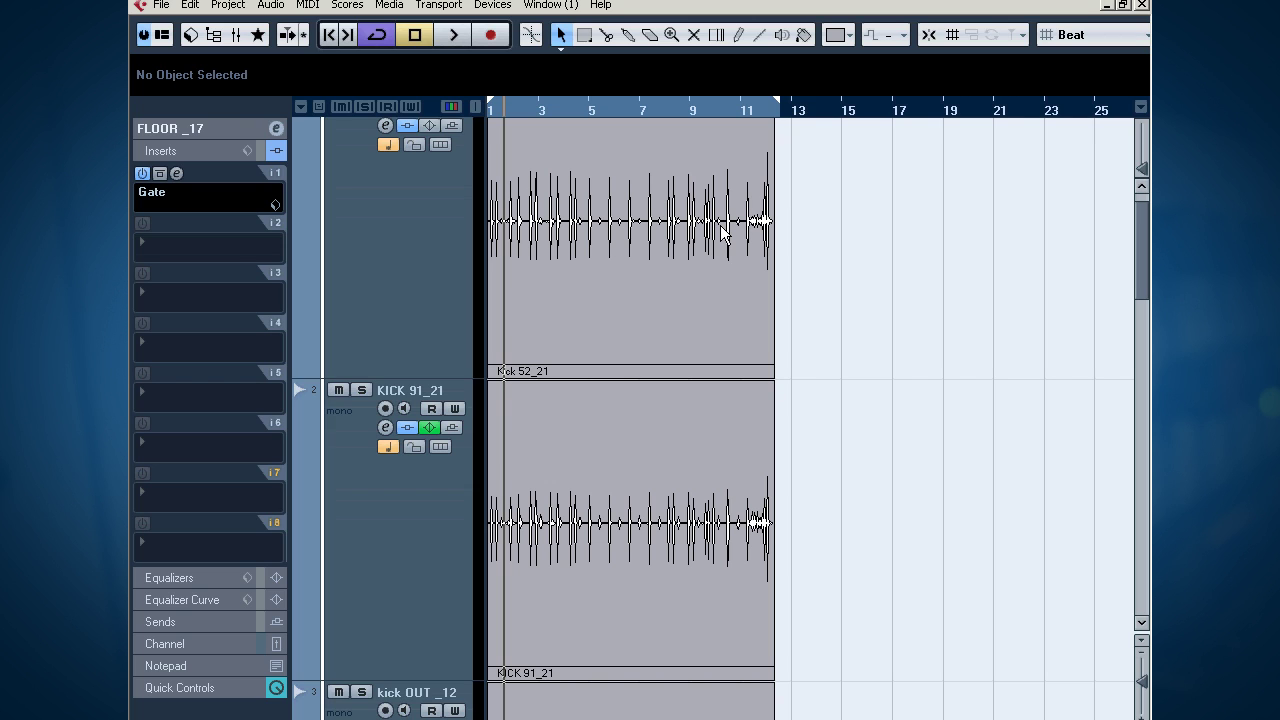
Reduce the track heights to an overview, select the three snare tracks and enlarge the tracks to show the snare waveforms
scroll(750, 316, up, 2)
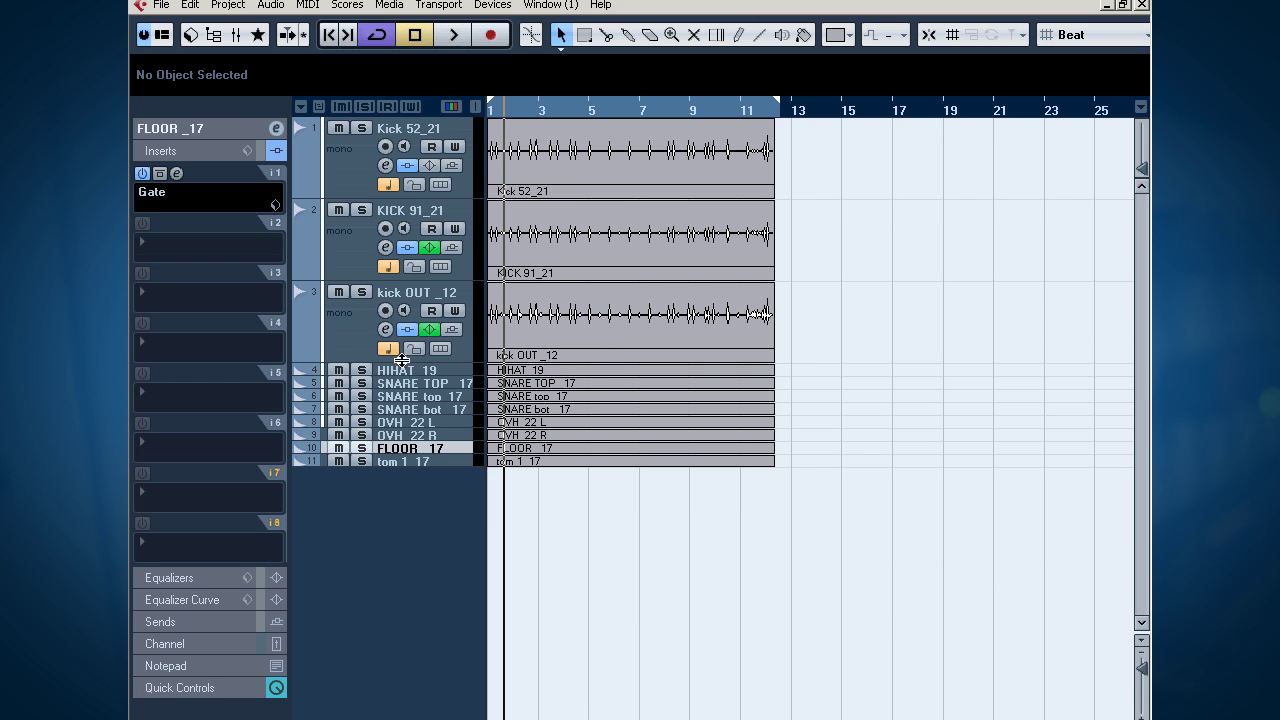
click(437, 381)
shift+click(445, 410)
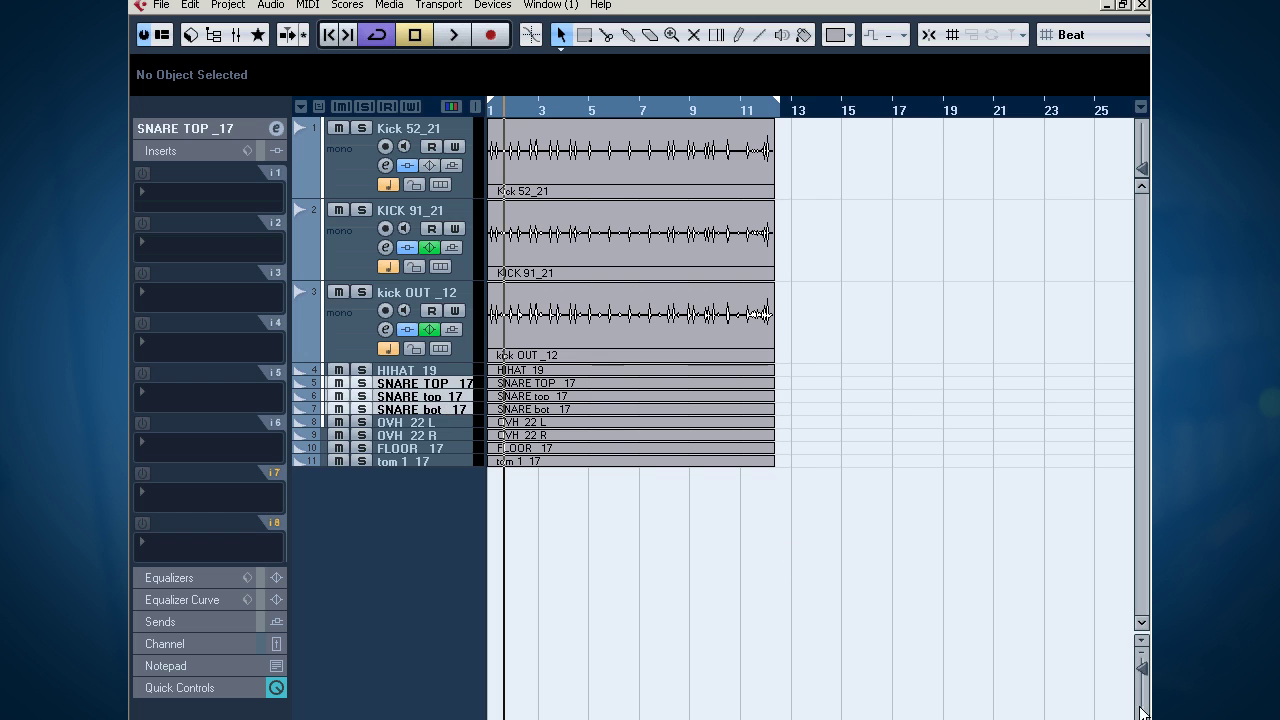
drag(1146, 677, 1146, 682)
scroll(589, 420, down, 6)
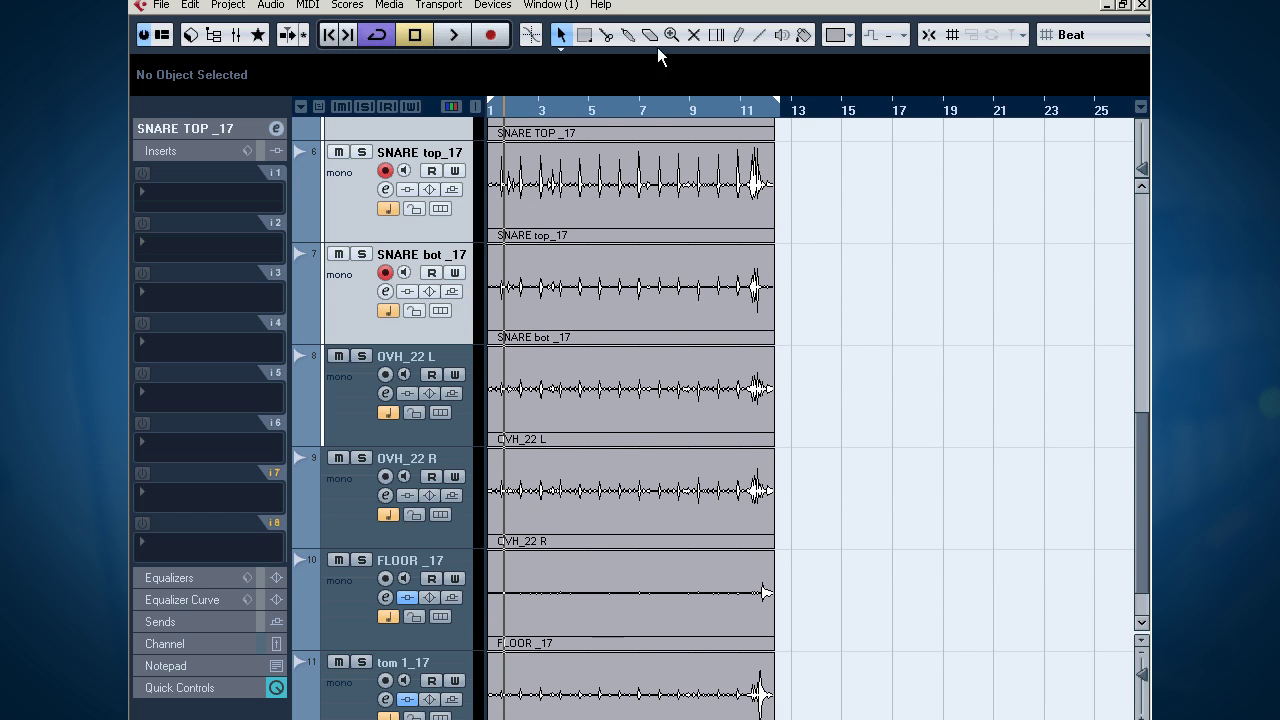
Solo the SNARE top_17 track from bar 3 and load a C1 gate Mono in its first insert slot
drag(520, 103, 368, 194)
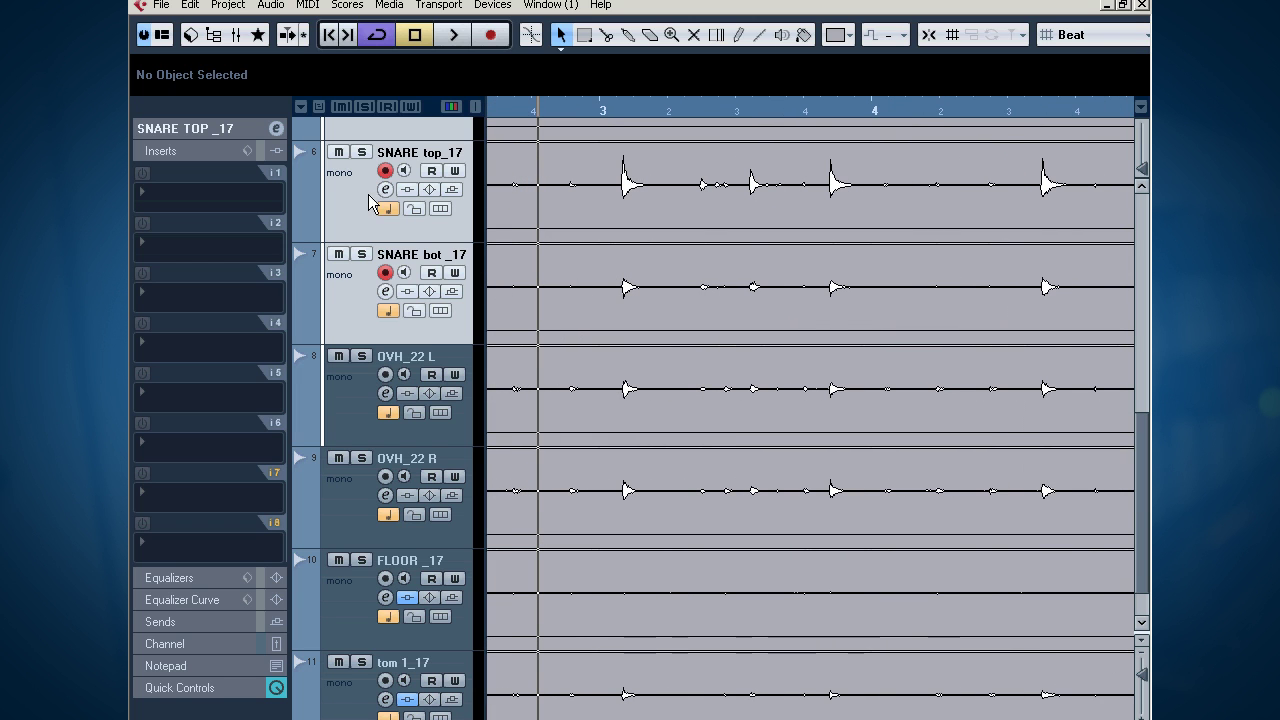
click(368, 194)
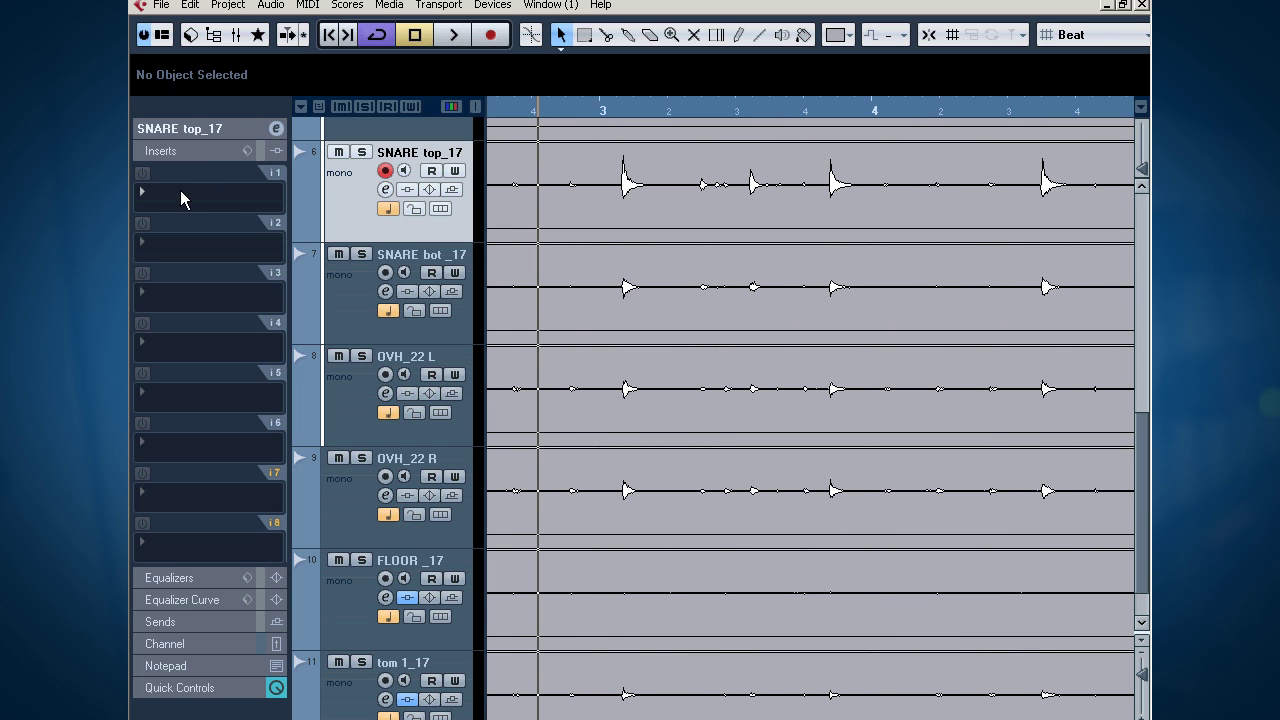
drag(614, 108, 614, 116)
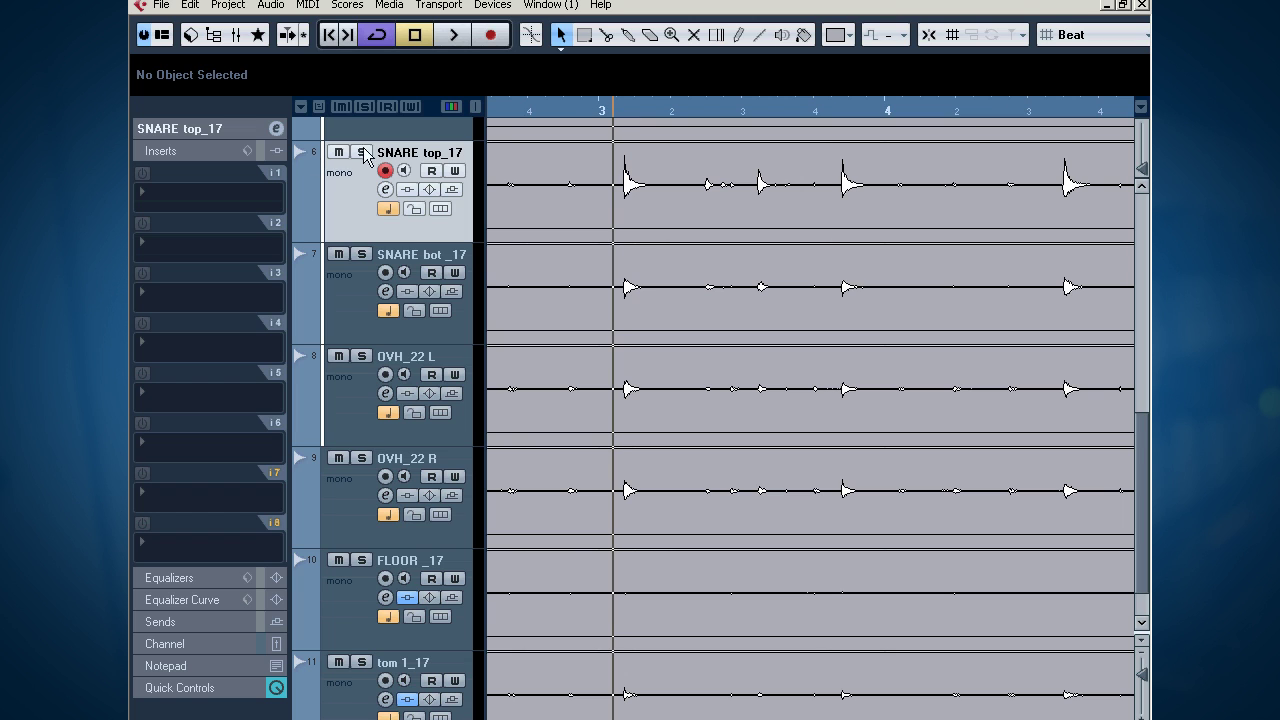
click(362, 153)
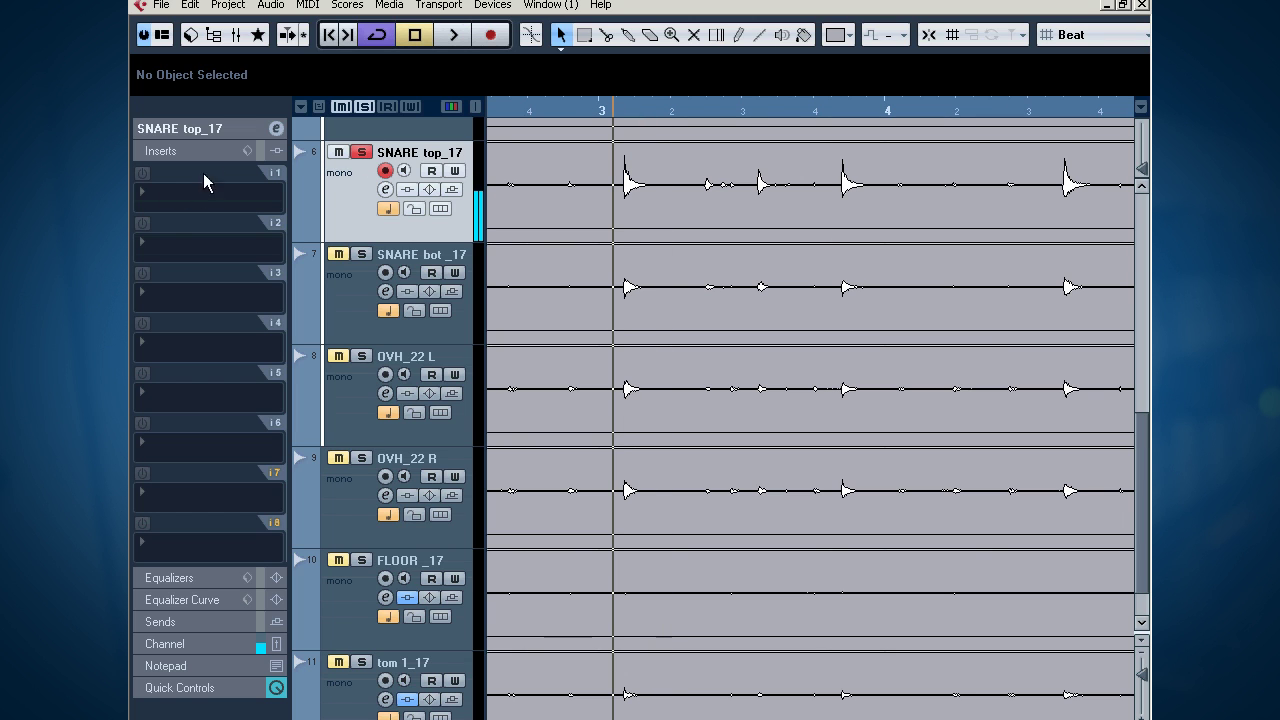
click(205, 183)
mouse_move(337, 242)
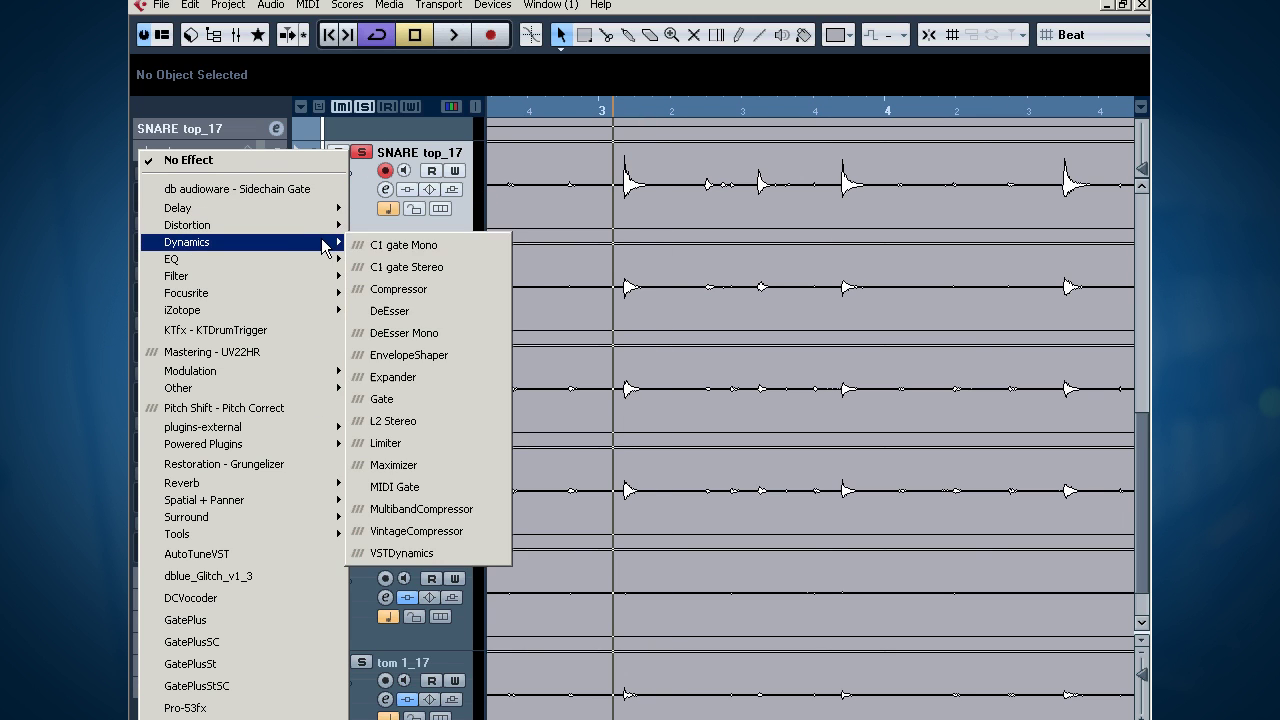
click(428, 248)
During playback, set the SNARE top_17 gate's open and close thresholds to -20.1, attack to 1.53, release to 65 and hold to 2.68
key(space)
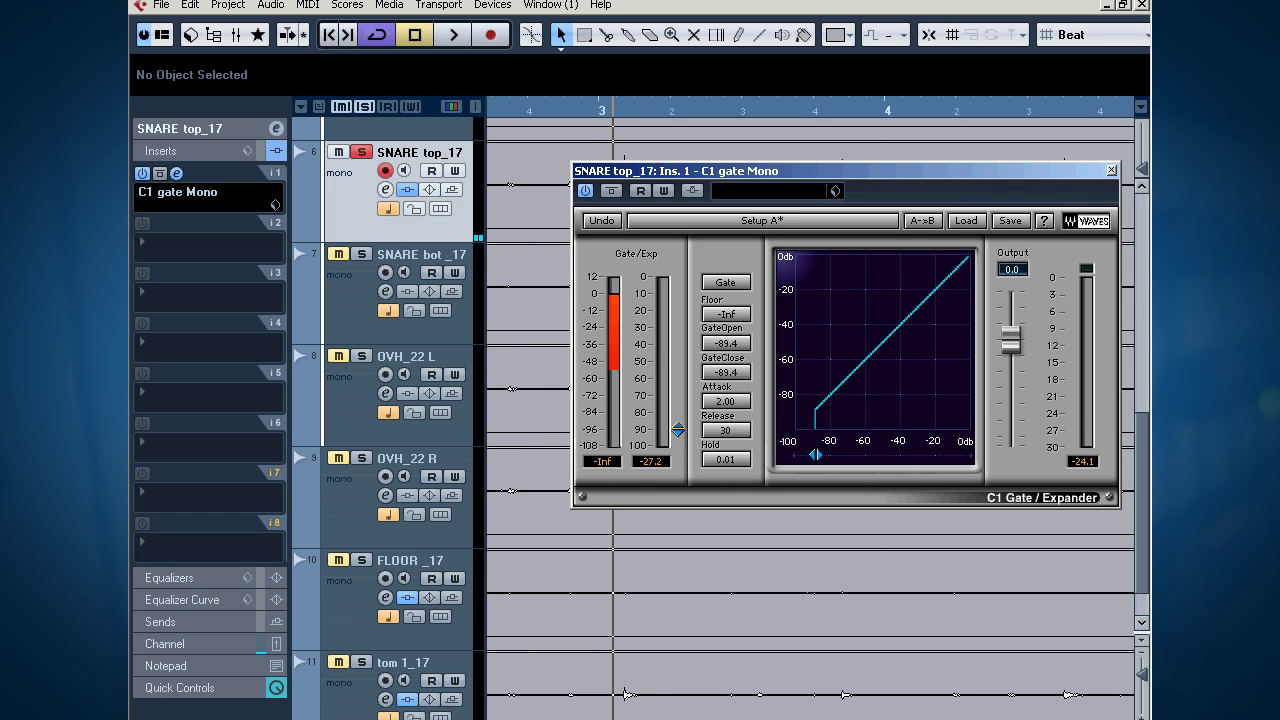
drag(678, 337, 678, 318)
key(space)
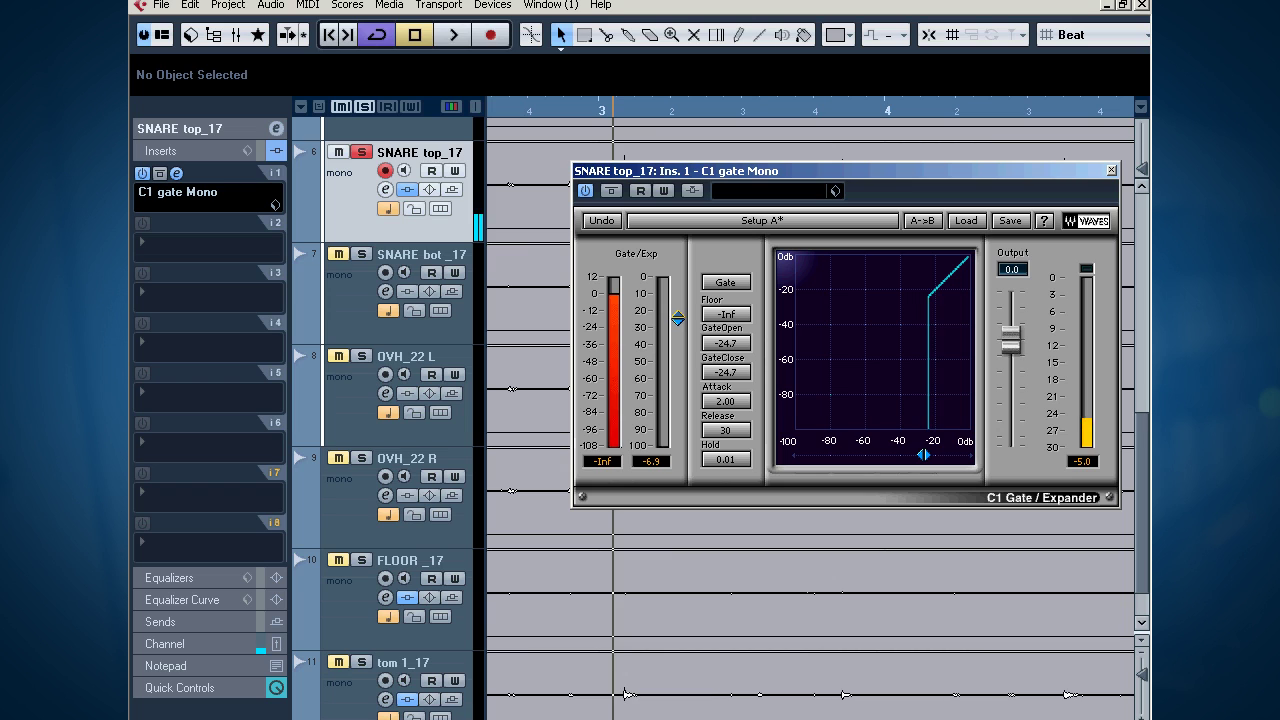
key(space)
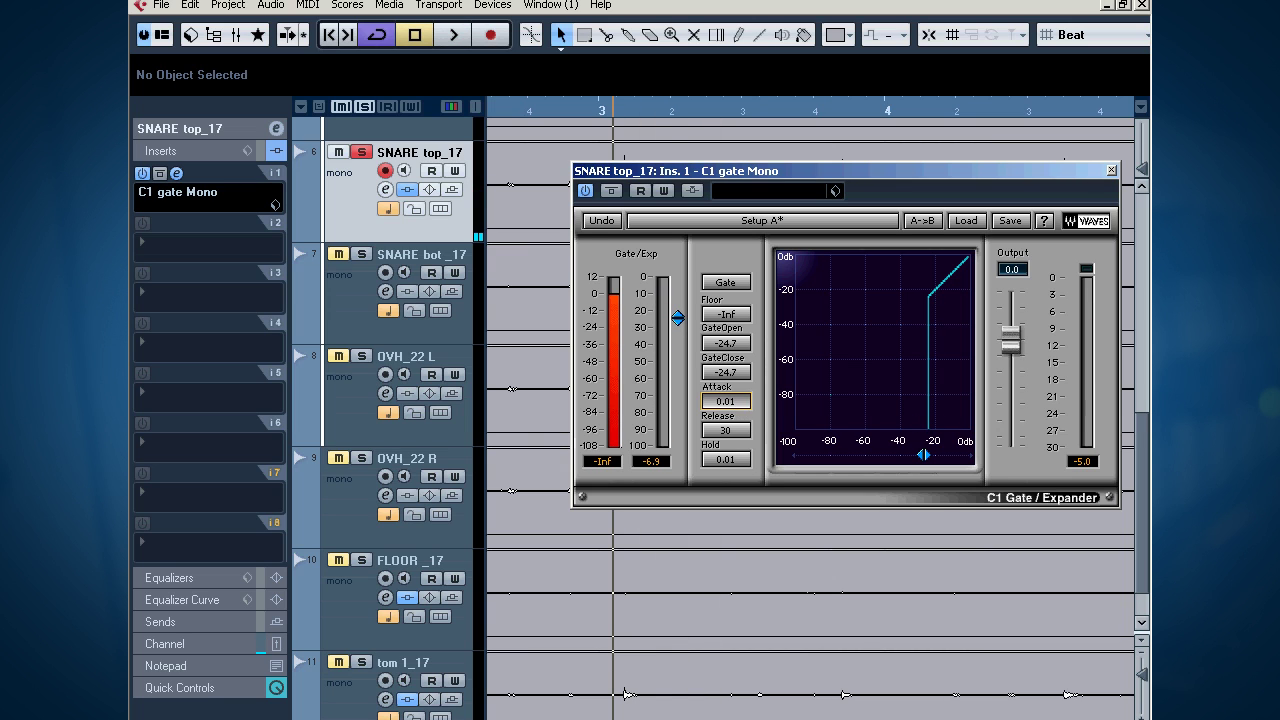
key(space)
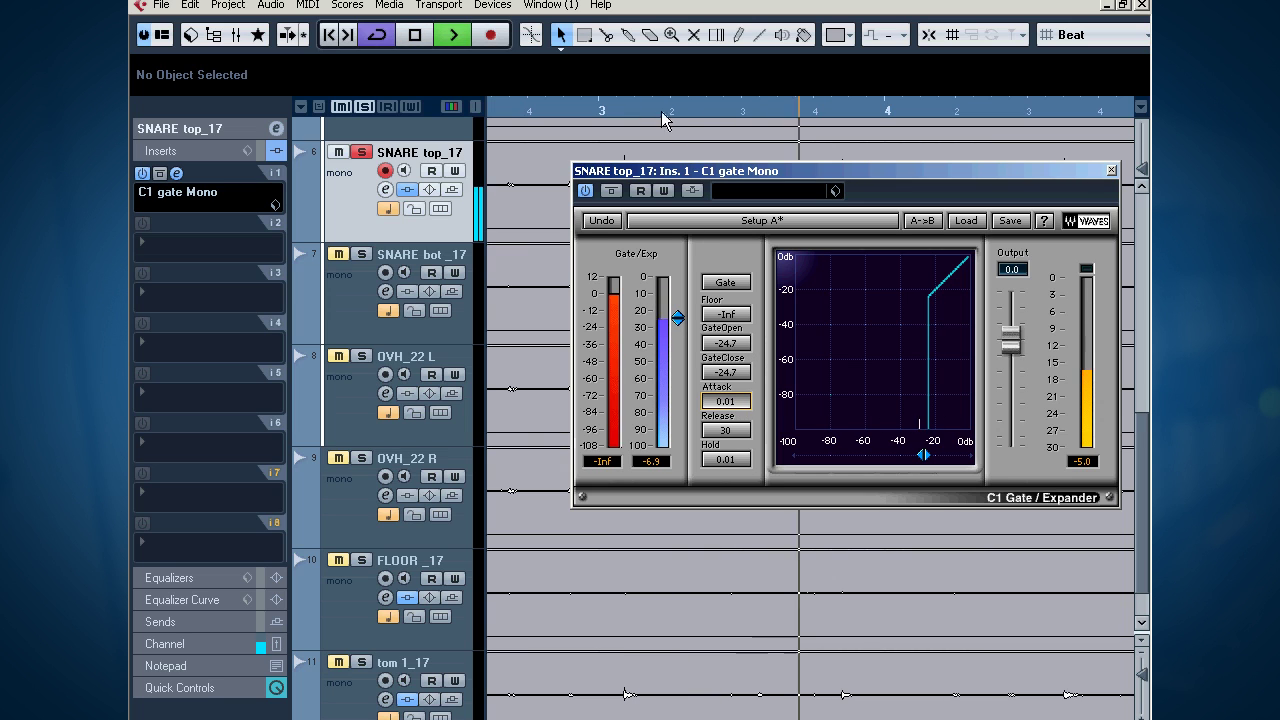
key(g)
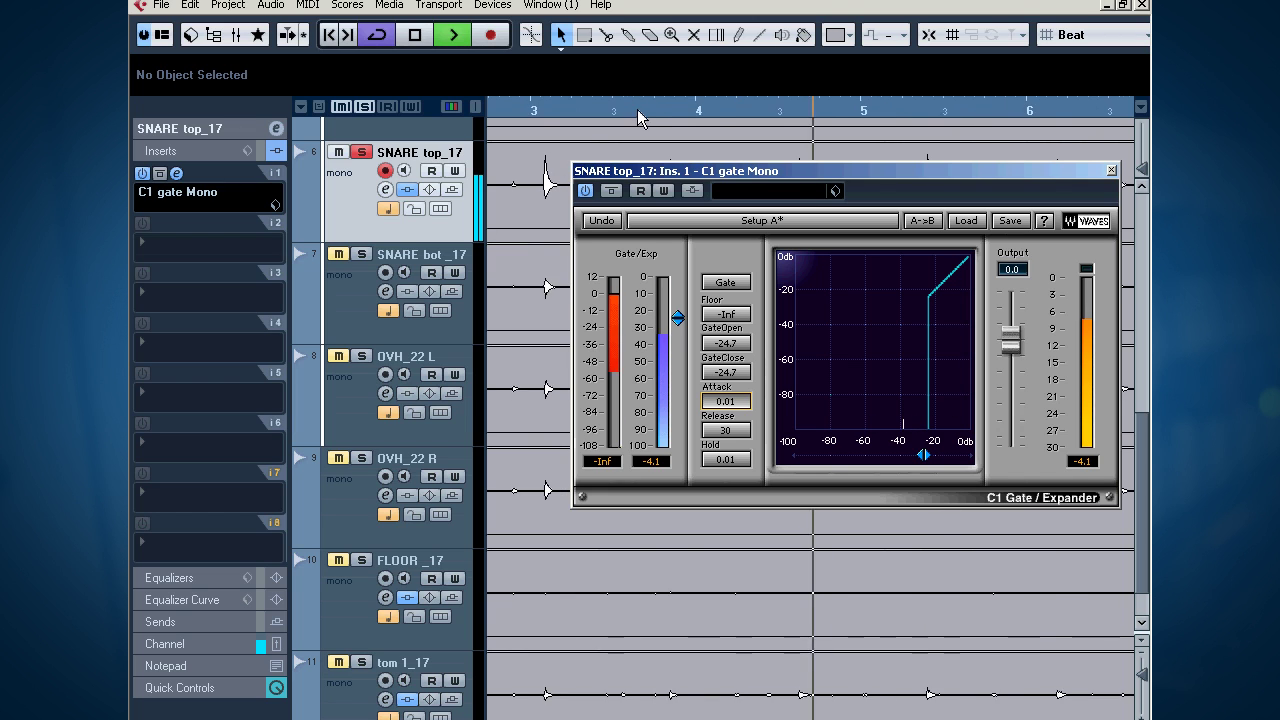
drag(678, 317, 678, 311)
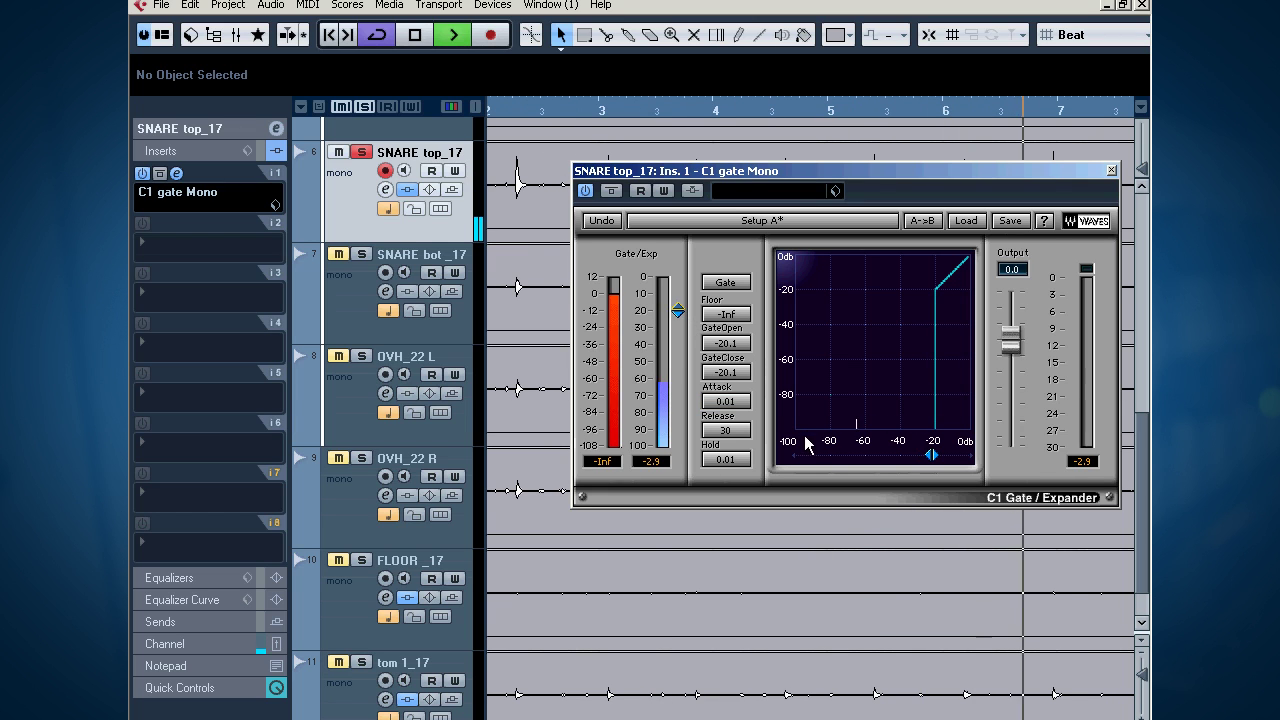
drag(725, 401, 737, 458)
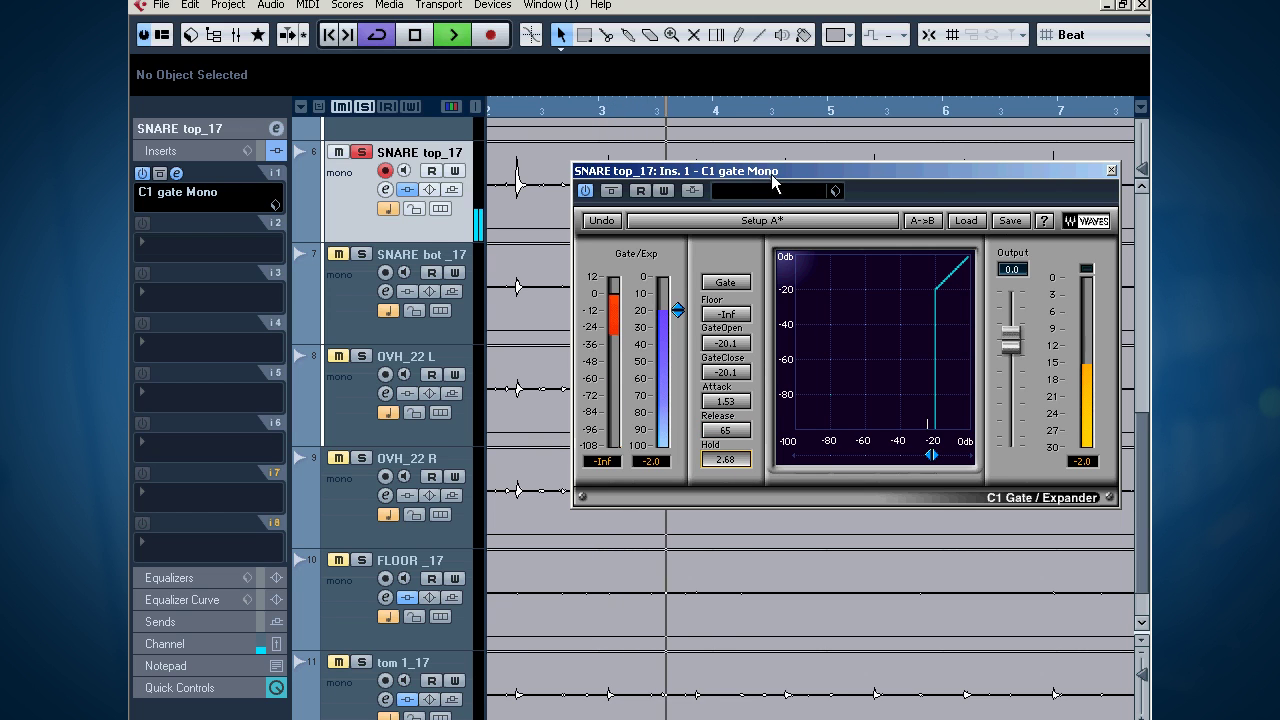
drag(773, 181, 836, 404)
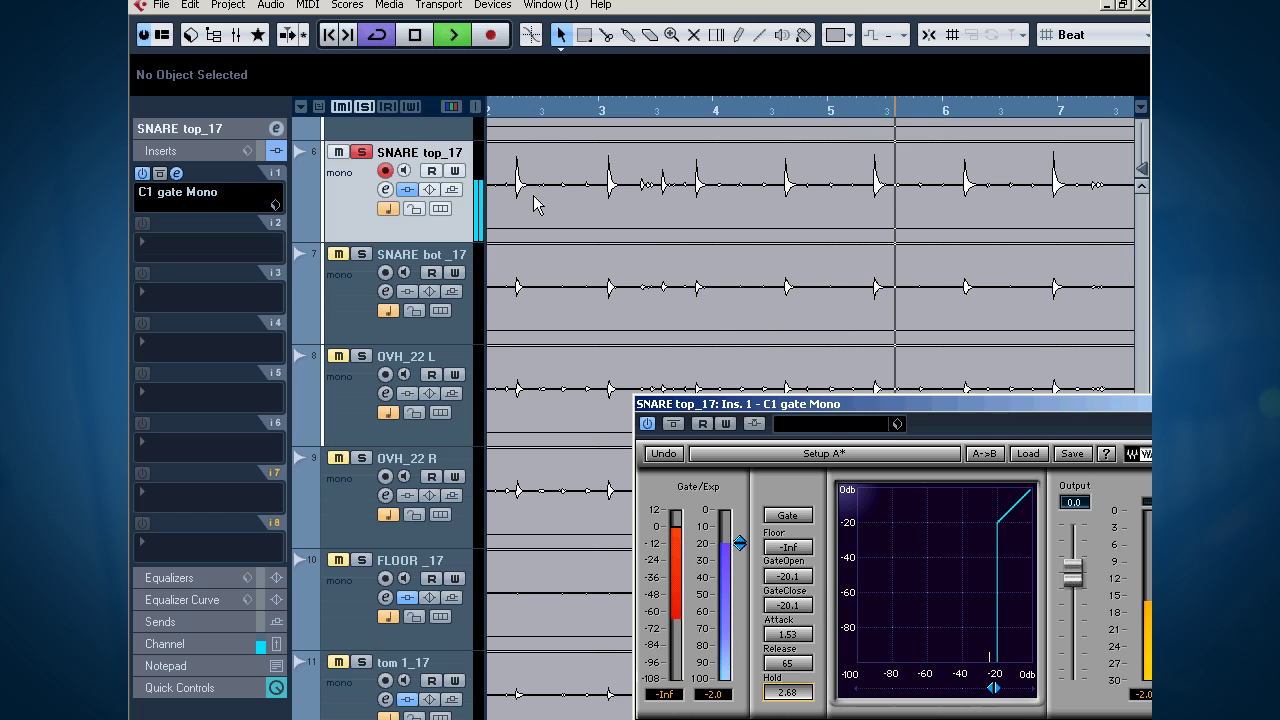
Audition the SNARE bot _17 track with the gated top snare and alone, stop playback and clear its solo
click(361, 254)
key(g)
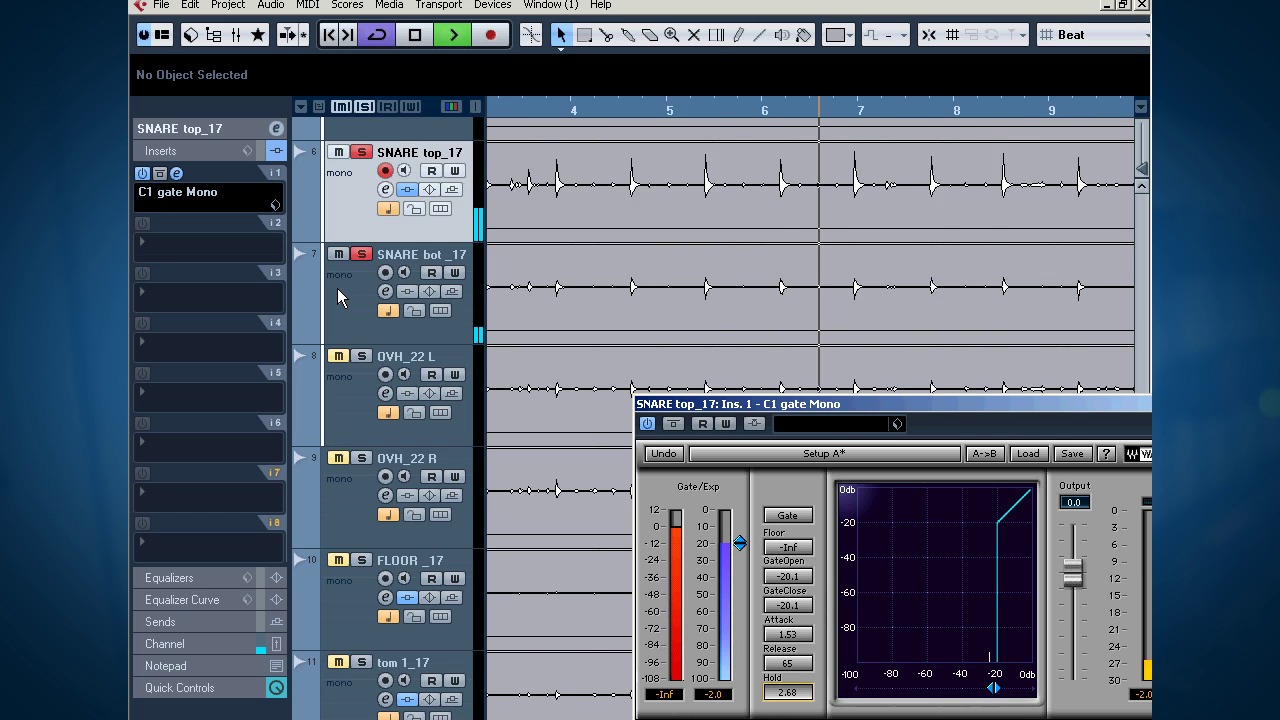
key(g)
click(338, 288)
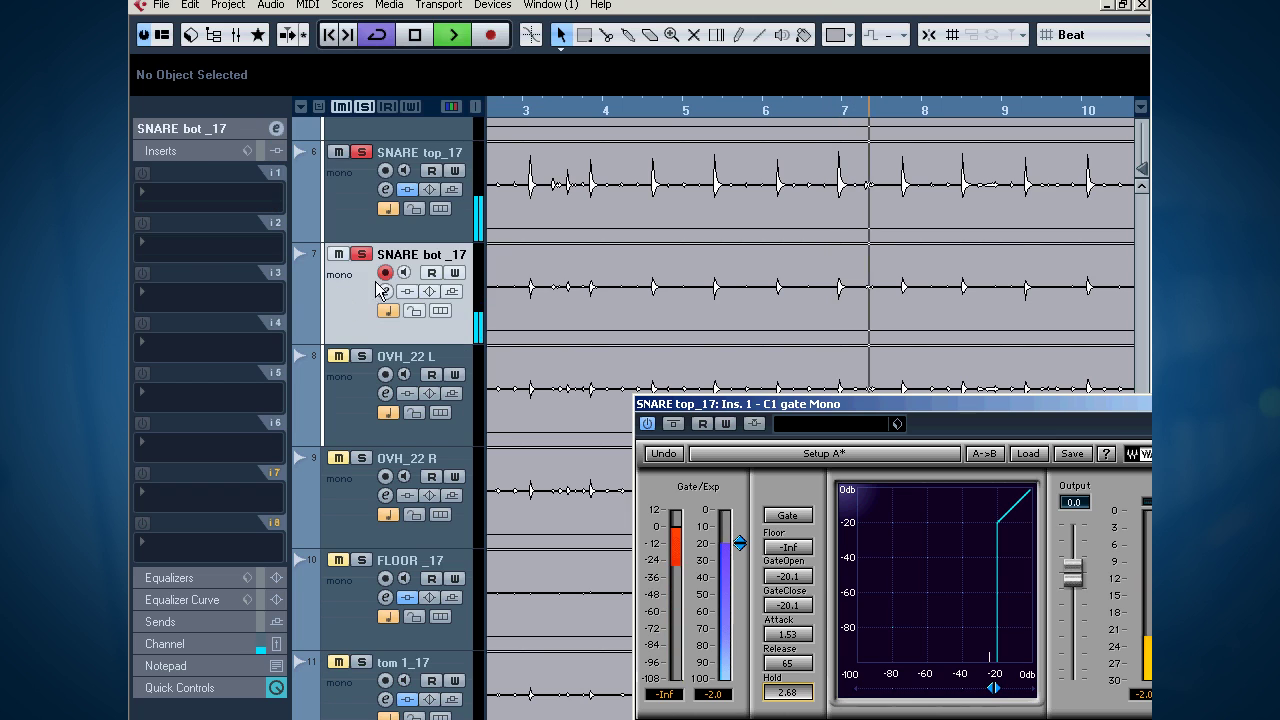
click(362, 153)
key(space)
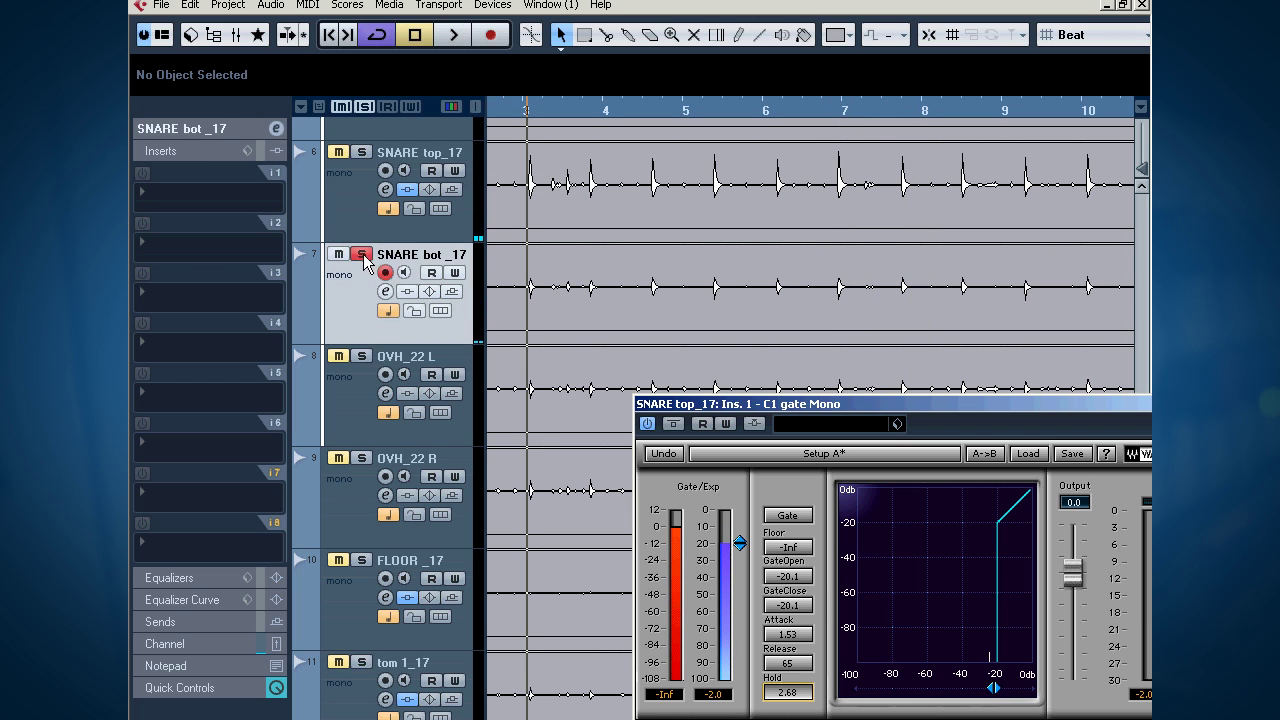
click(361, 255)
Select and solo the SNARE TOP _17 track, start playback and load a C1 gate Mono in its first insert slot
scroll(519, 305, up, 2)
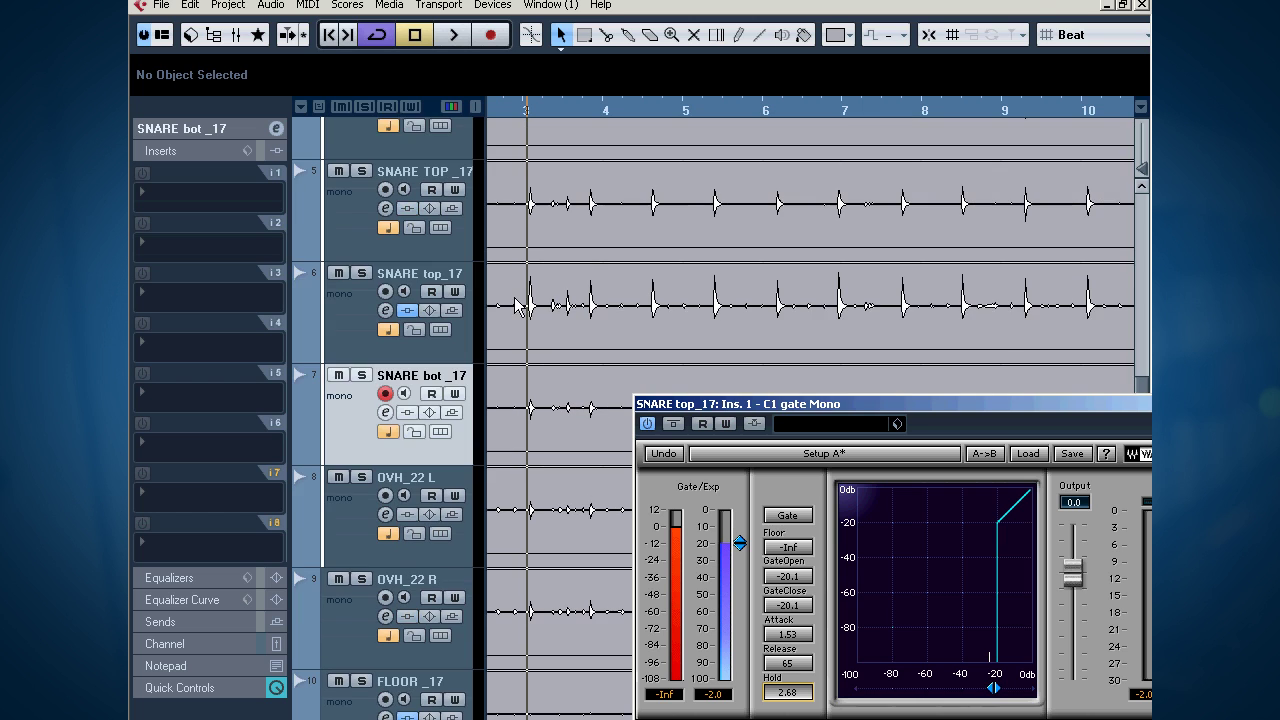
click(339, 237)
key(space)
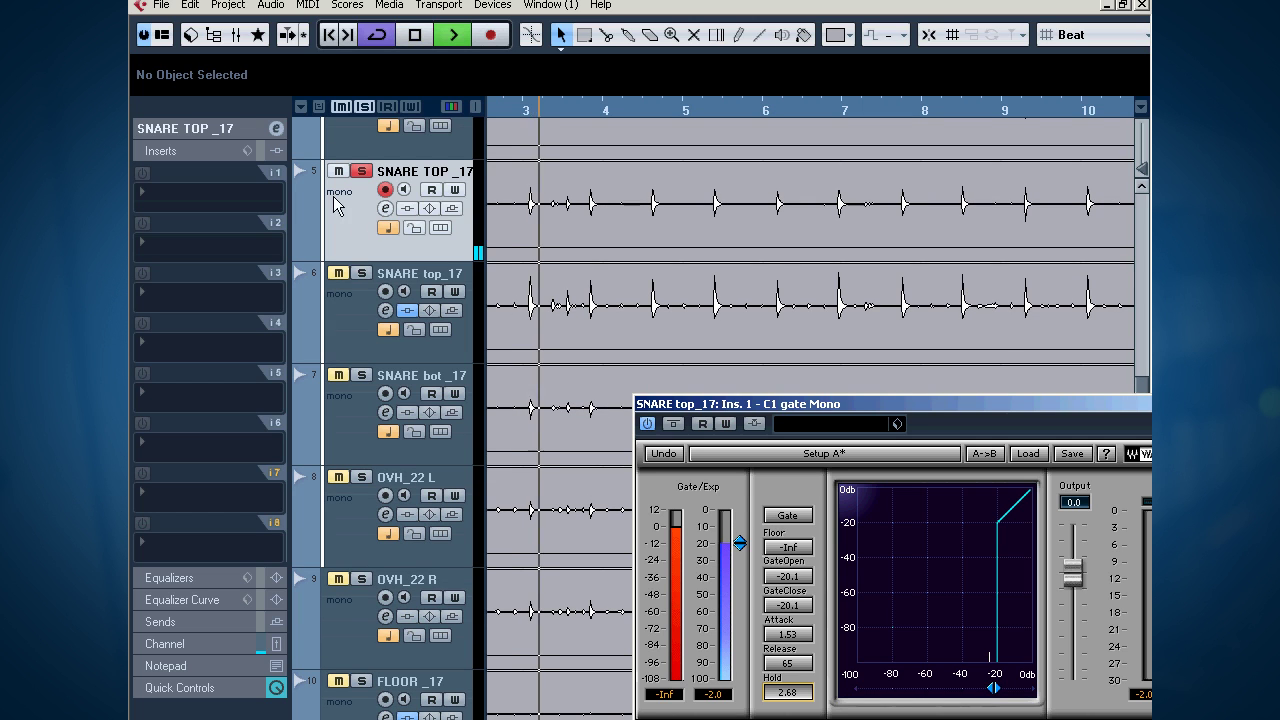
click(183, 192)
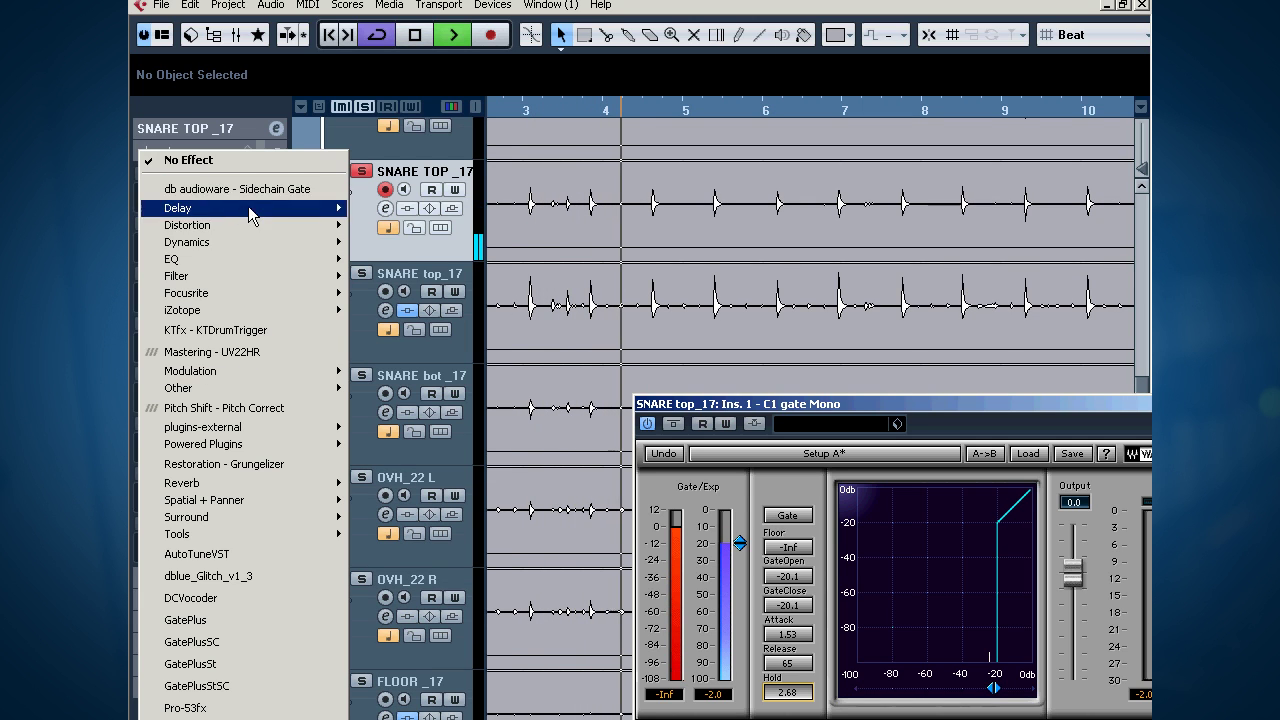
mouse_move(250, 241)
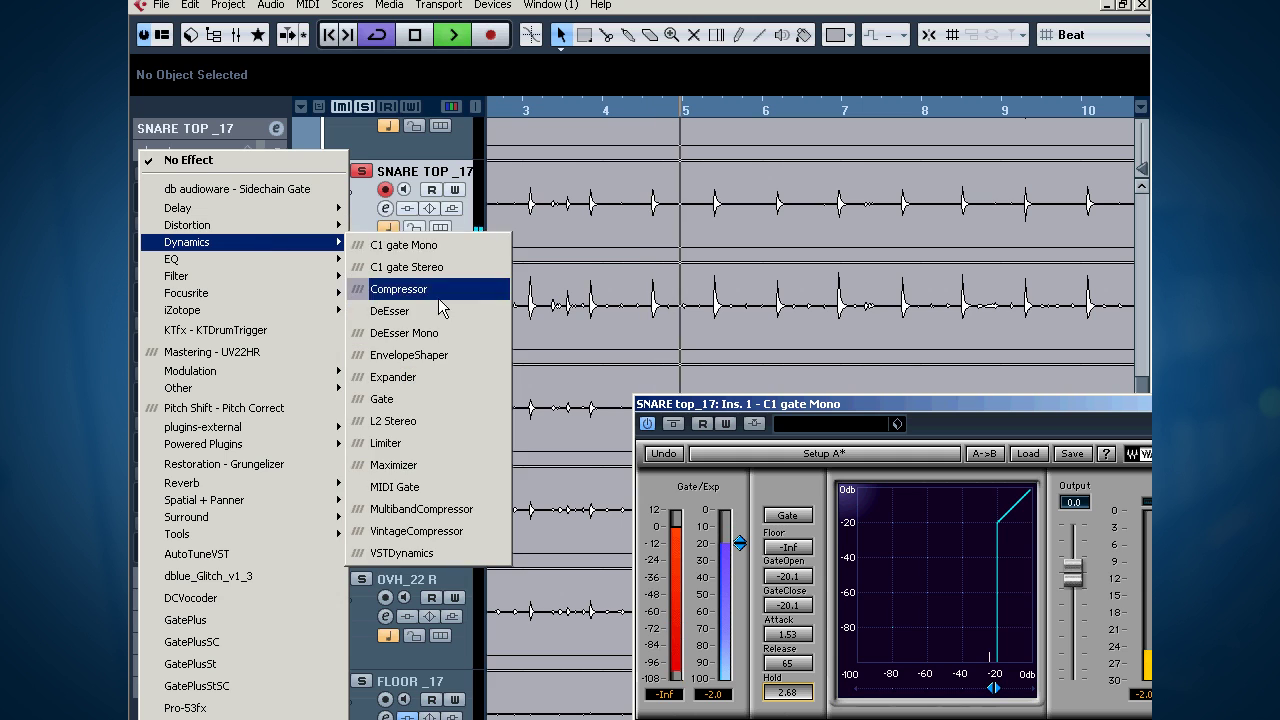
click(420, 246)
Set the SNARE TOP _17 gate's open and close thresholds to -20.5, attack to 1.62, release to 141 and hold to 0.74, and close it
drag(475, 500, 475, 363)
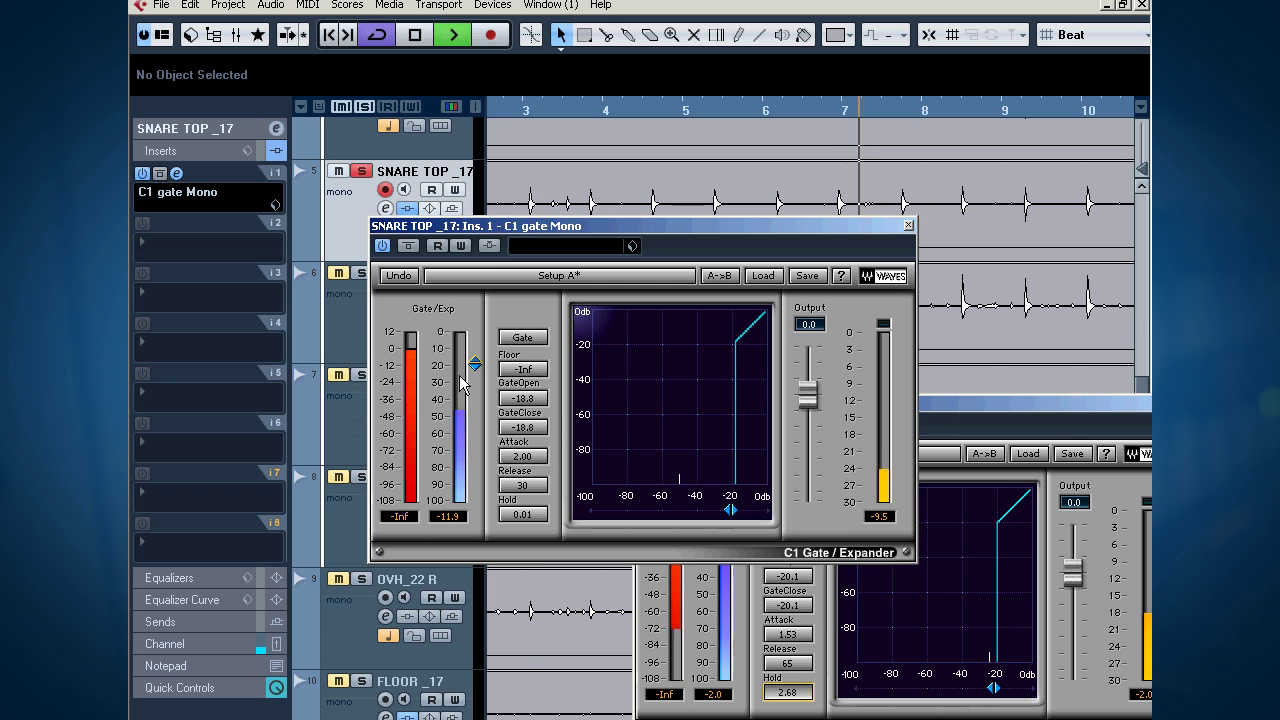
drag(522, 456, 522, 470)
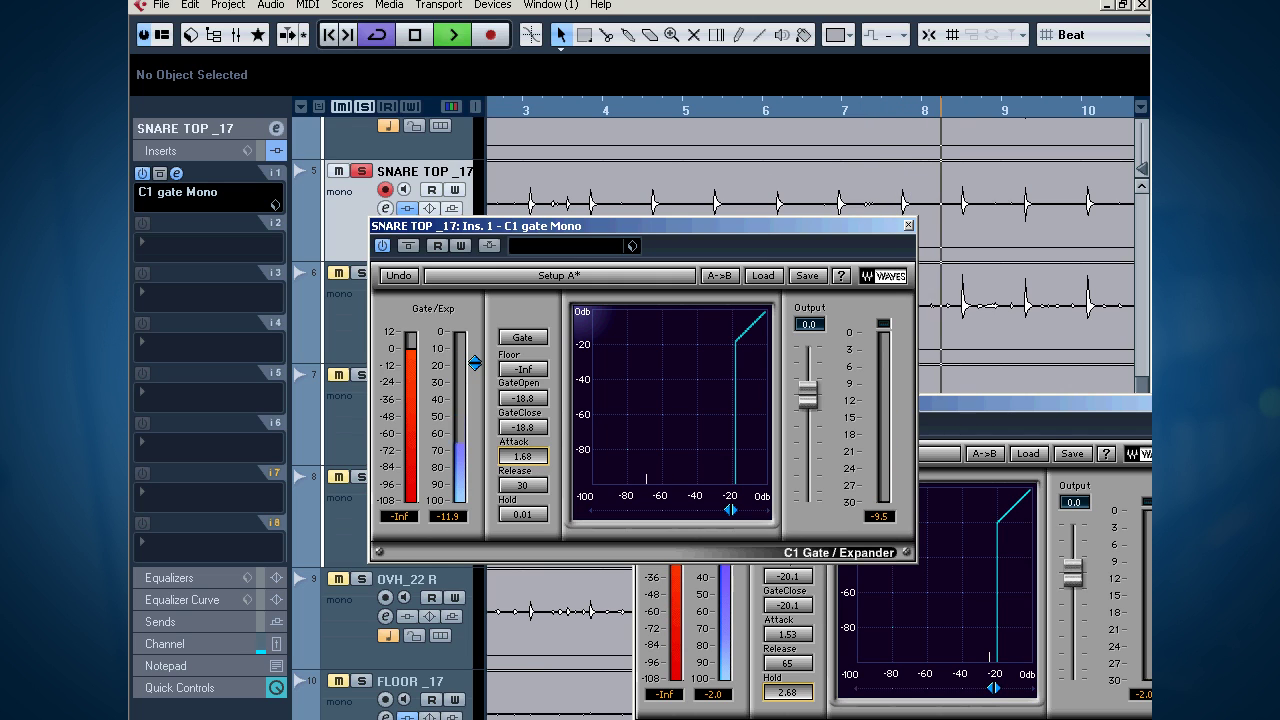
drag(478, 366, 478, 369)
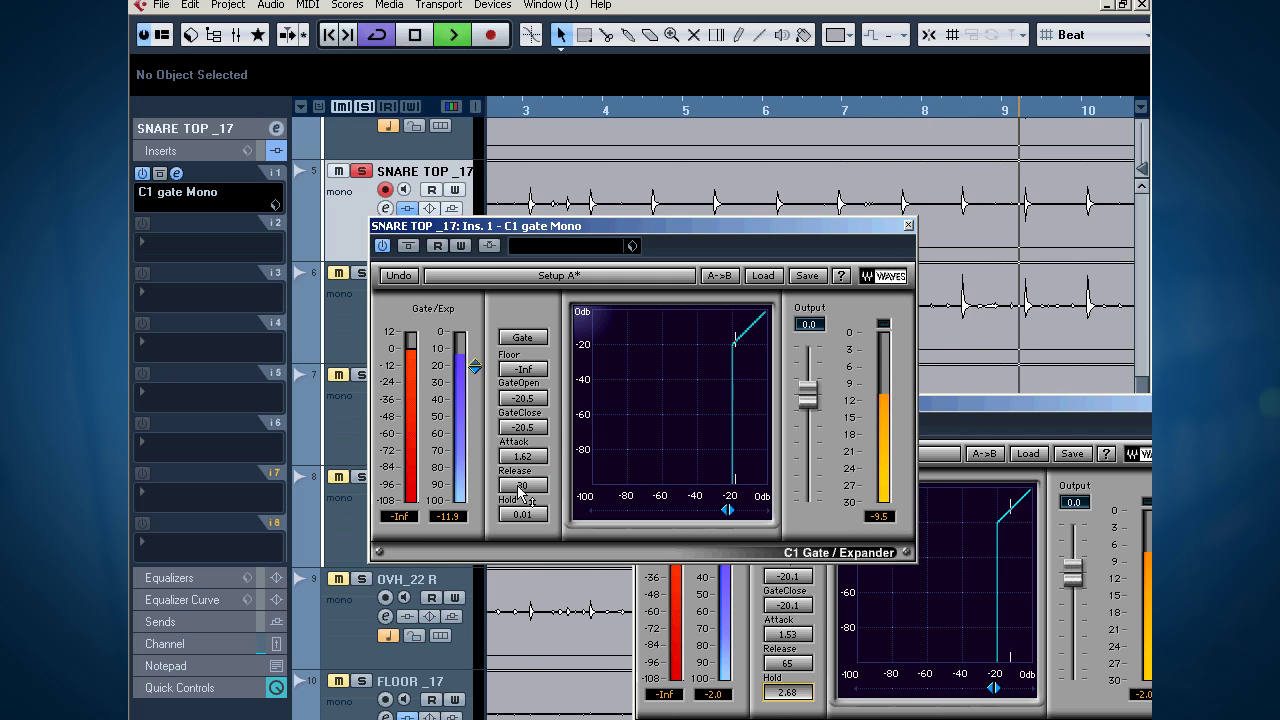
drag(522, 485, 522, 455)
drag(522, 514, 522, 495)
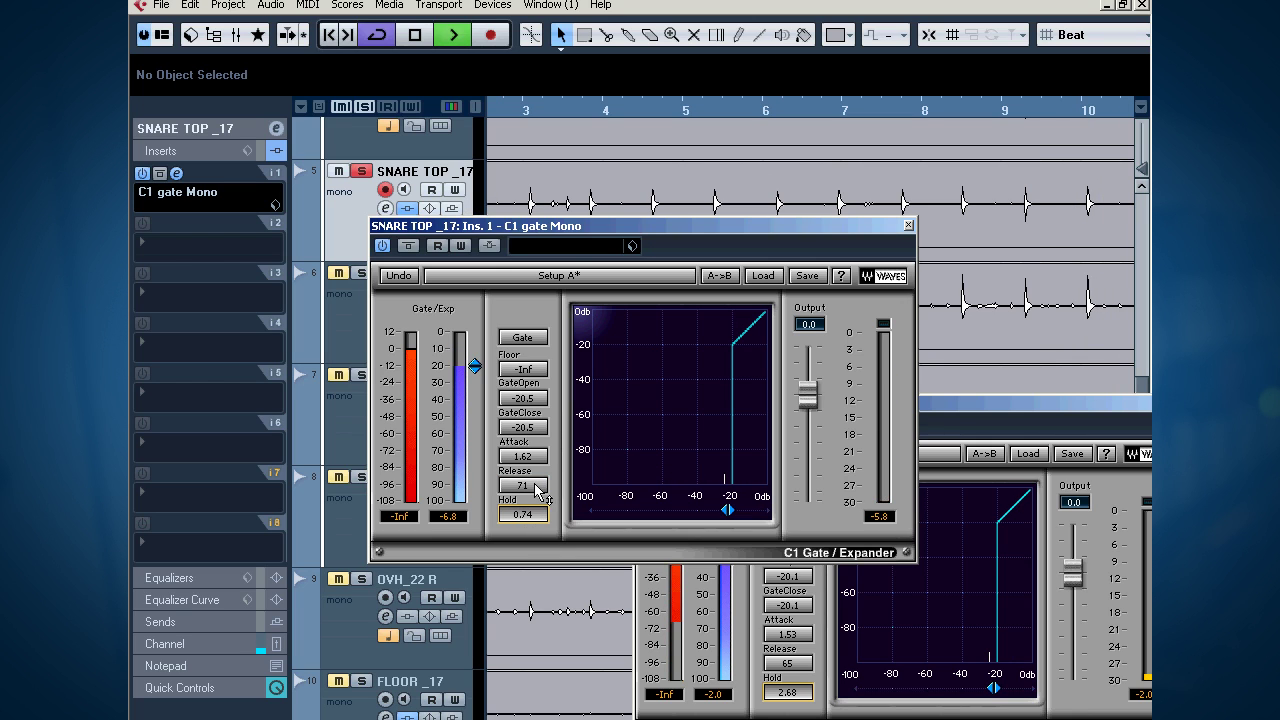
drag(522, 490, 523, 485)
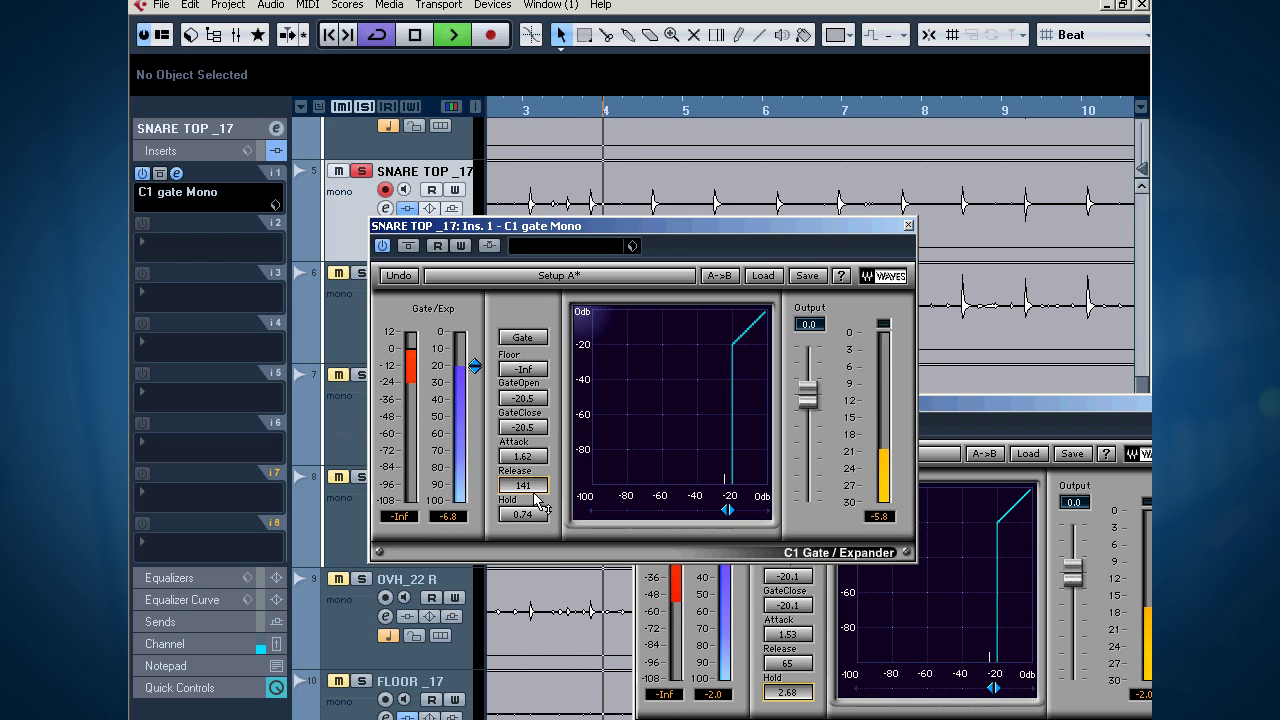
click(908, 226)
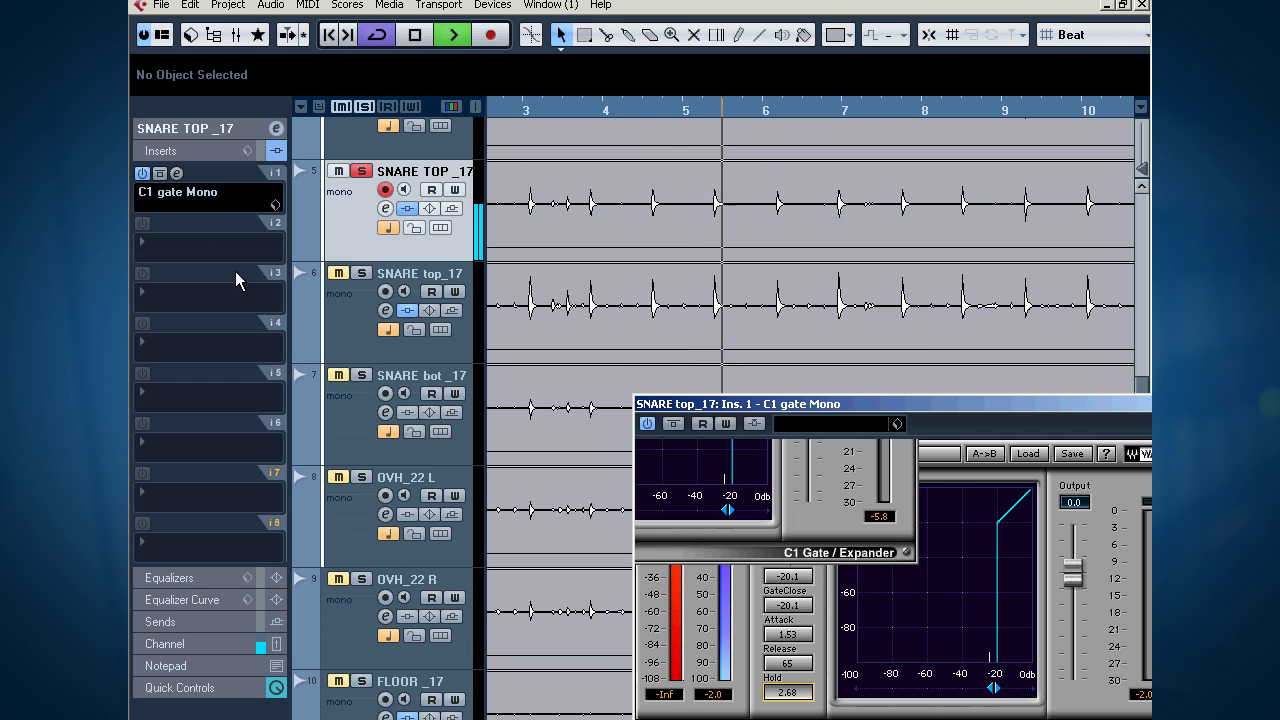
Solo the other two snare tracks and both overheads alongside SNARE TOP _17 to hear the gated snares in context
click(358, 376)
click(359, 479)
click(361, 580)
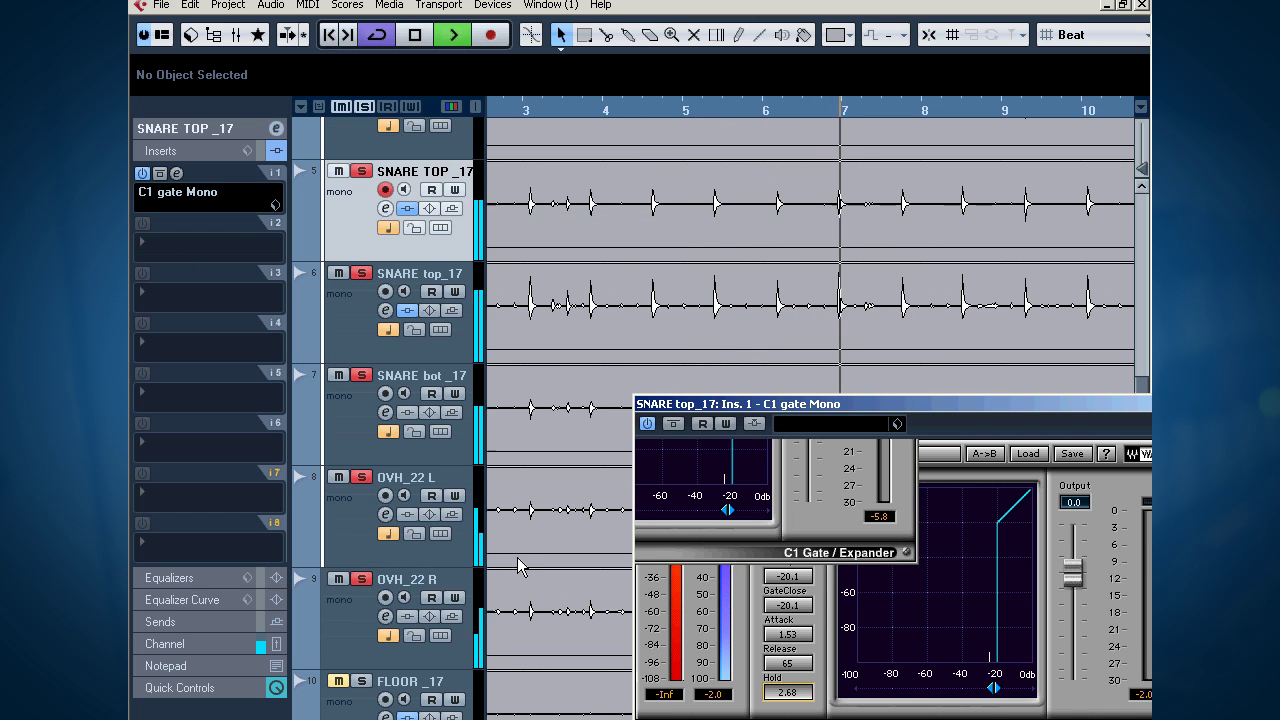
key(g)
key(g)
key(g)
key(g)
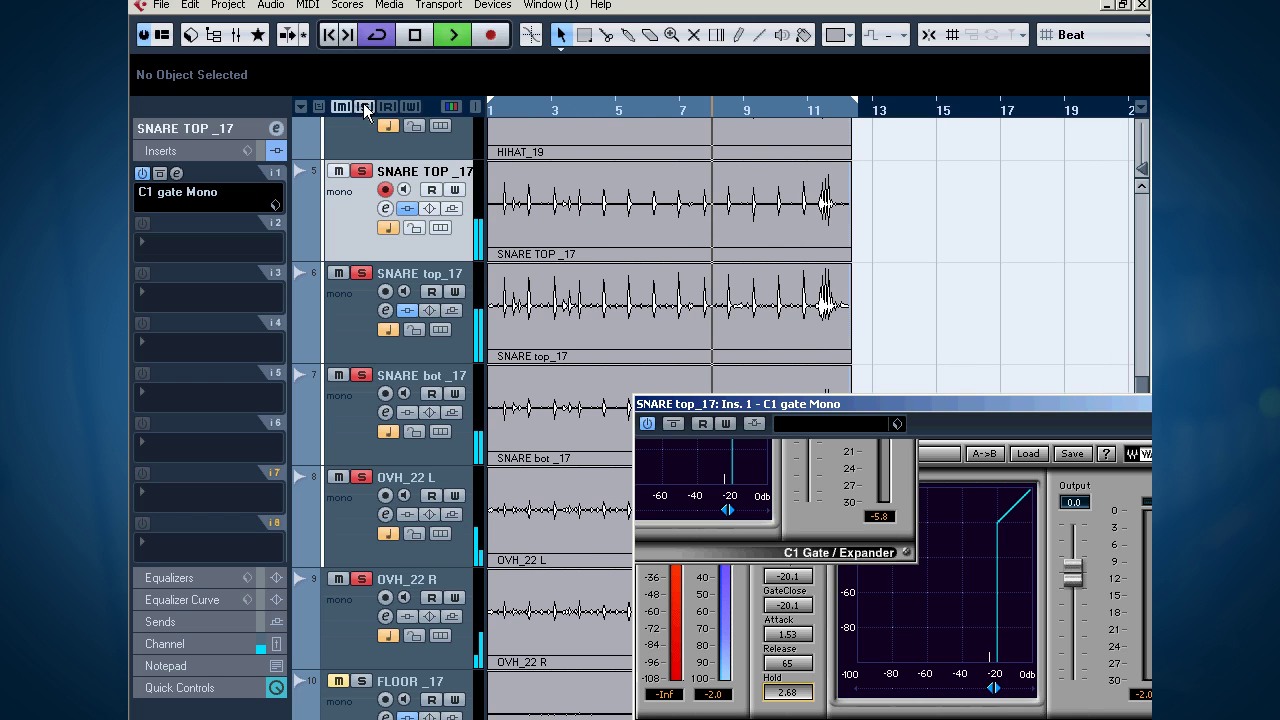
Clear all solos to hear the full kit, close the remaining gate window and stop playback after the final fill
click(364, 106)
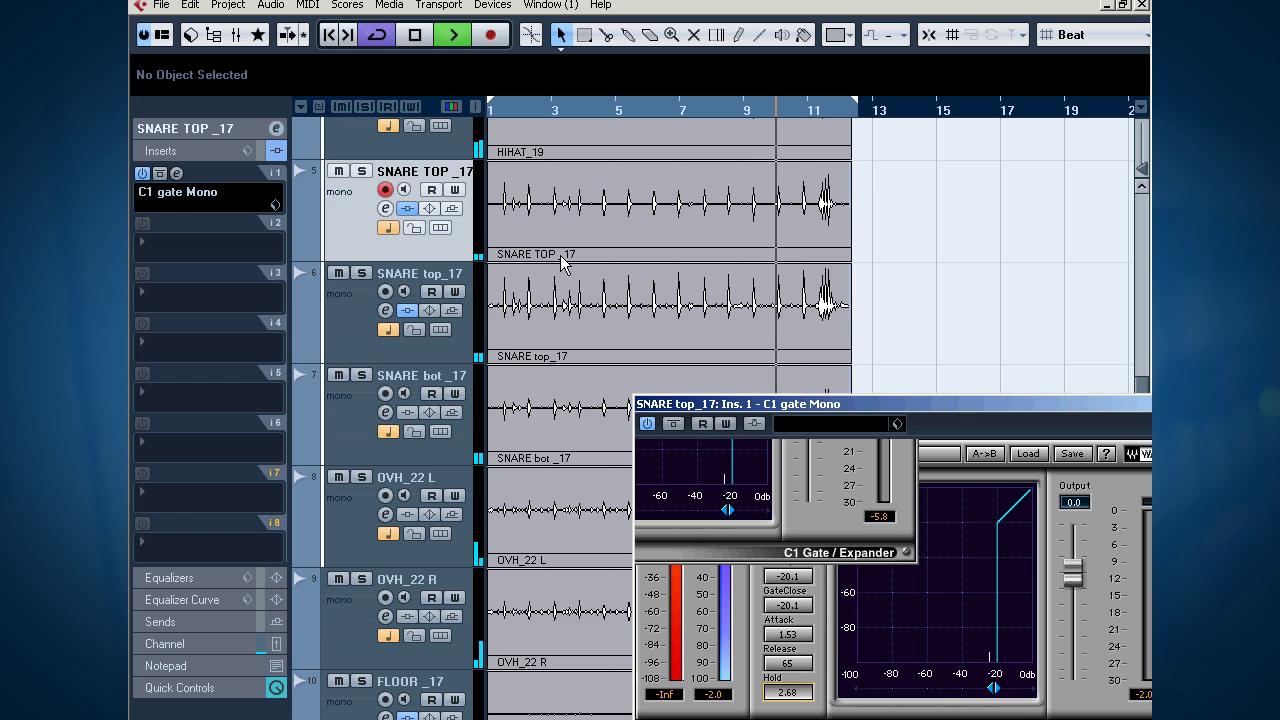
drag(900, 403, 694, 383)
click(969, 383)
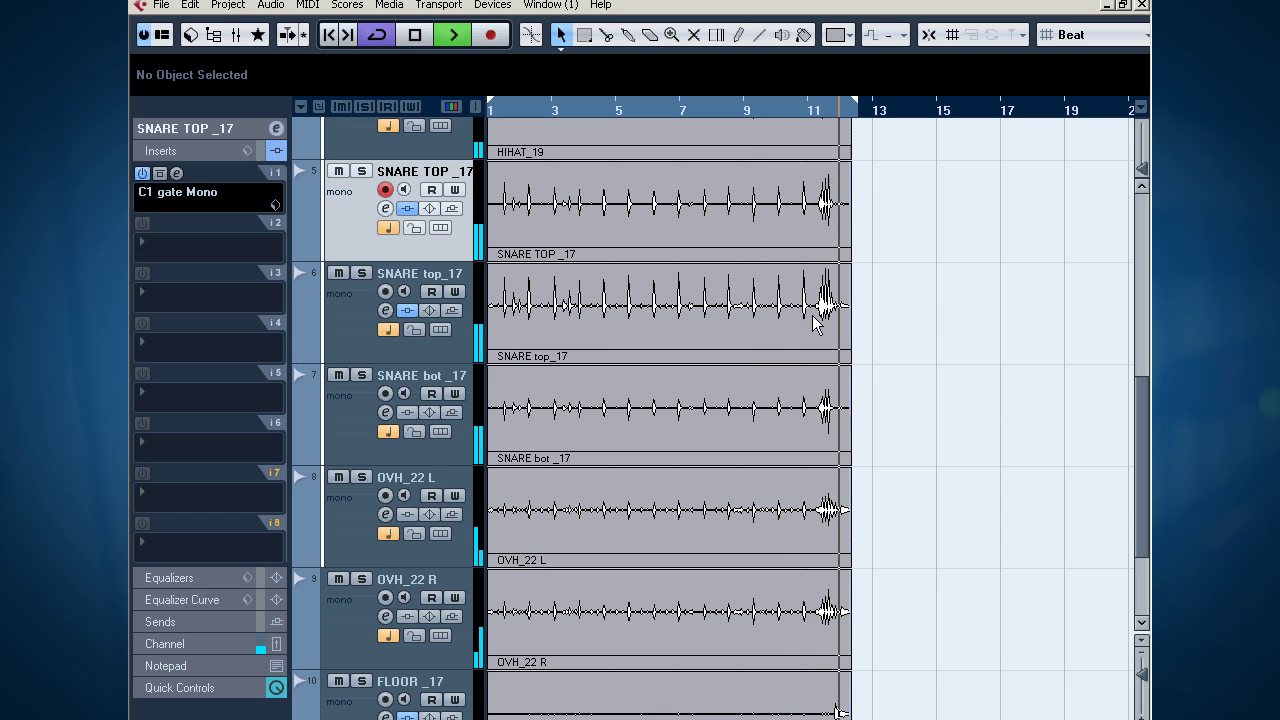
key(space)
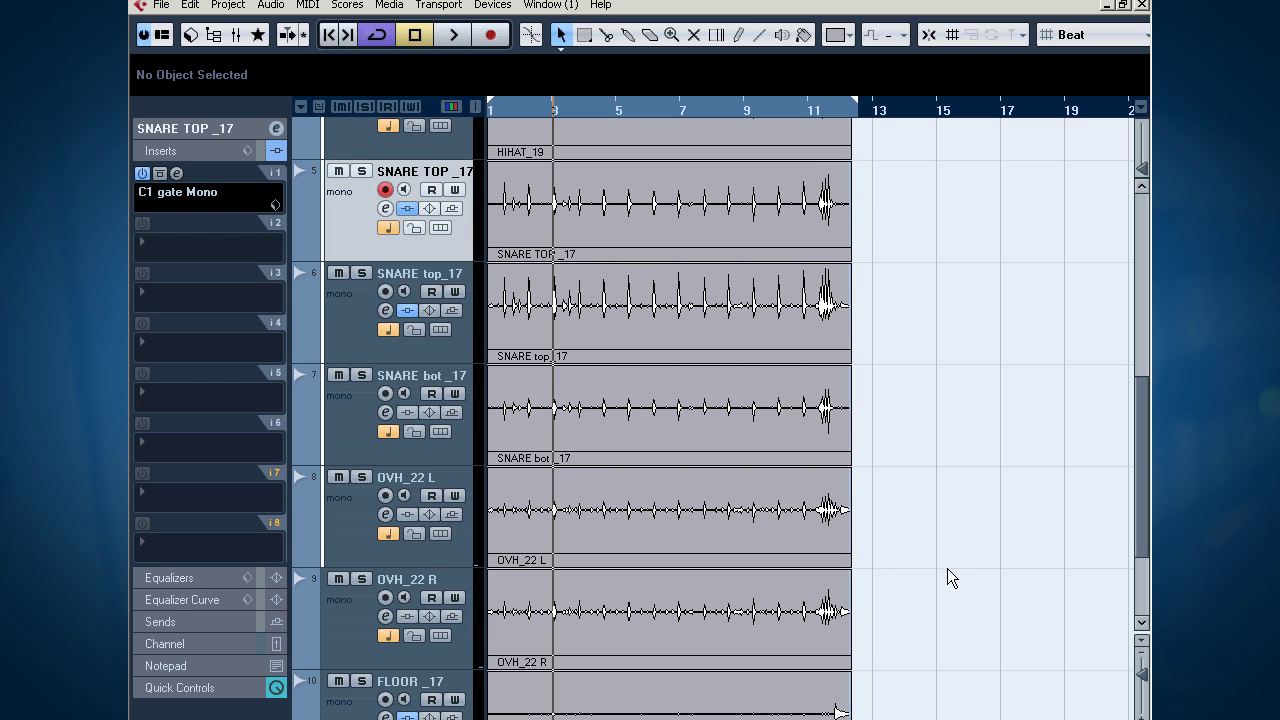
Select the three kick tracks and resize the track heights so all eleven tracks fit in one overview
scroll(782, 602, up, 5)
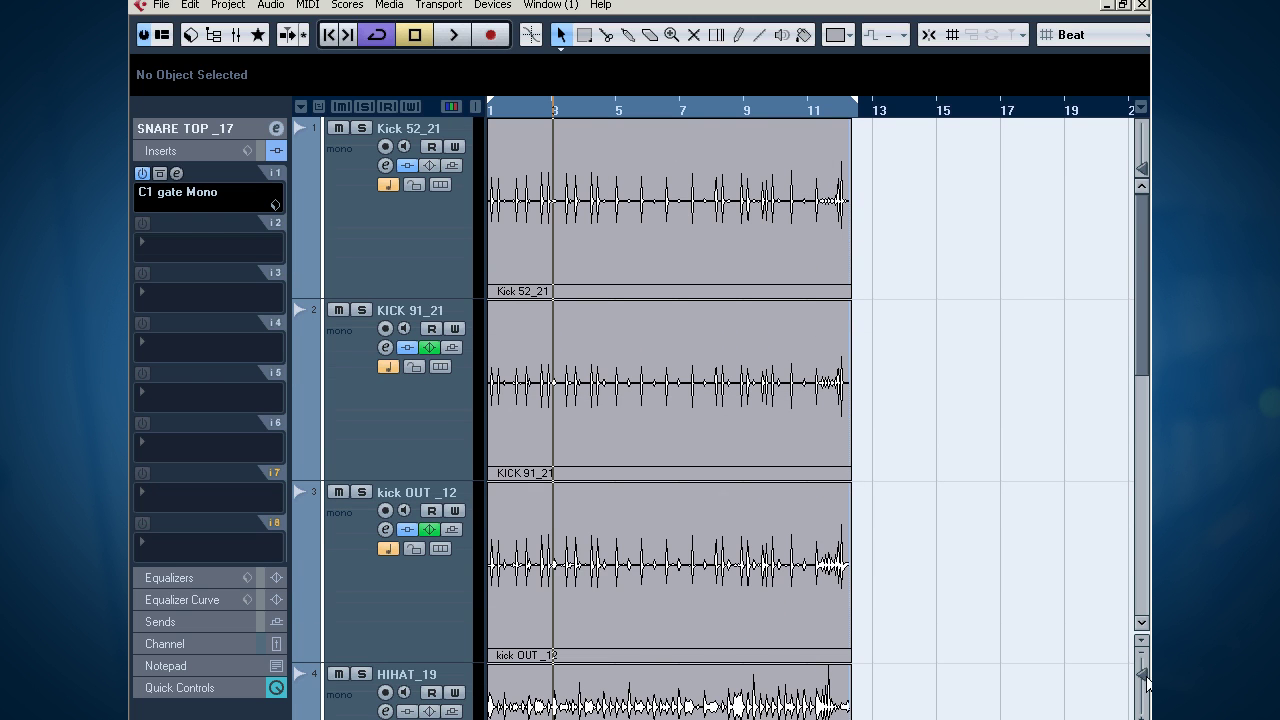
drag(1147, 682, 1146, 672)
click(355, 248)
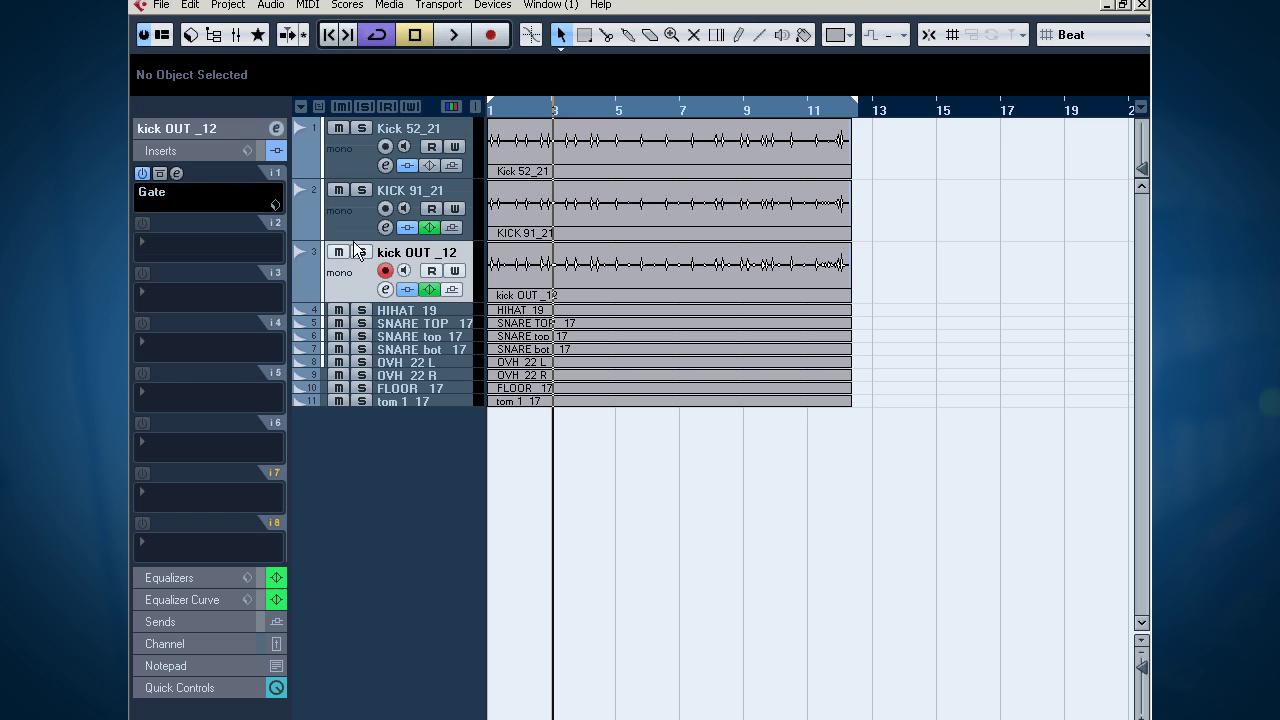
shift+click(368, 176)
drag(348, 303, 367, 243)
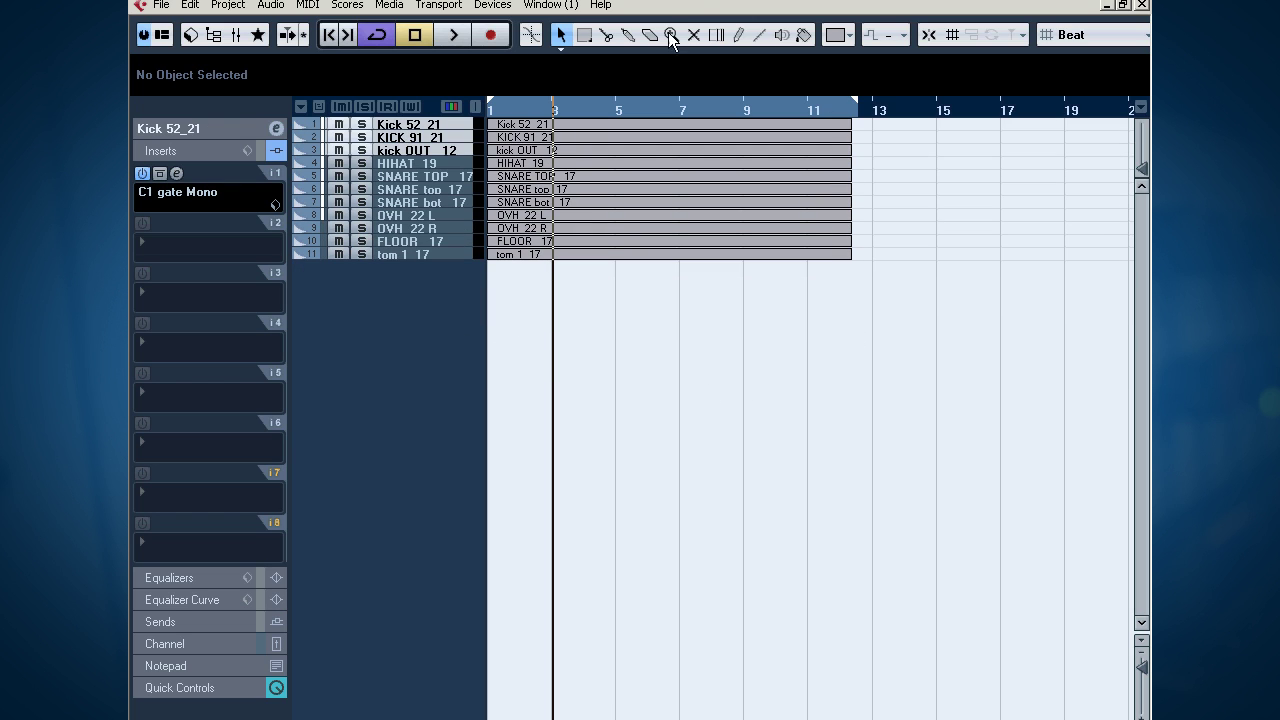
drag(533, 112, 507, 170)
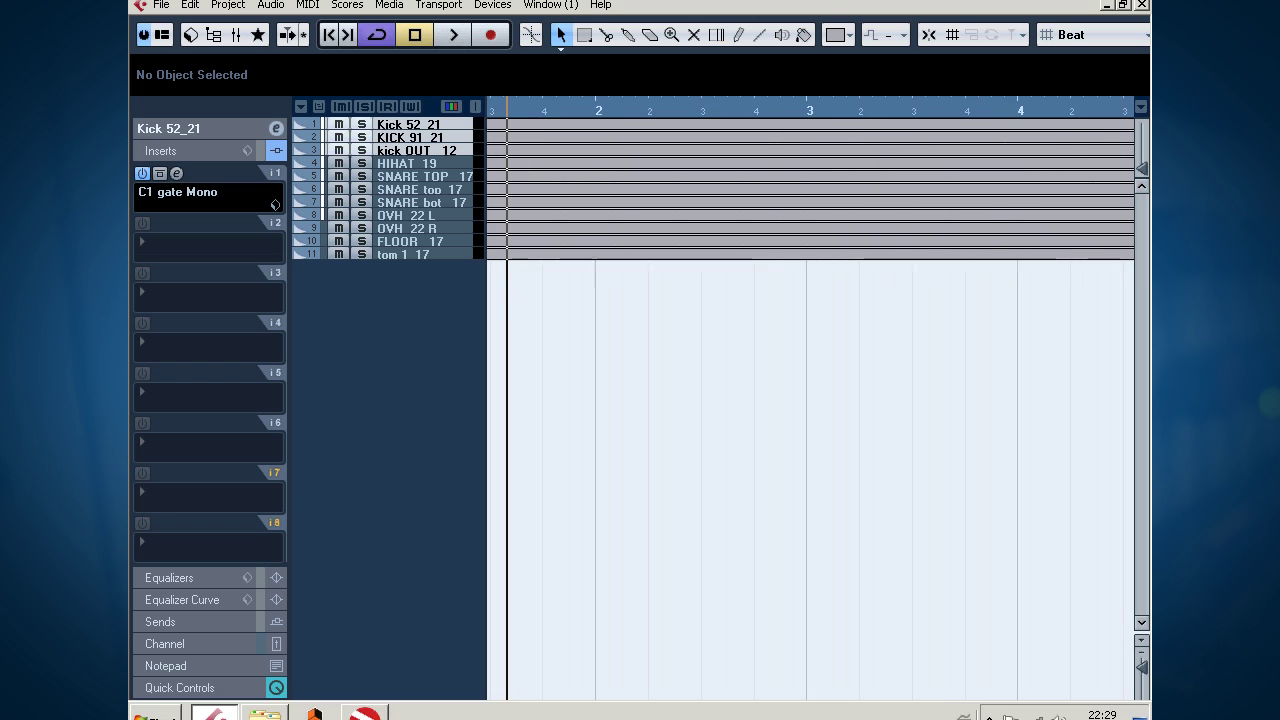
click(1141, 676)
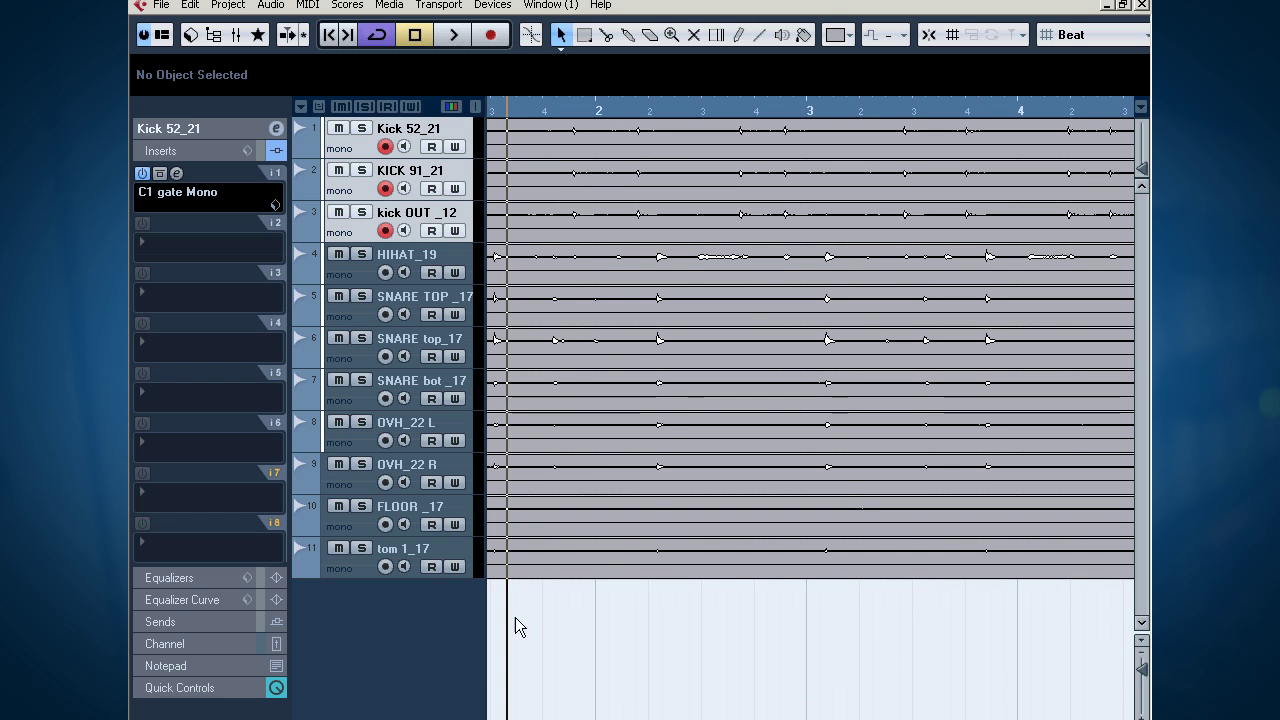
Select the tom 1_17 track and show the whole length of the recording
click(466, 550)
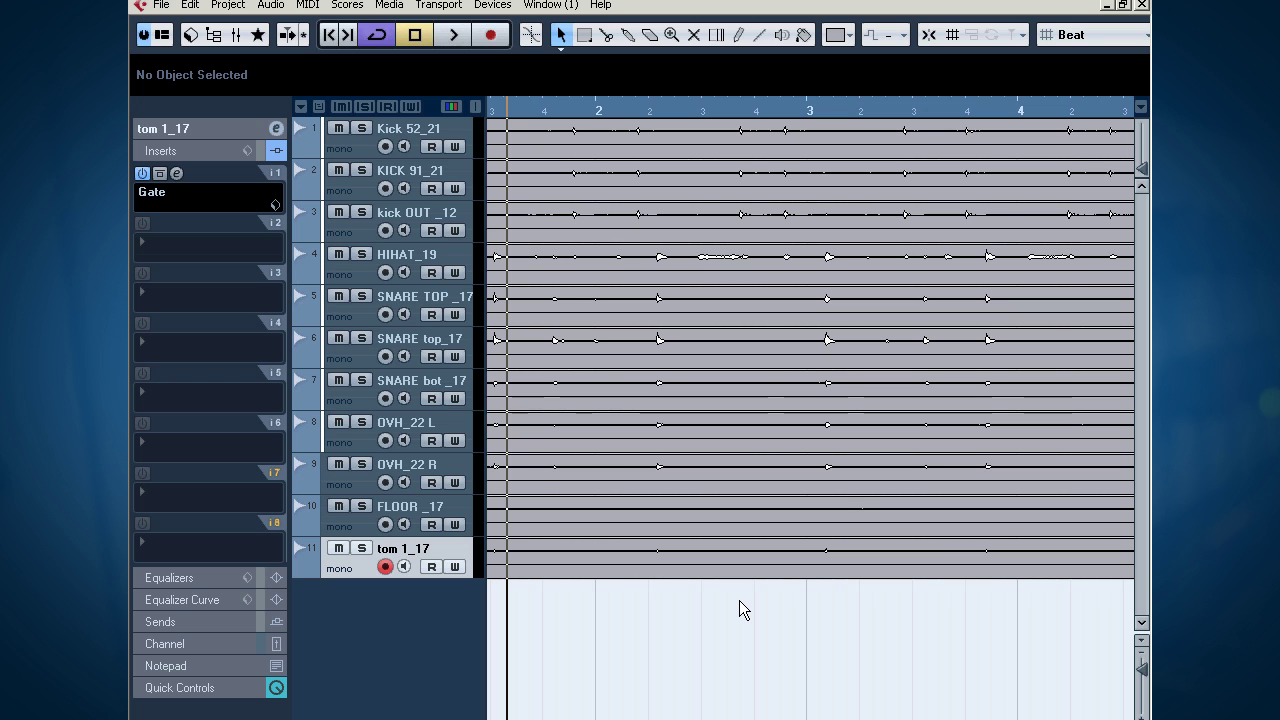
key(g)
key(g)
key(g)
key(g)
key(g)
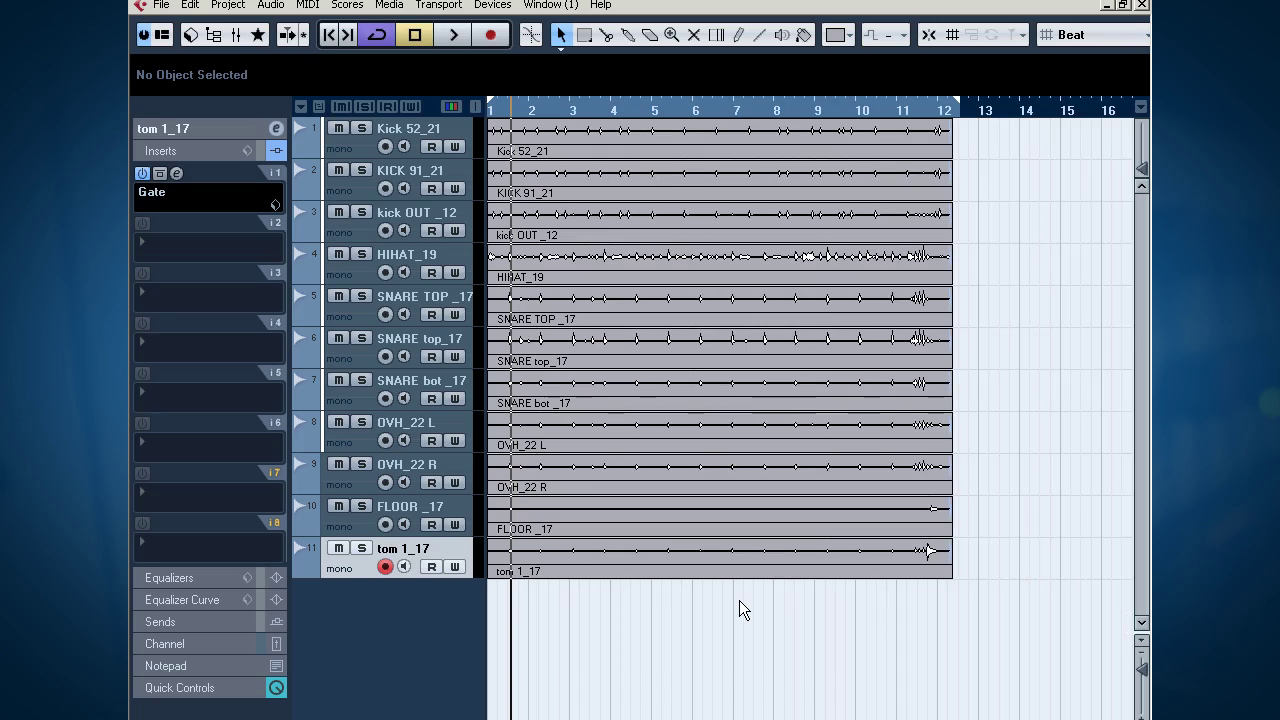